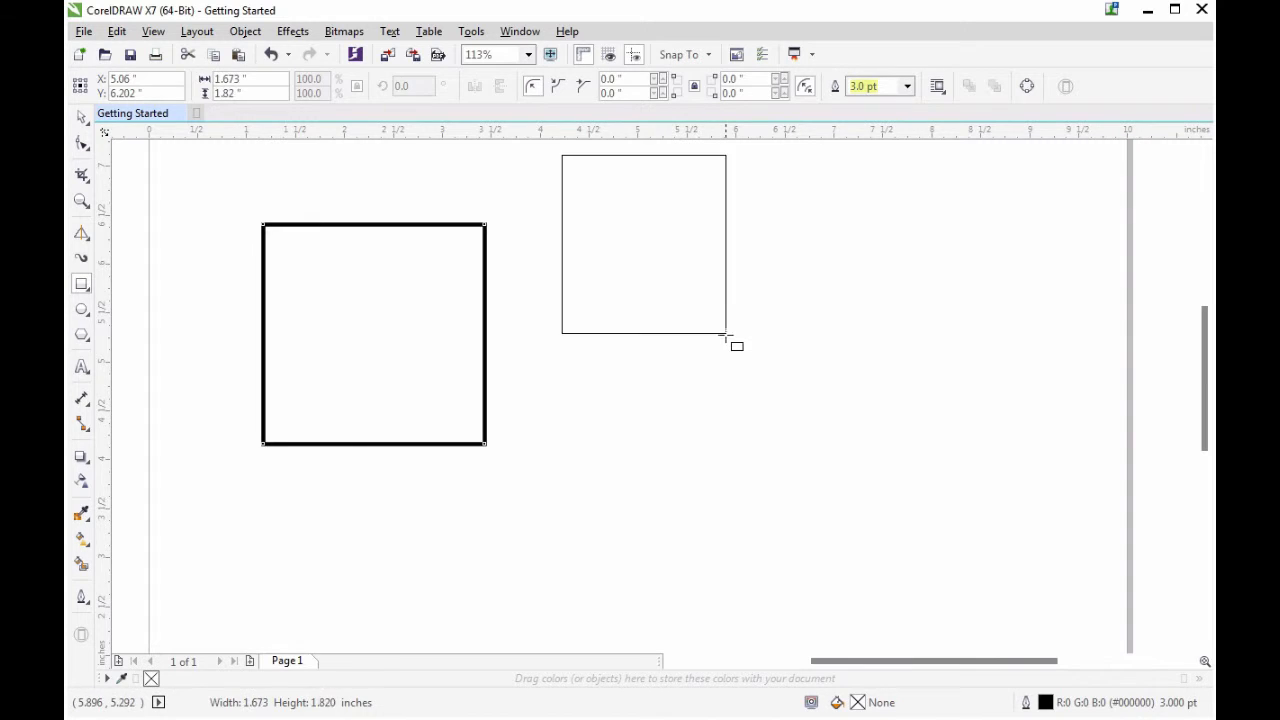
Step: Draw two more rectangles: one about 0.9 by 1.01 inches below the middle rectangle and a larger one toward the page's right side
{"action": "left_click_drag", "start_coordinate": [638, 382], "coordinate": [728, 482]}
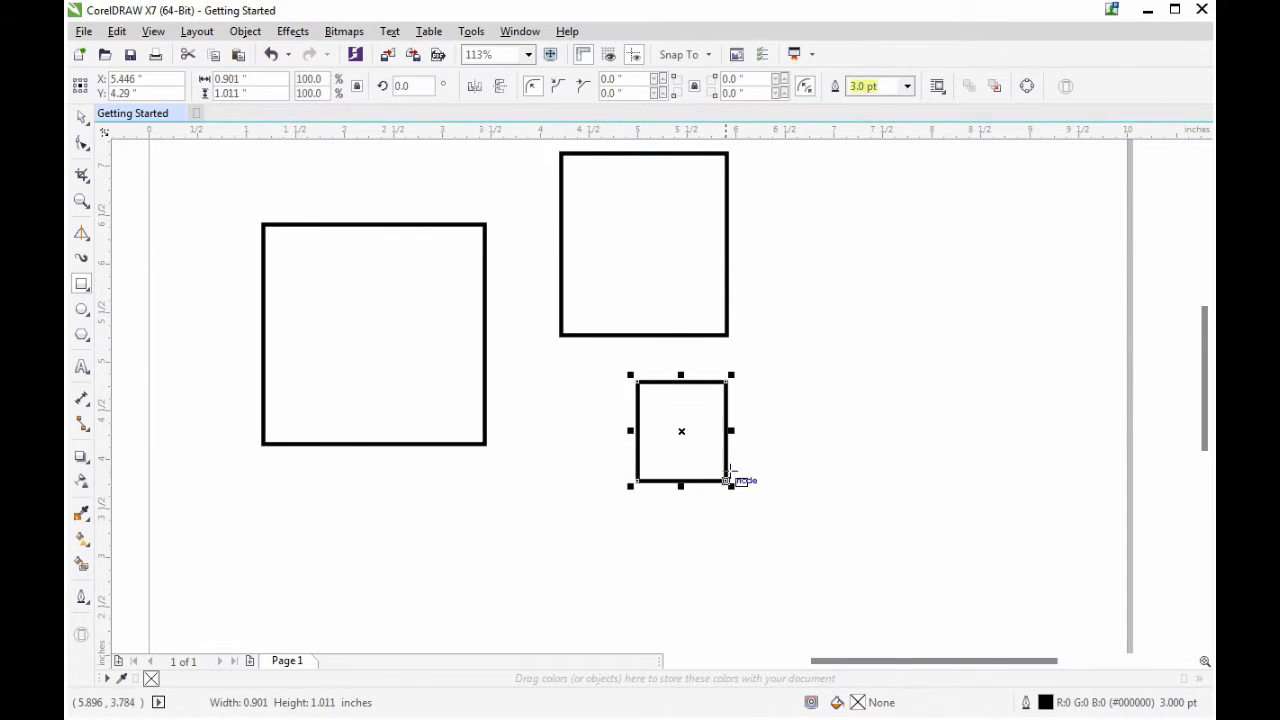
{"action": "left_click_drag", "start_coordinate": [798, 266], "coordinate": [1005, 517]}
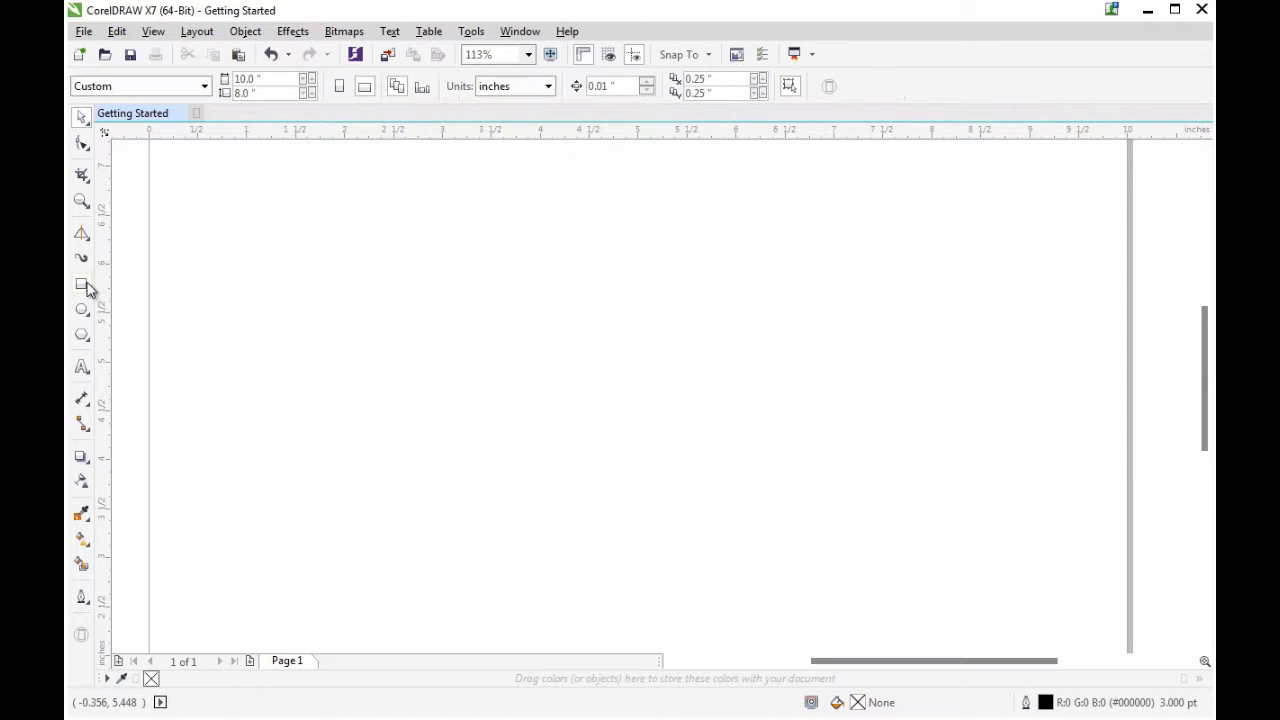
Step: Draw a large tilted rectangle across the left half of the page with the 3-Point Rectangle tool
{"action": "left_click", "coordinate": [88, 288]}
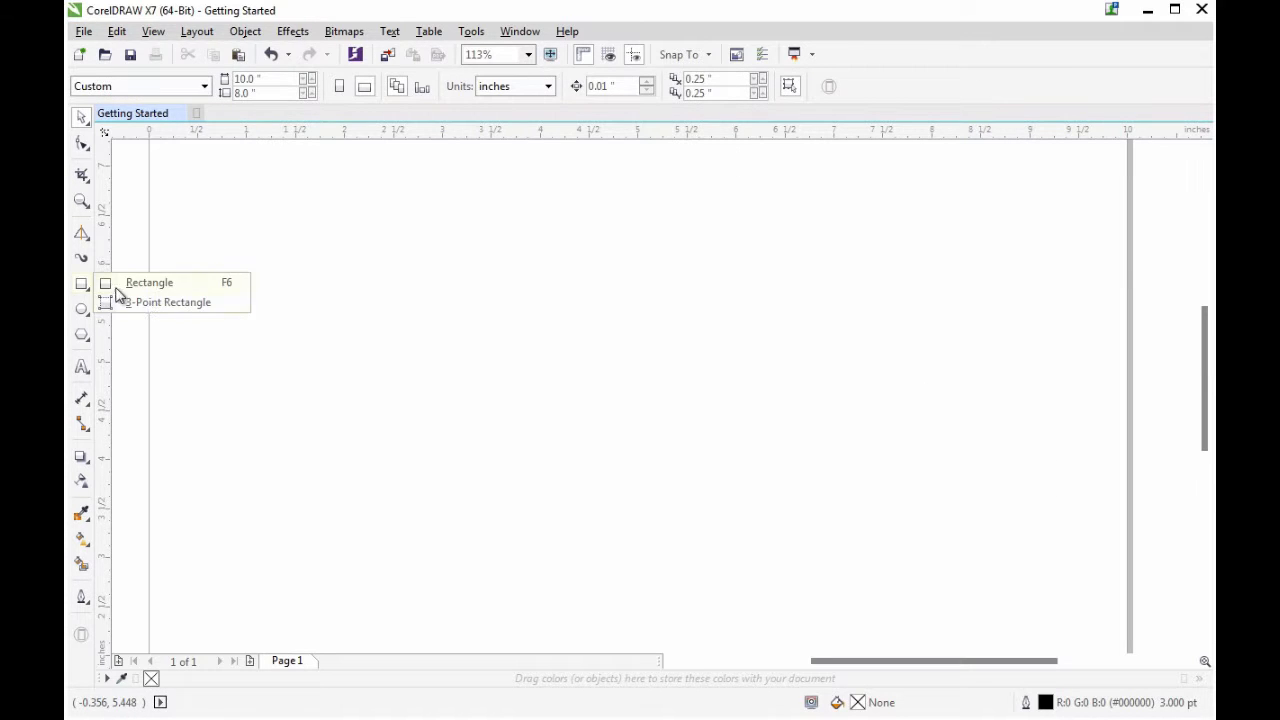
{"action": "left_click", "coordinate": [147, 301]}
{"action": "left_click_drag", "start_coordinate": [282, 425], "coordinate": [670, 518]}
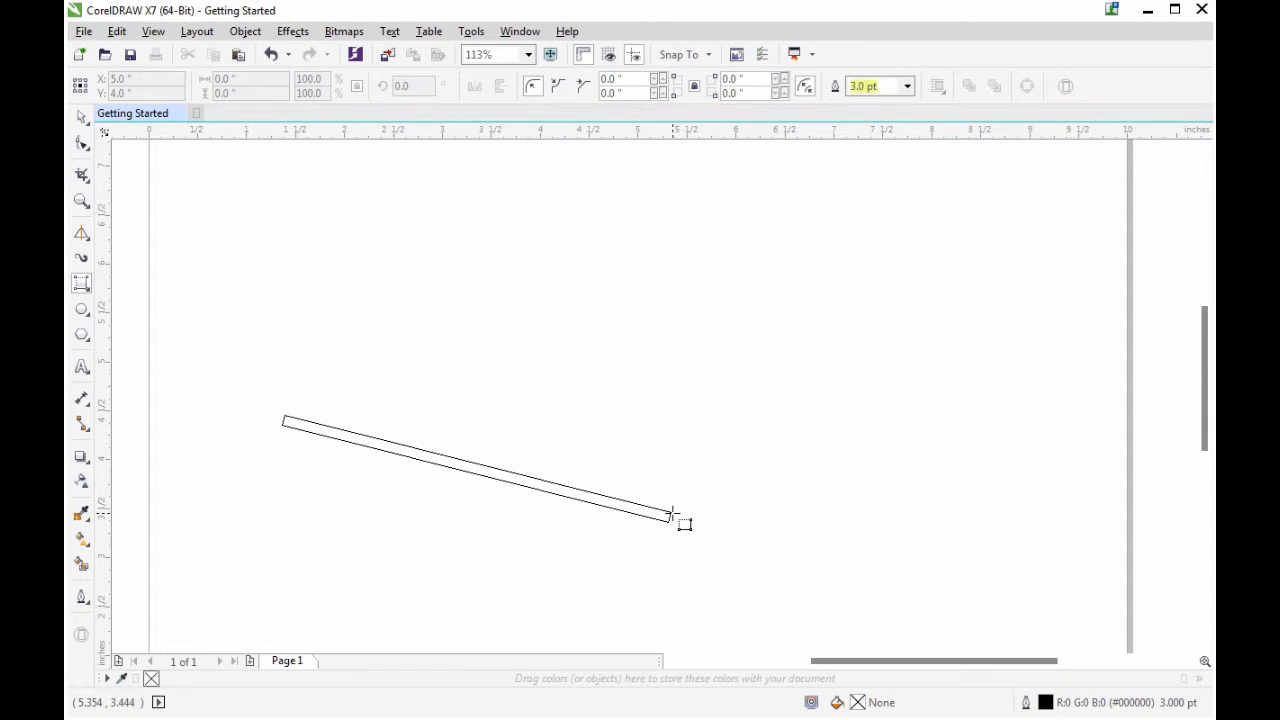
{"action": "left_click", "coordinate": [718, 350]}
{"action": "key", "text": "ctrl+z"}
{"action": "left_click_drag", "start_coordinate": [417, 439], "coordinate": [676, 505]}
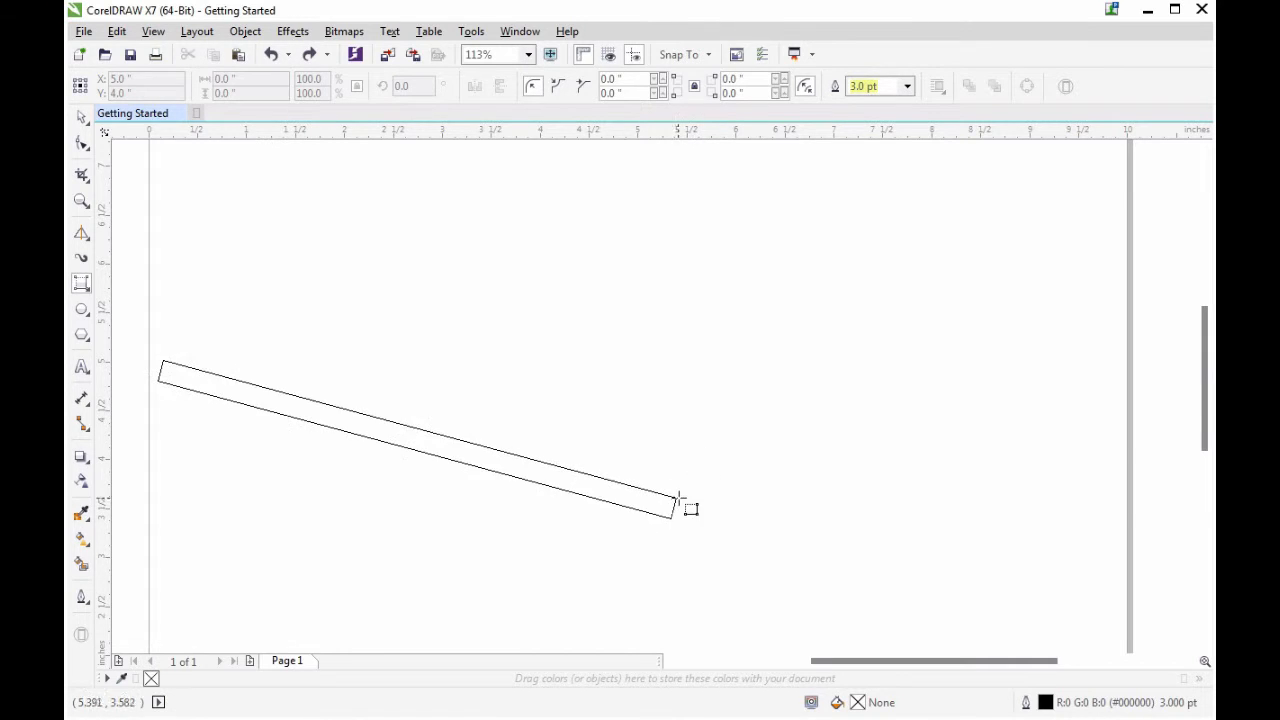
{"action": "left_click", "coordinate": [700, 443]}
Step: Draw four more 3-point rectangles: a narrow tilted one, an upright one and two tilted near-squares on the page's right side
{"action": "left_click_drag", "start_coordinate": [336, 197], "coordinate": [507, 306]}
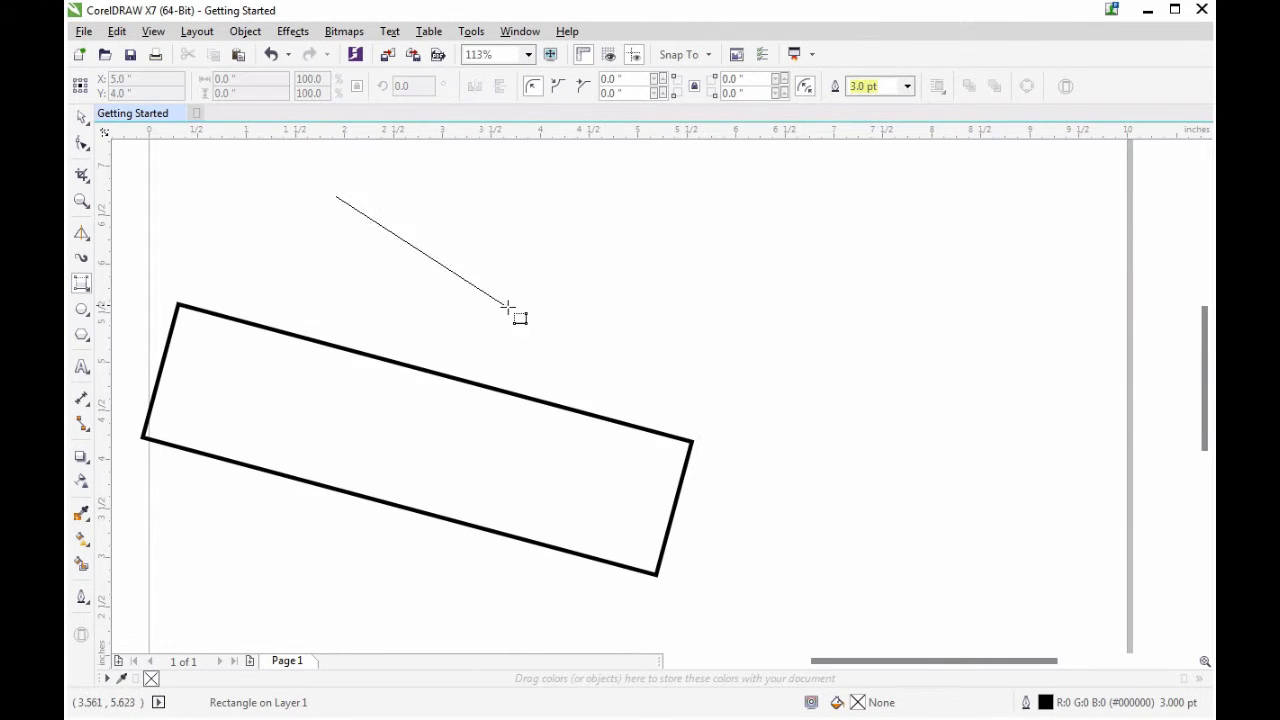
{"action": "left_click", "coordinate": [563, 289]}
{"action": "left_click_drag", "start_coordinate": [630, 243], "coordinate": [630, 380]}
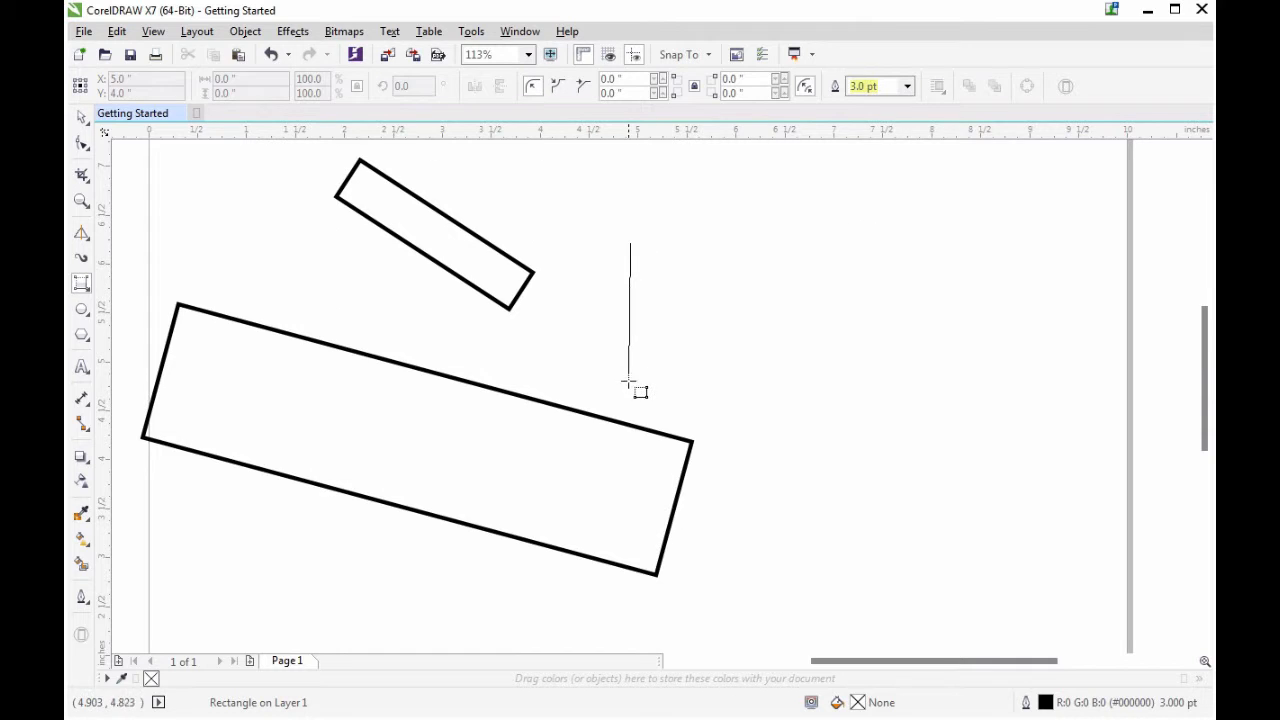
{"action": "left_click", "coordinate": [777, 381]}
{"action": "left_click_drag", "start_coordinate": [862, 240], "coordinate": [905, 402]}
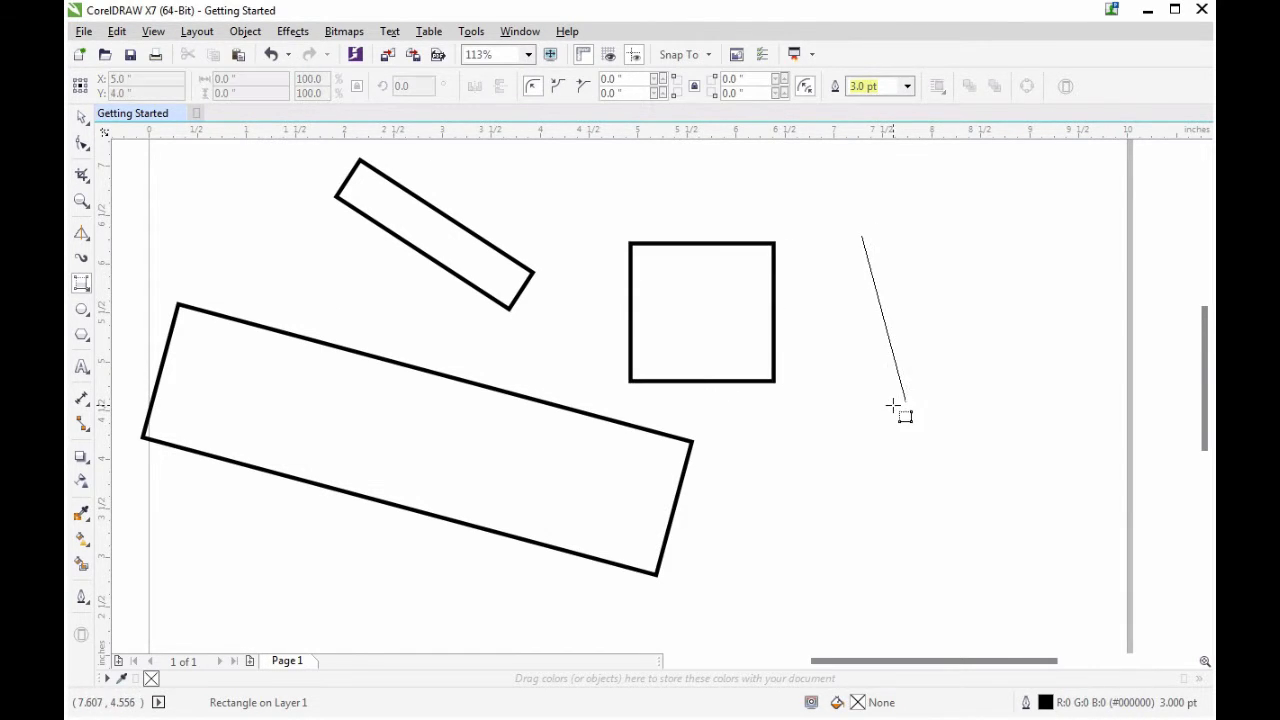
{"action": "left_click", "coordinate": [962, 392]}
{"action": "left_click_drag", "start_coordinate": [790, 438], "coordinate": [818, 556]}
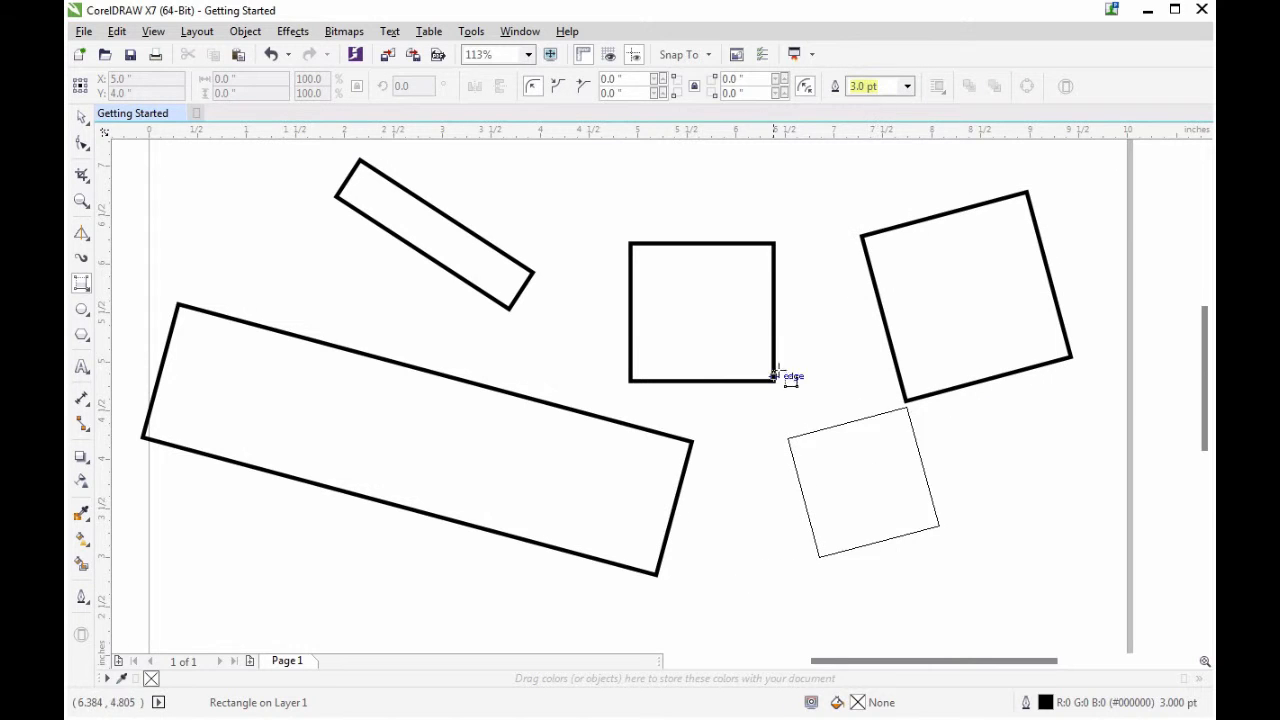
{"action": "left_click", "coordinate": [925, 528]}
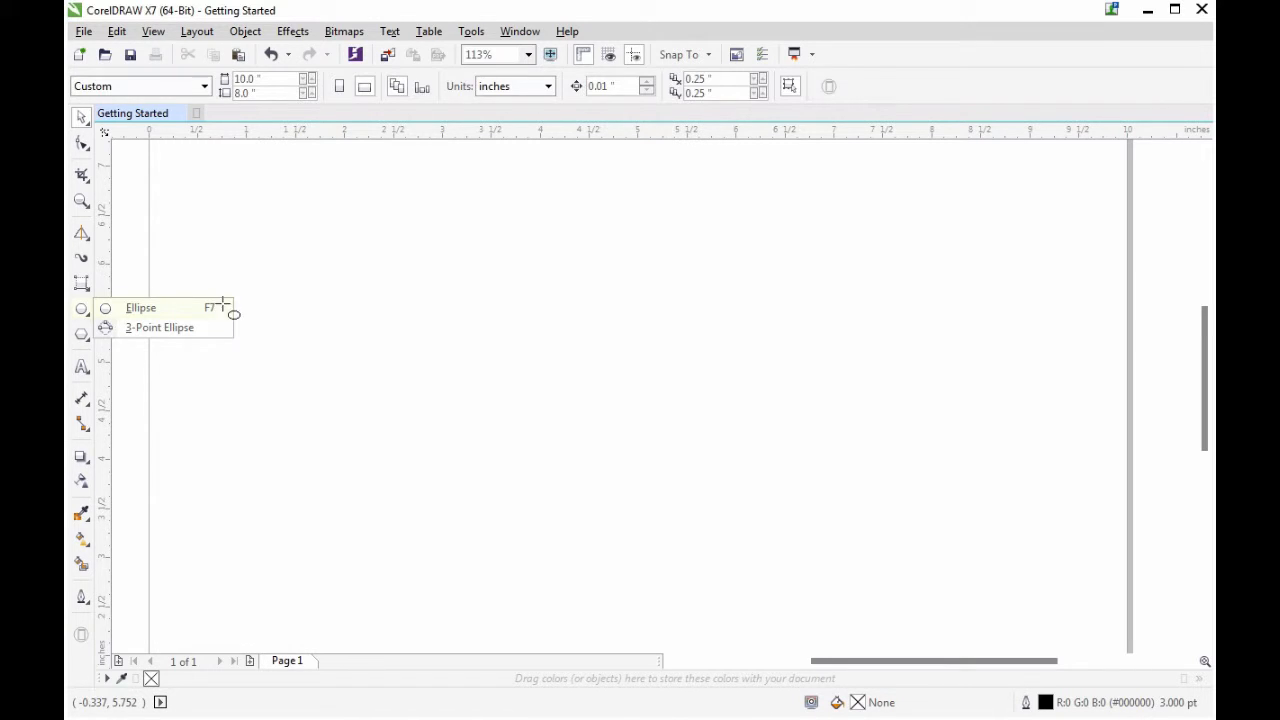
Step: Draw four ellipses with the Ellipse tool: a large round one, a wide flat one, a narrow tall one and one about 0.88 by 0.76 inches
{"action": "left_click", "coordinate": [160, 308]}
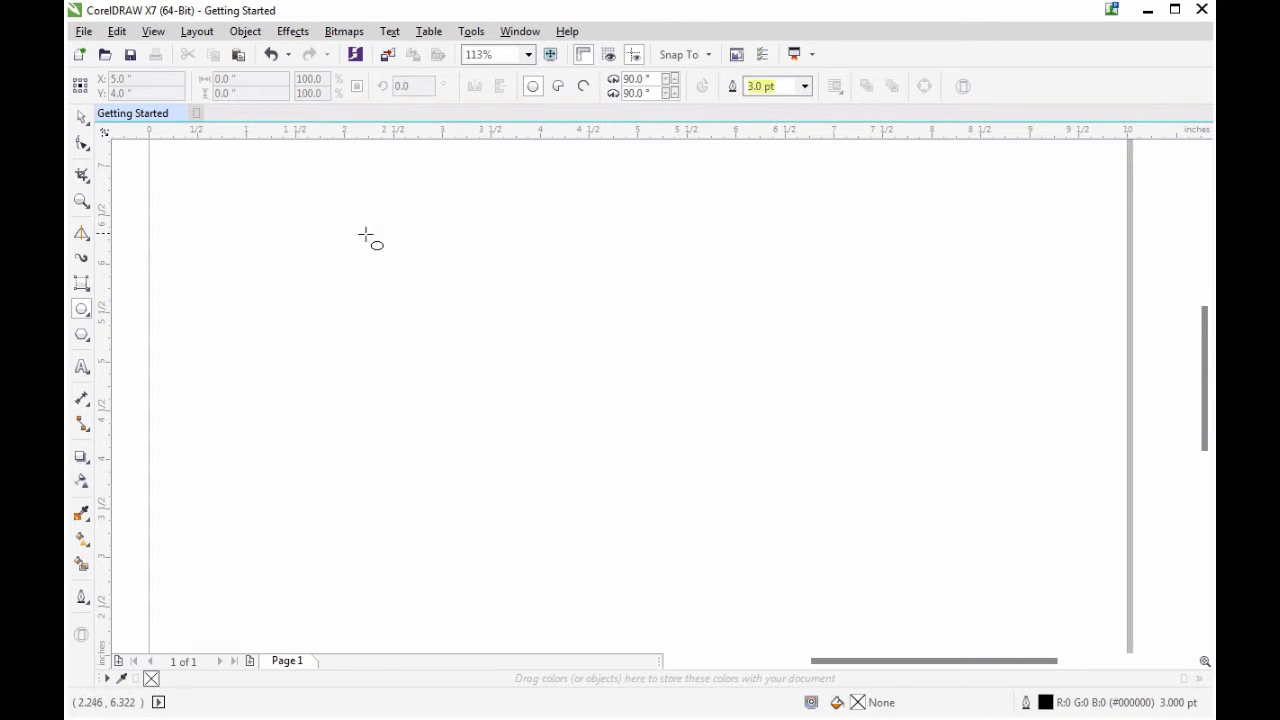
{"action": "left_click_drag", "start_coordinate": [280, 204], "coordinate": [434, 351]}
{"action": "left_click_drag", "start_coordinate": [506, 198], "coordinate": [716, 236]}
{"action": "left_click_drag", "start_coordinate": [601, 259], "coordinate": [621, 357]}
{"action": "left_click_drag", "start_coordinate": [708, 250], "coordinate": [798, 328]}
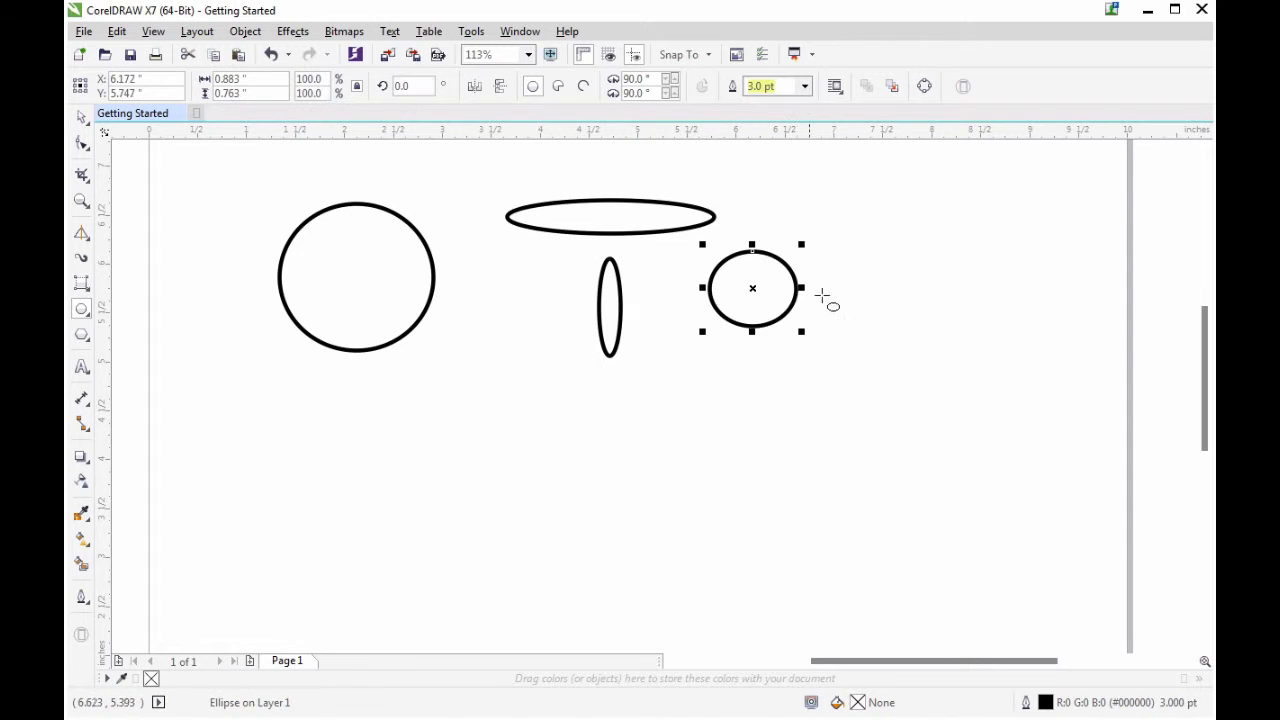
Step: Draw two ellipses outward from their centers, plus five more ellipses of varying sizes across the lower part of the page
{"action": "left_click_drag", "start_coordinate": [866, 212], "coordinate": [923, 268]}
{"action": "left_click_drag", "start_coordinate": [287, 430], "coordinate": [306, 469]}
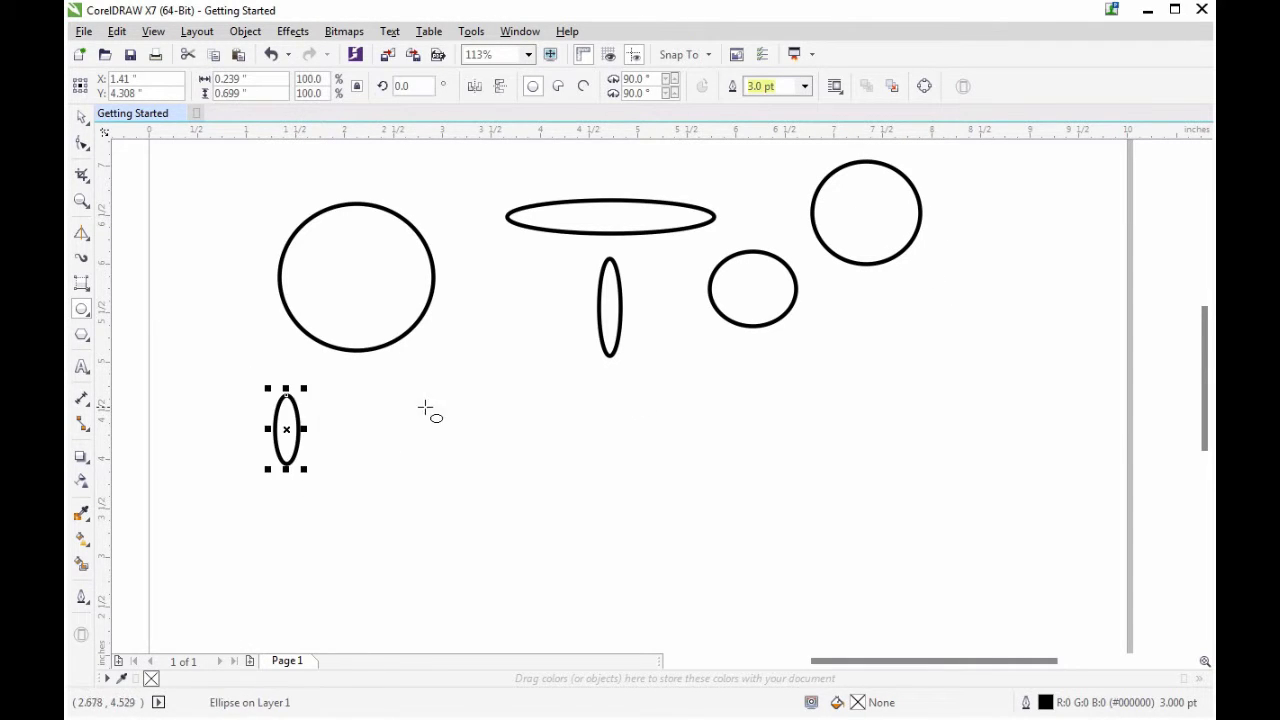
{"action": "left_click_drag", "start_coordinate": [420, 393], "coordinate": [530, 501]}
{"action": "left_click_drag", "start_coordinate": [580, 410], "coordinate": [632, 462]}
{"action": "left_click_drag", "start_coordinate": [662, 385], "coordinate": [688, 411]}
{"action": "left_click_drag", "start_coordinate": [675, 460], "coordinate": [727, 545]}
{"action": "mouse_move", "coordinate": [752, 368]}
{"action": "left_mouse_down"}
{"action": "mouse_move", "coordinate": [780, 417]}
{"action": "mouse_move", "coordinate": [797, 415]}
{"action": "left_mouse_up"}
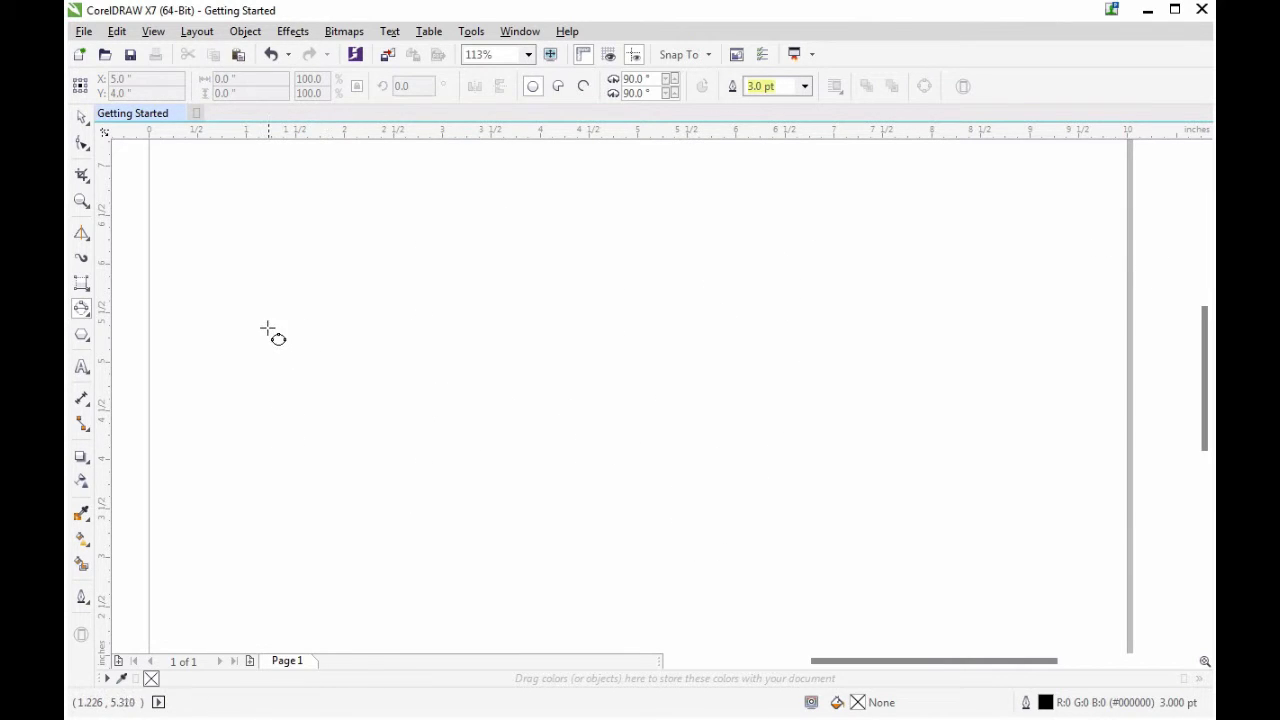
Step: Draw three ellipses with the 3-Point Ellipse tool: a large tilted one, a smaller one beside it and one in the page's upper right
{"action": "left_click_drag", "start_coordinate": [267, 328], "coordinate": [416, 456]}
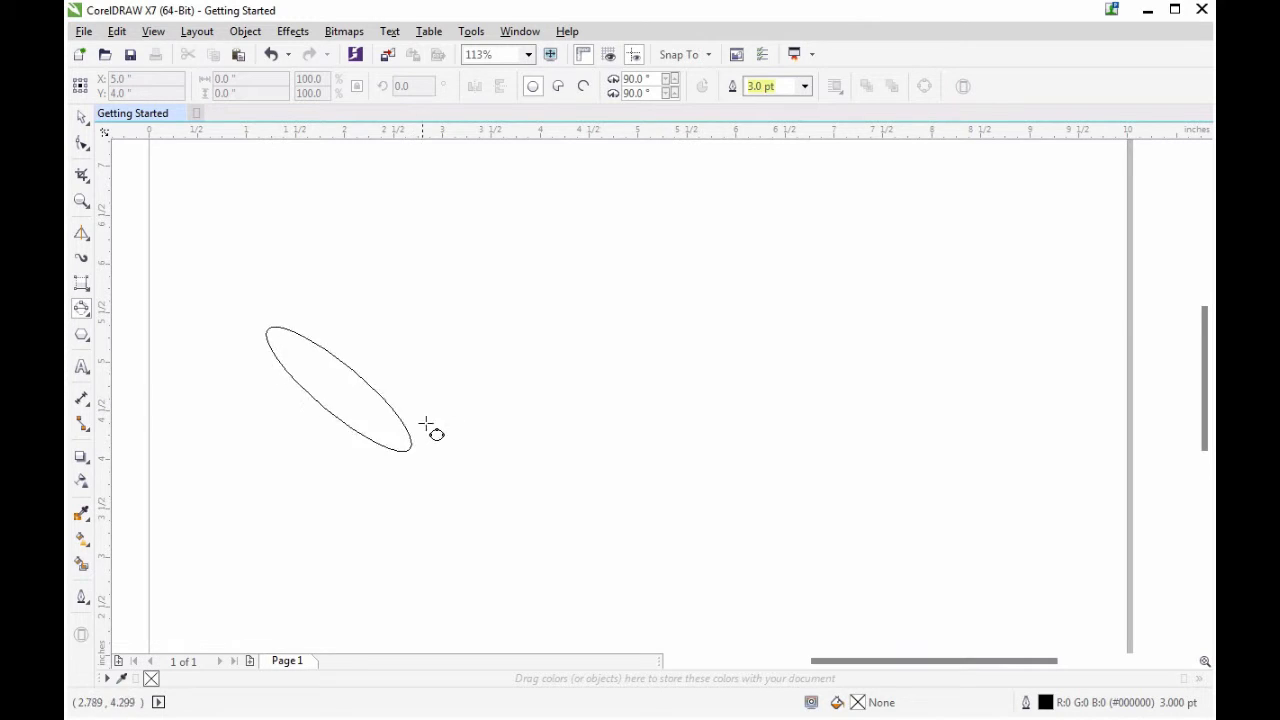
{"action": "left_click", "coordinate": [515, 323]}
{"action": "left_click_drag", "start_coordinate": [549, 271], "coordinate": [566, 396]}
{"action": "left_click", "coordinate": [626, 367]}
{"action": "left_click_drag", "start_coordinate": [719, 259], "coordinate": [838, 251]}
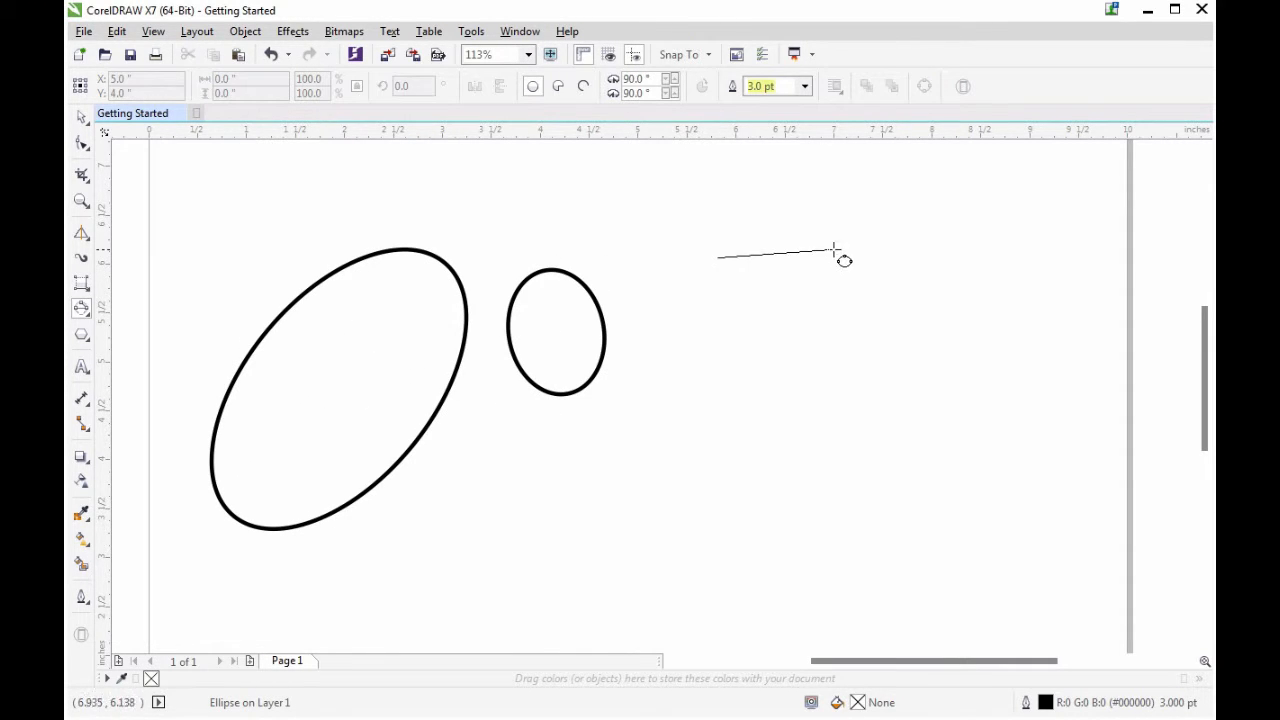
{"action": "left_click", "coordinate": [876, 228]}
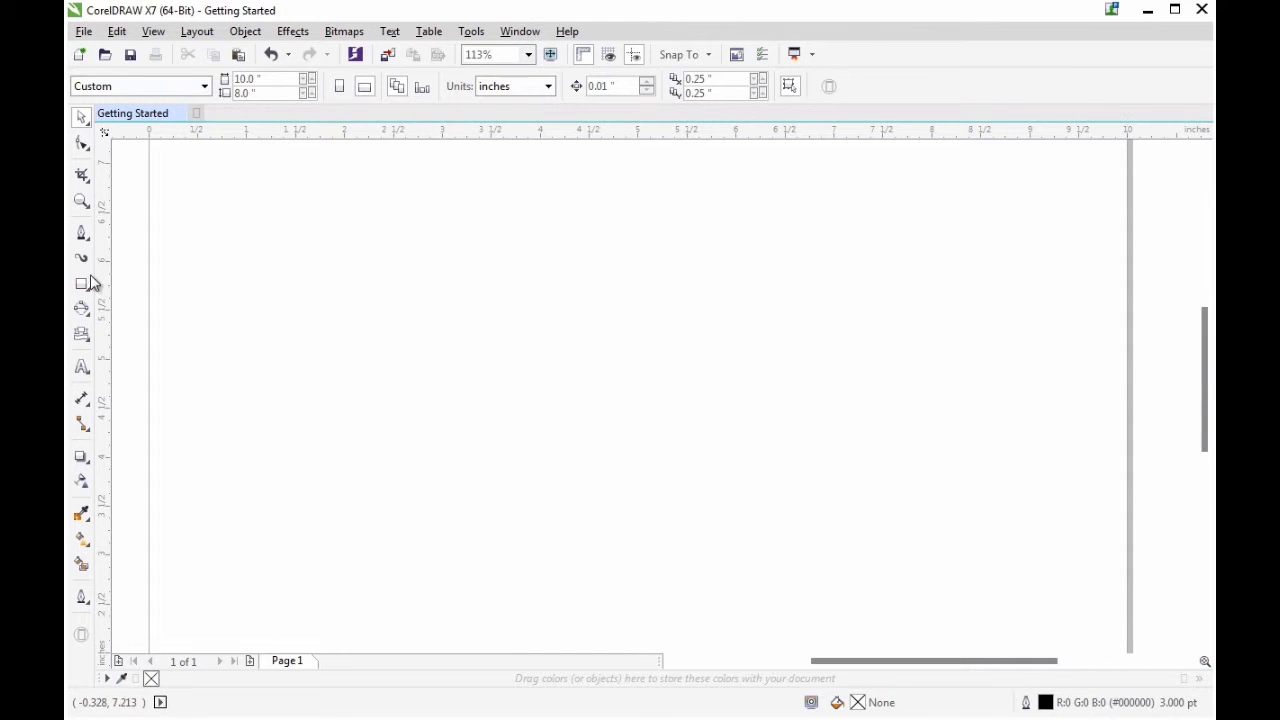
Step: Draw a rectangle about 2.51 by 2.49 inches on the left half of the page and deselect it
{"action": "left_click", "coordinate": [82, 286]}
{"action": "left_click_drag", "start_coordinate": [287, 267], "coordinate": [532, 510]}
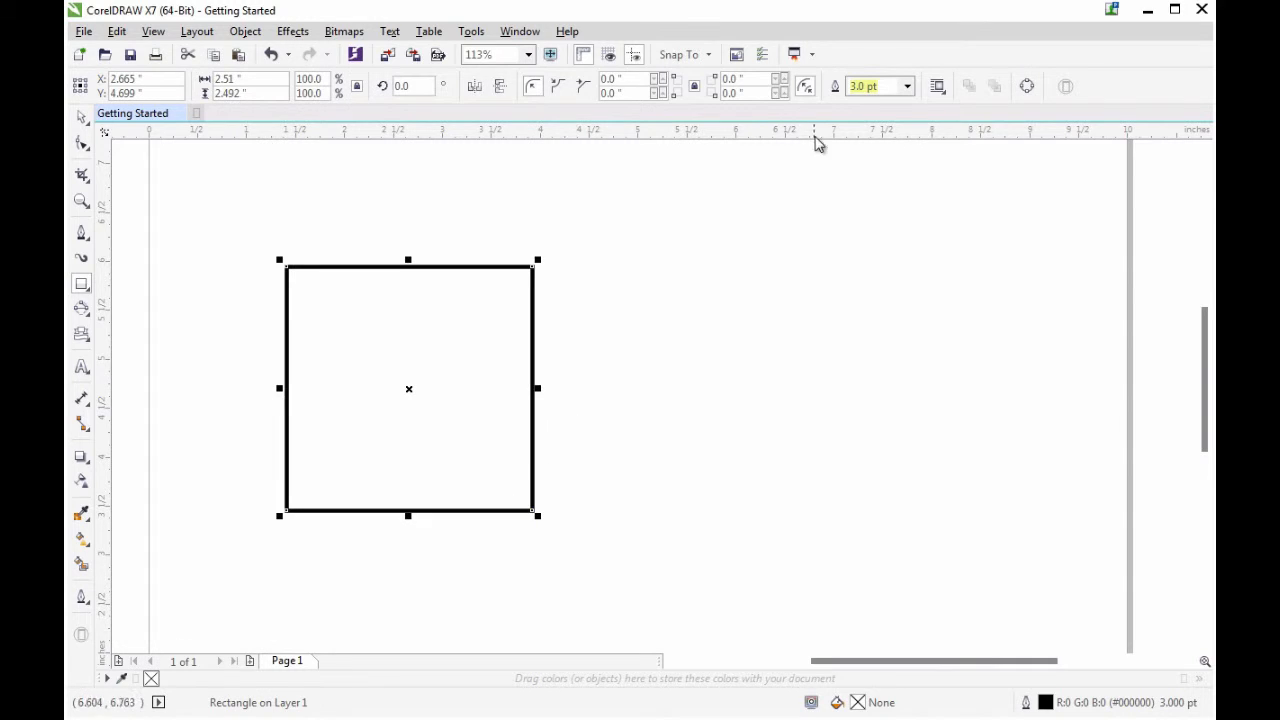
{"action": "left_click", "coordinate": [82, 116]}
{"action": "left_click", "coordinate": [210, 182]}
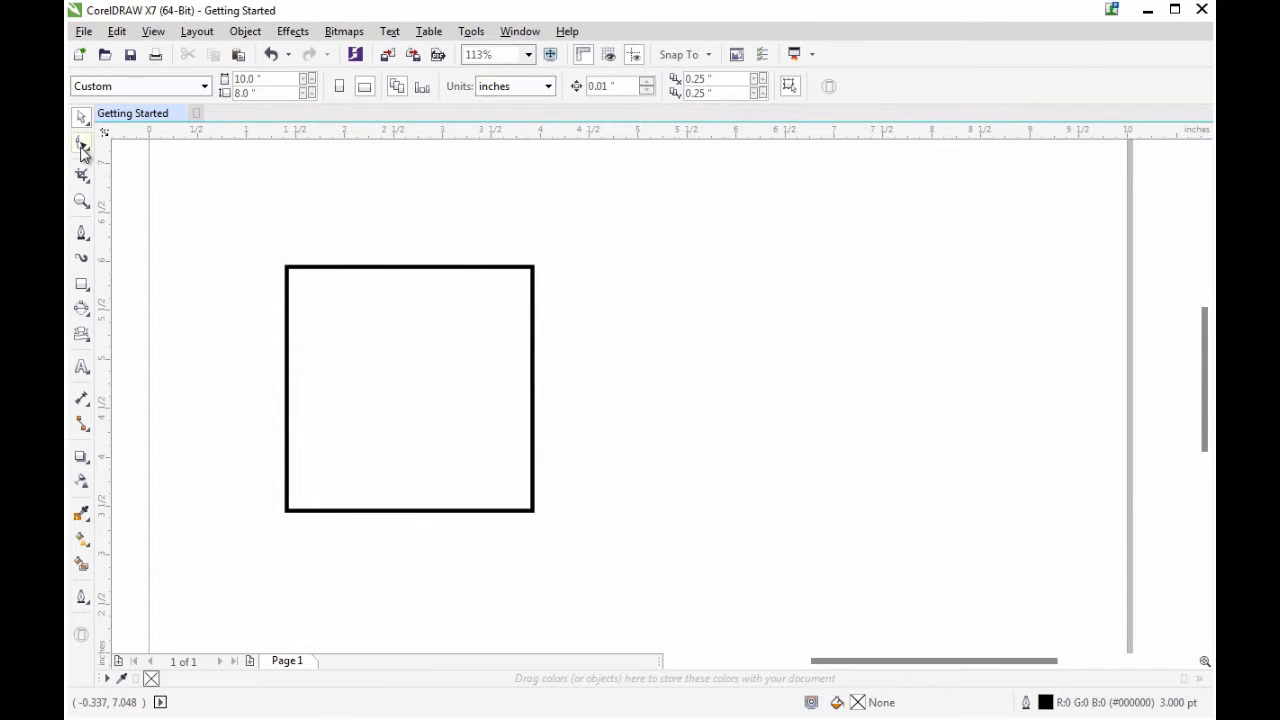
Step: Round the rectangle's four corners freehand with the Shape tool and bring them back to square
{"action": "left_click", "coordinate": [84, 148]}
{"action": "left_click", "coordinate": [142, 143]}
{"action": "mouse_move", "coordinate": [289, 269]}
{"action": "left_mouse_down"}
{"action": "mouse_move", "coordinate": [382, 365]}
{"action": "mouse_move", "coordinate": [292, 268]}
{"action": "mouse_move", "coordinate": [302, 277]}
{"action": "left_mouse_up"}
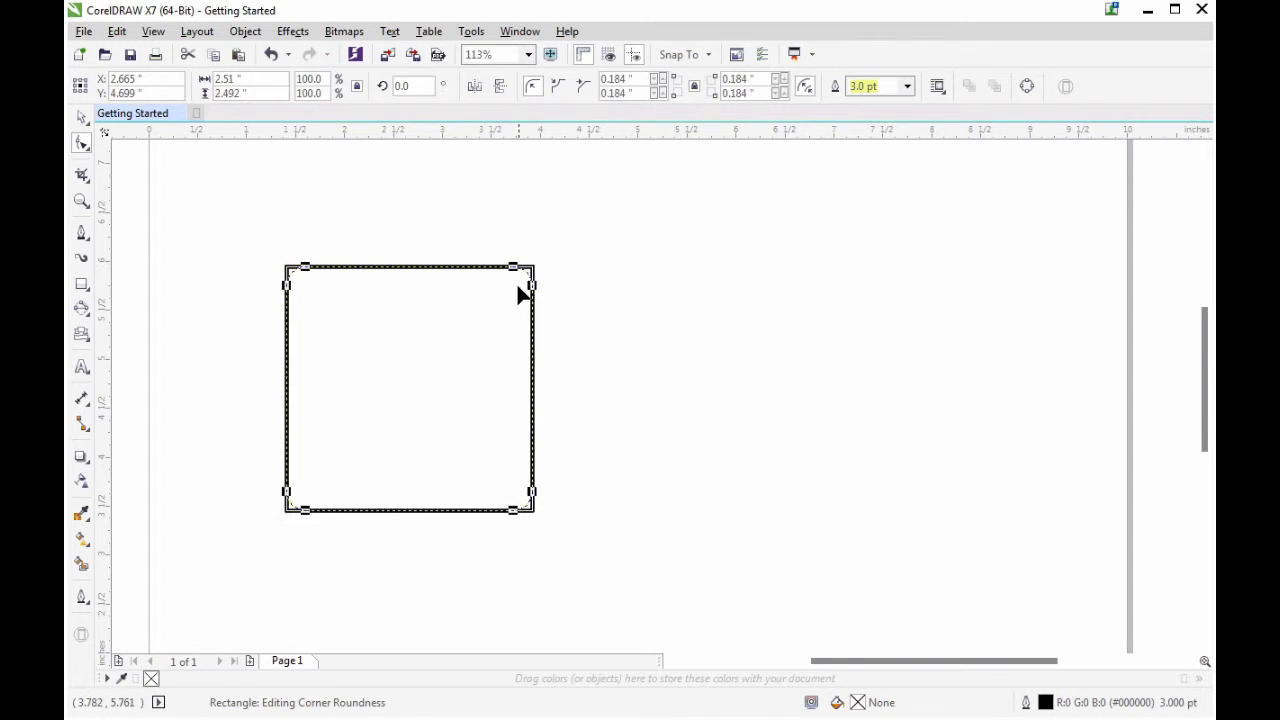
{"action": "left_click_drag", "start_coordinate": [530, 500], "coordinate": [531, 462]}
{"action": "left_click_drag", "start_coordinate": [477, 511], "coordinate": [563, 506]}
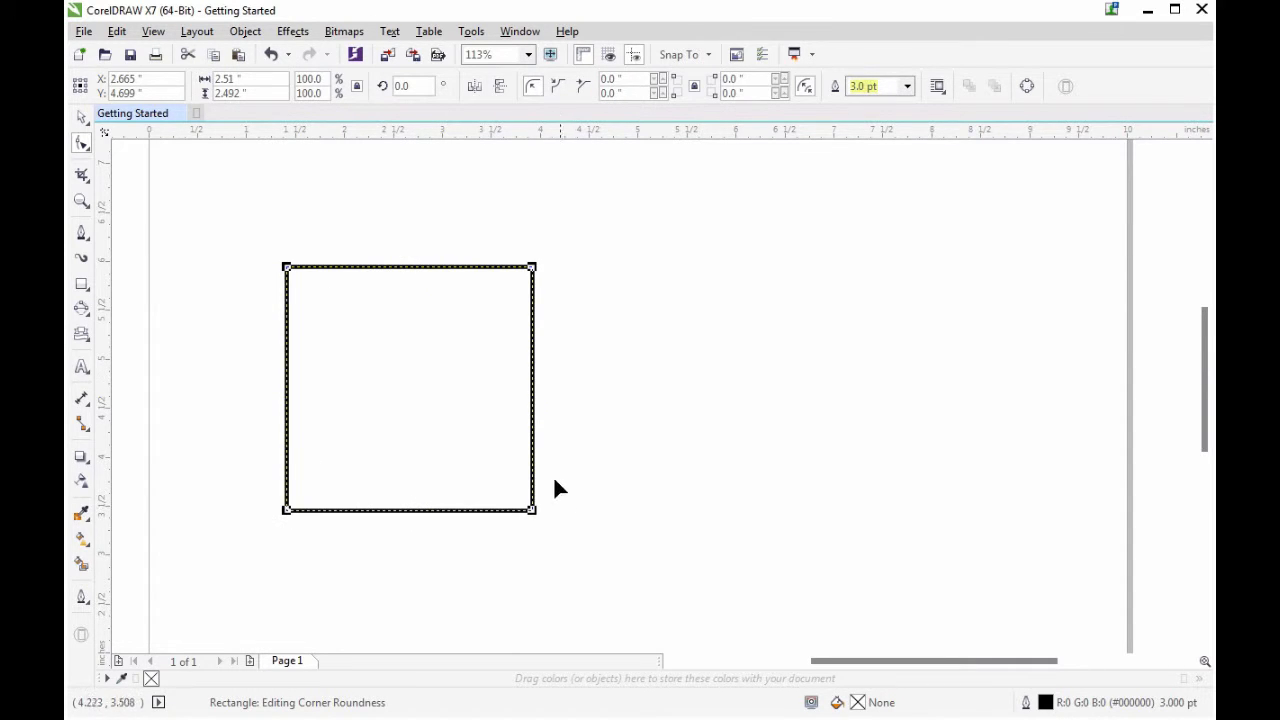
Step: Give the rectangle scalloped corners with a radius of 0.24 inches
{"action": "left_click", "coordinate": [82, 287]}
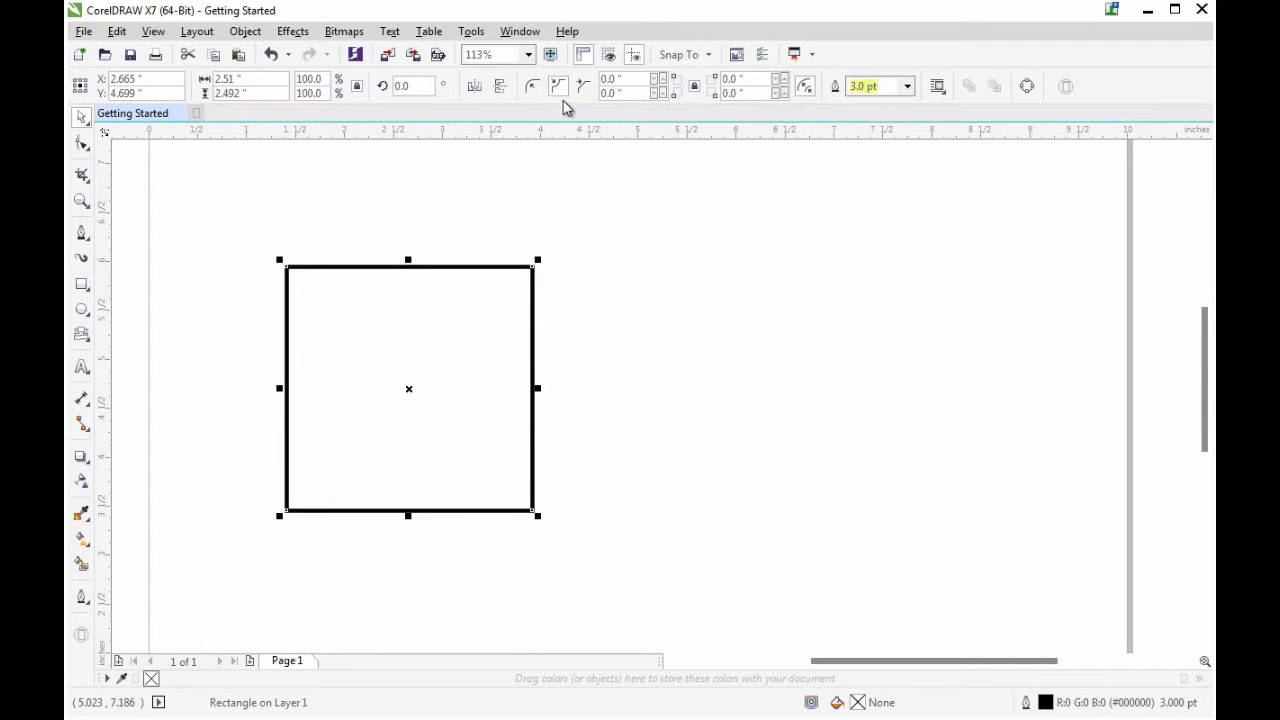
{"action": "left_click", "coordinate": [662, 79]}
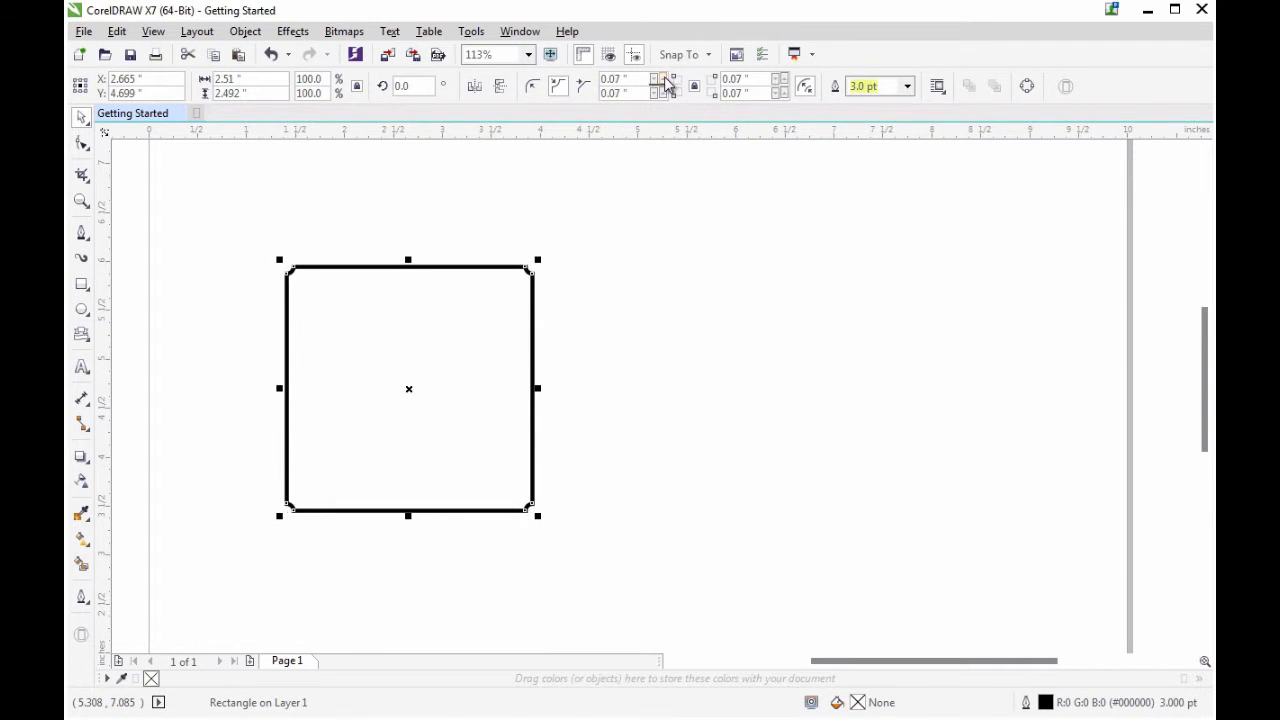
{"action": "left_click", "coordinate": [662, 79]}
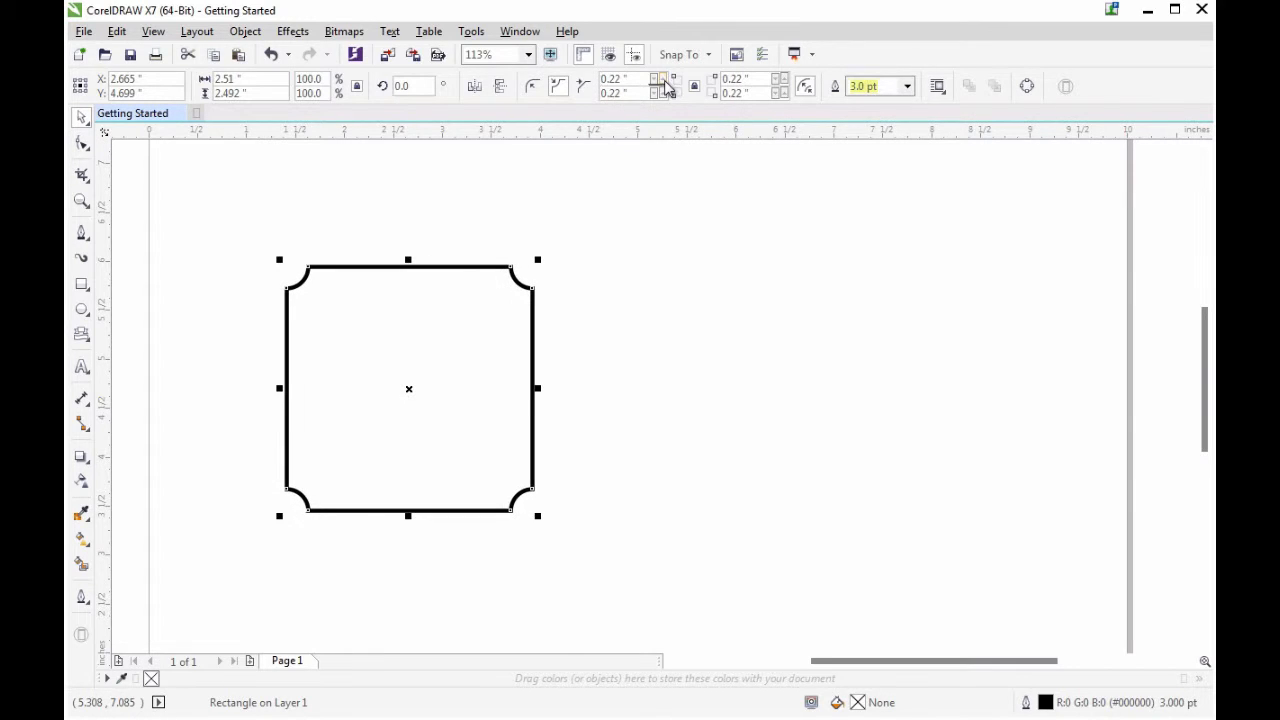
Step: Switch the rectangle to round corners with independent radii, setting the lower-left corner to 1 inch and enlarging the upper-right one
{"action": "left_click", "coordinate": [535, 87]}
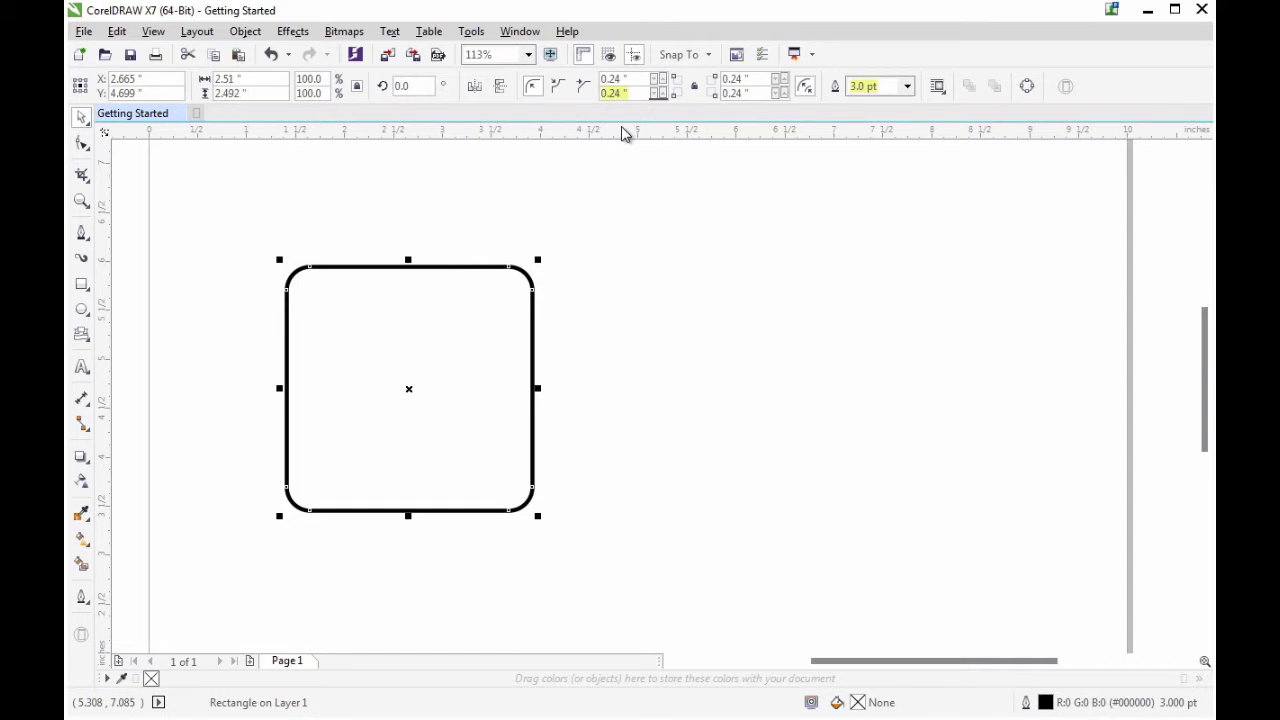
{"action": "type", "text": "1"}
{"action": "key", "text": "Tab"}
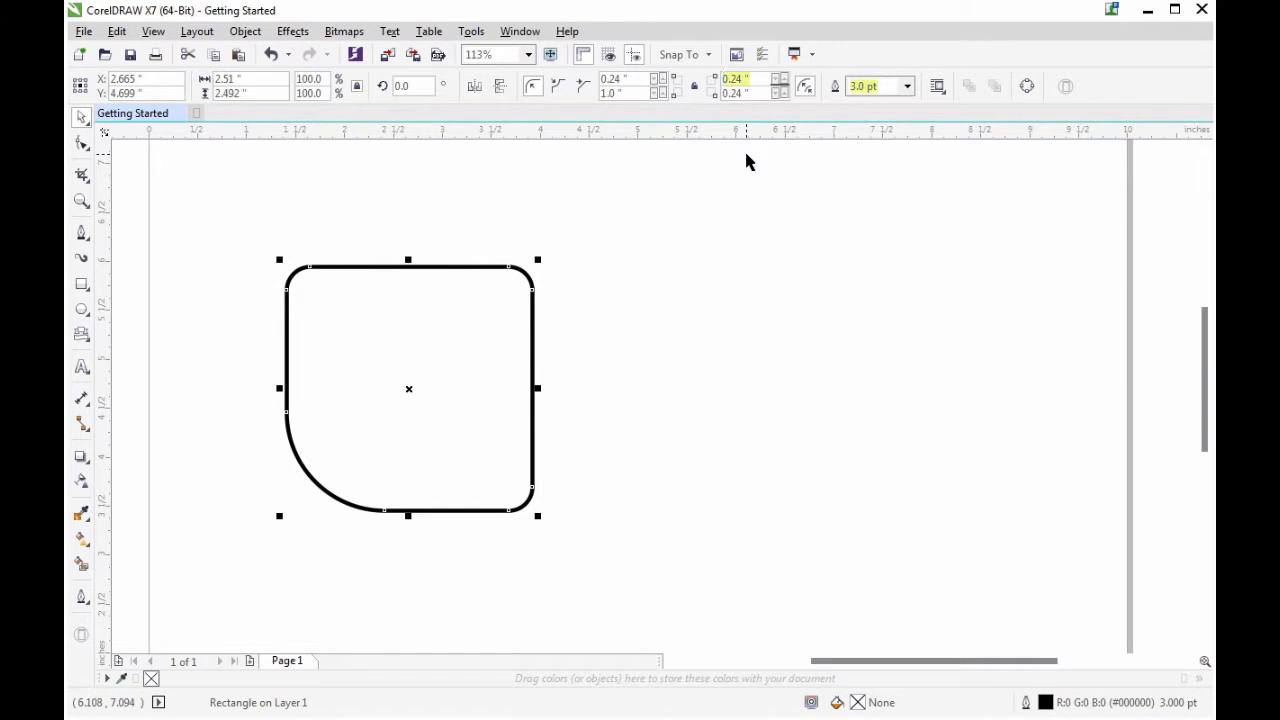
{"action": "left_click", "coordinate": [769, 197]}
Step: Draw a perfect circle about 2.39 inches in diameter beside the rounded rectangle
{"action": "key", "text": "F7"}
{"action": "left_click_drag", "start_coordinate": [677, 297], "coordinate": [815, 424]}
{"action": "key", "text": "ctrl+z"}
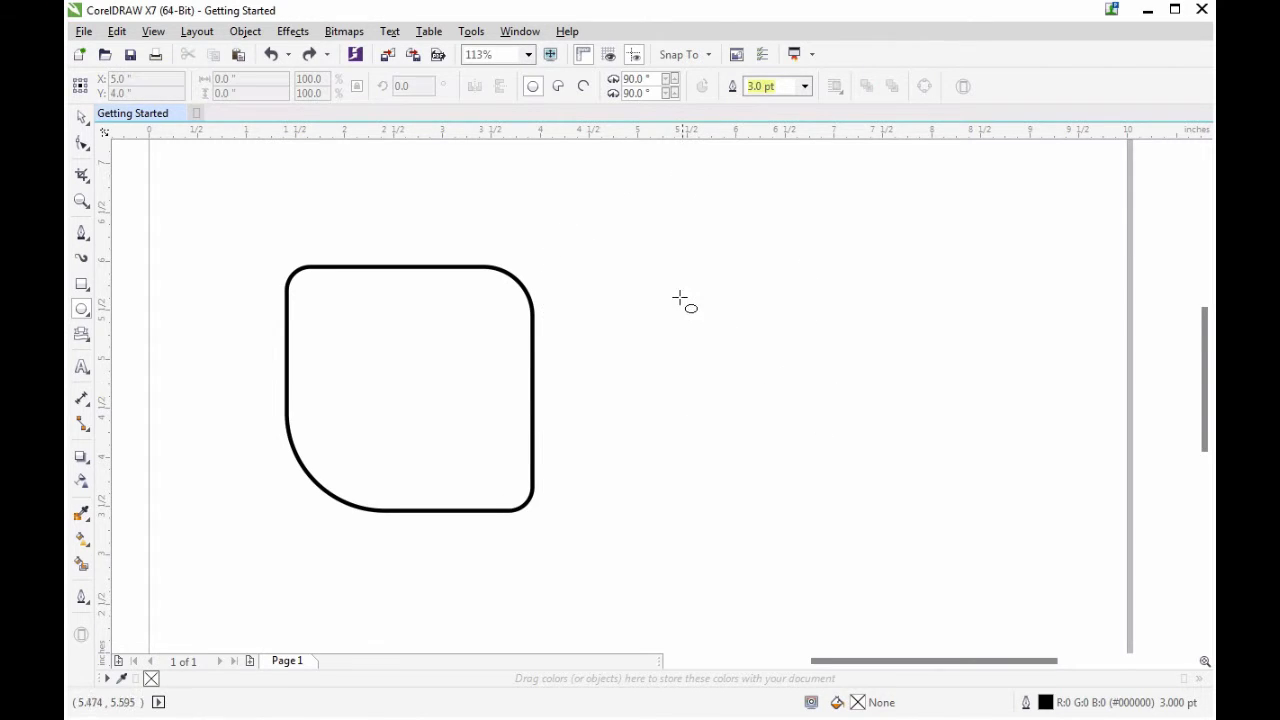
{"action": "left_click_drag", "start_coordinate": [659, 271], "coordinate": [898, 510]}
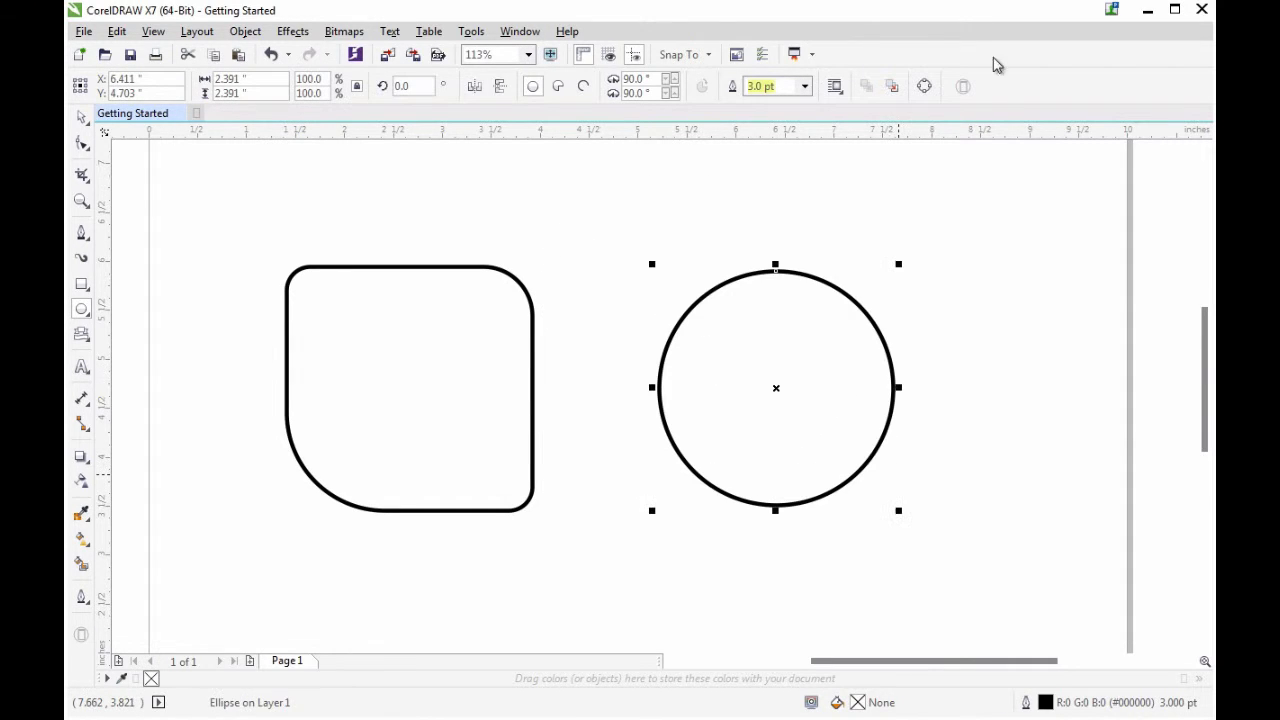
Step: Convert the circle to a pie, set its starting angle to 1 degree and increase its ending angle
{"action": "left_click", "coordinate": [560, 88]}
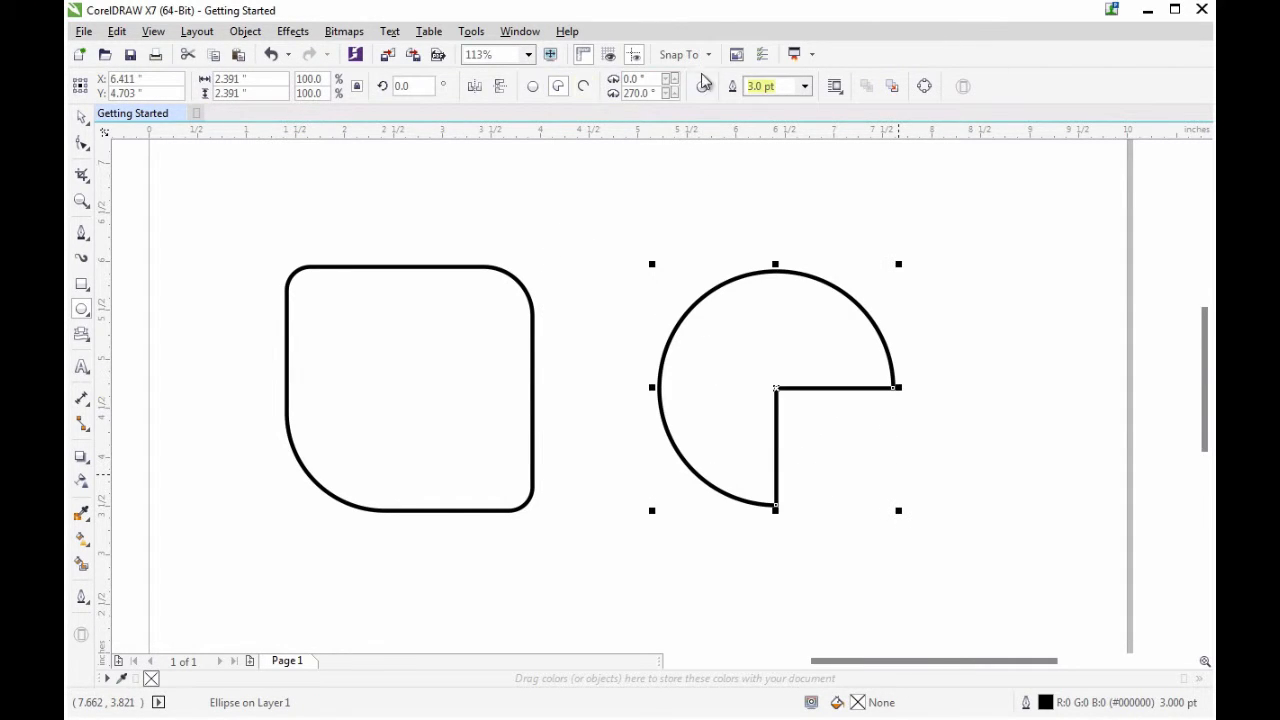
{"action": "left_click", "coordinate": [675, 79]}
{"action": "left_click_drag", "start_coordinate": [677, 100], "coordinate": [676, 97]}
Step: Convert the pie to an open arc and lower its ending angle to 292 degrees
{"action": "left_click", "coordinate": [585, 87]}
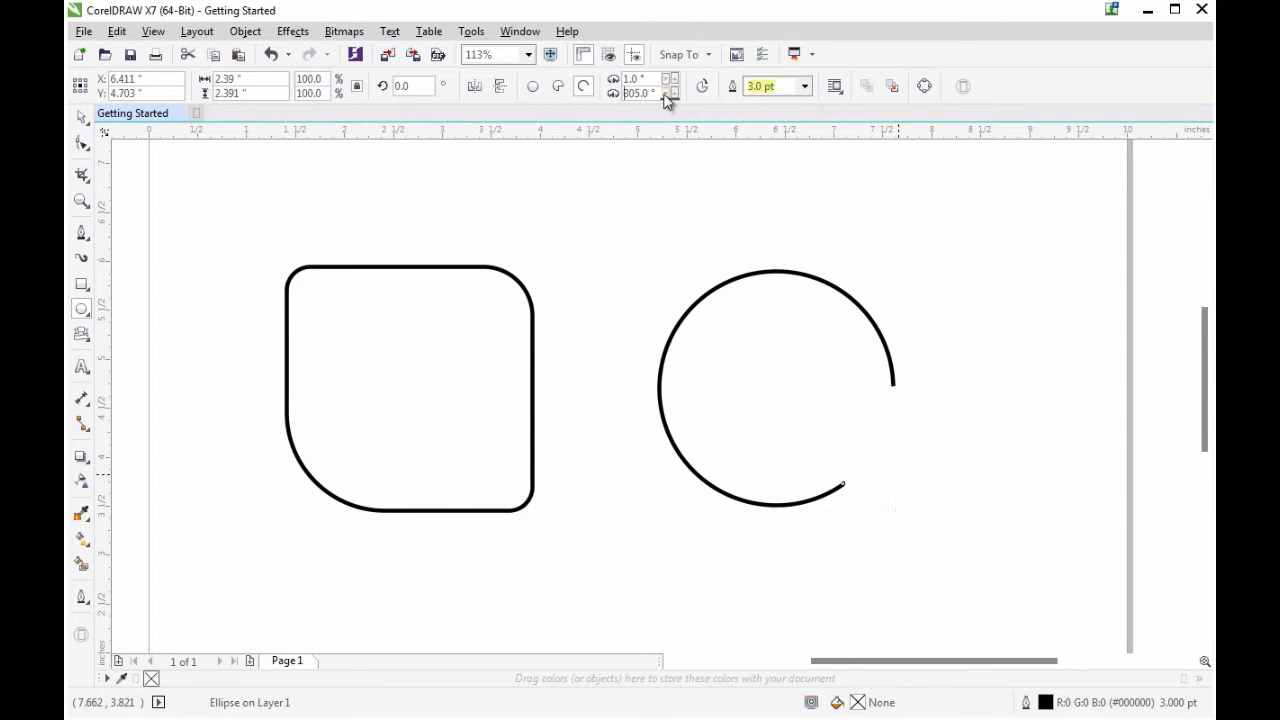
{"action": "left_click_drag", "start_coordinate": [665, 97], "coordinate": [665, 97]}
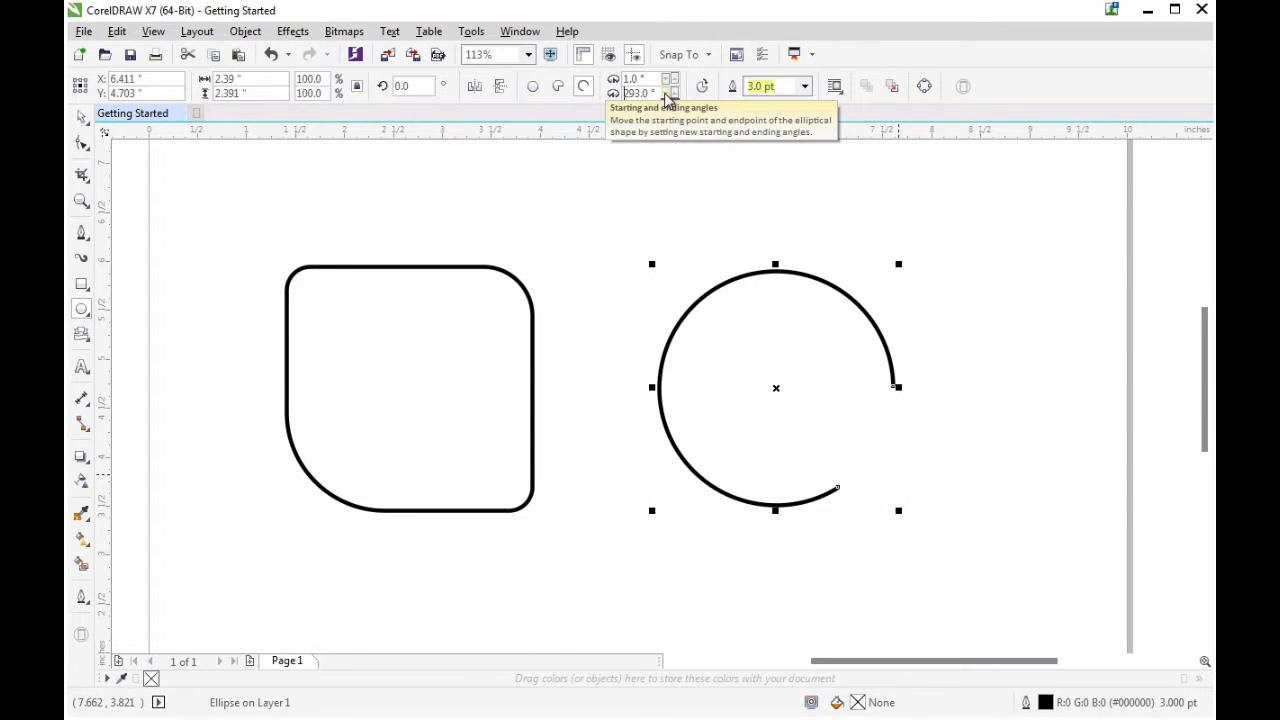
{"action": "left_click", "coordinate": [666, 97]}
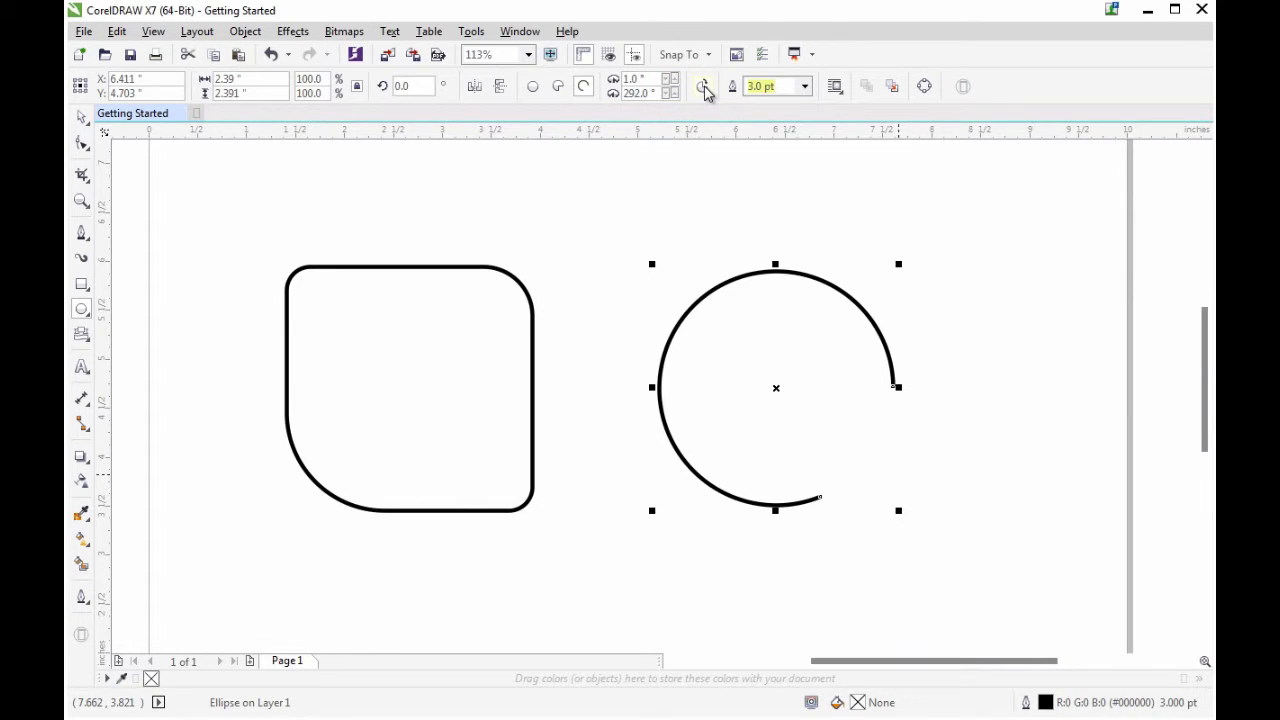
Step: Reverse the arc's direction so that only its short lower-right segment is kept
{"action": "left_click", "coordinate": [705, 90]}
{"action": "left_click", "coordinate": [705, 90]}
{"action": "left_click", "coordinate": [705, 90]}
Step: Convert the short arc to a pie wedge and extend its ending angle to 11 degrees
{"action": "left_click", "coordinate": [676, 92]}
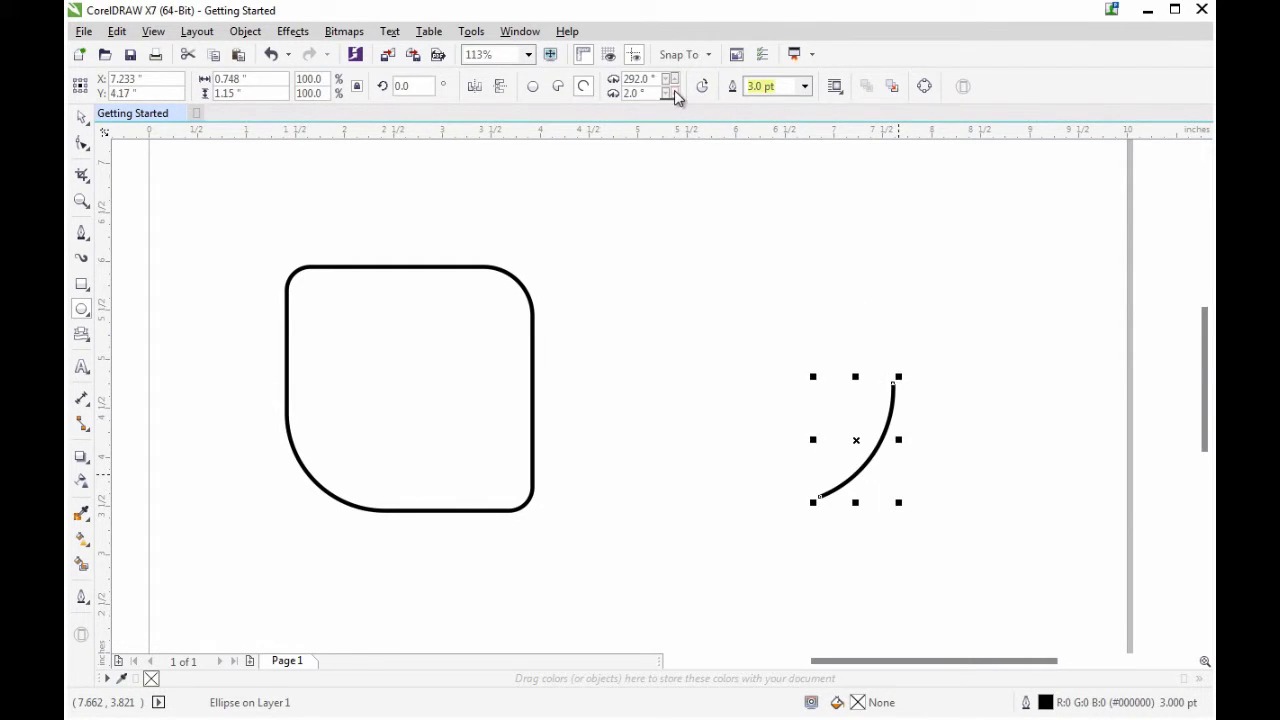
{"action": "left_click", "coordinate": [676, 95]}
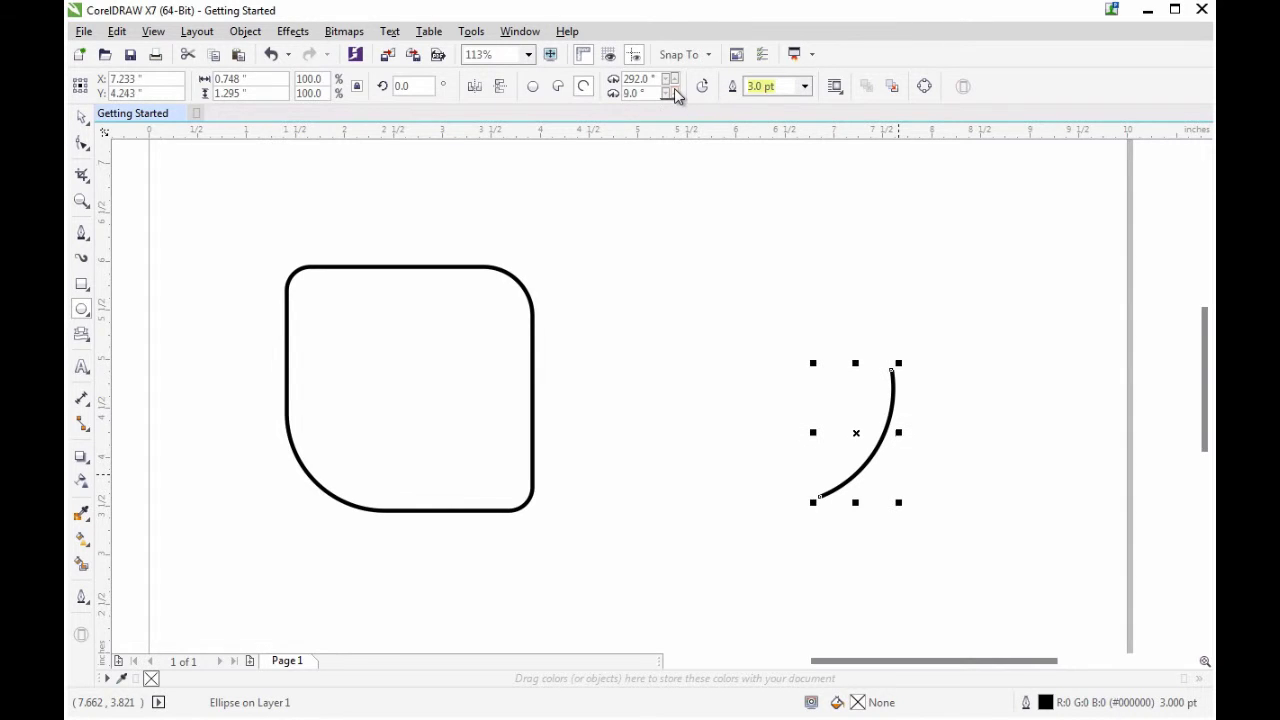
{"action": "left_click", "coordinate": [558, 86]}
{"action": "left_click", "coordinate": [673, 95]}
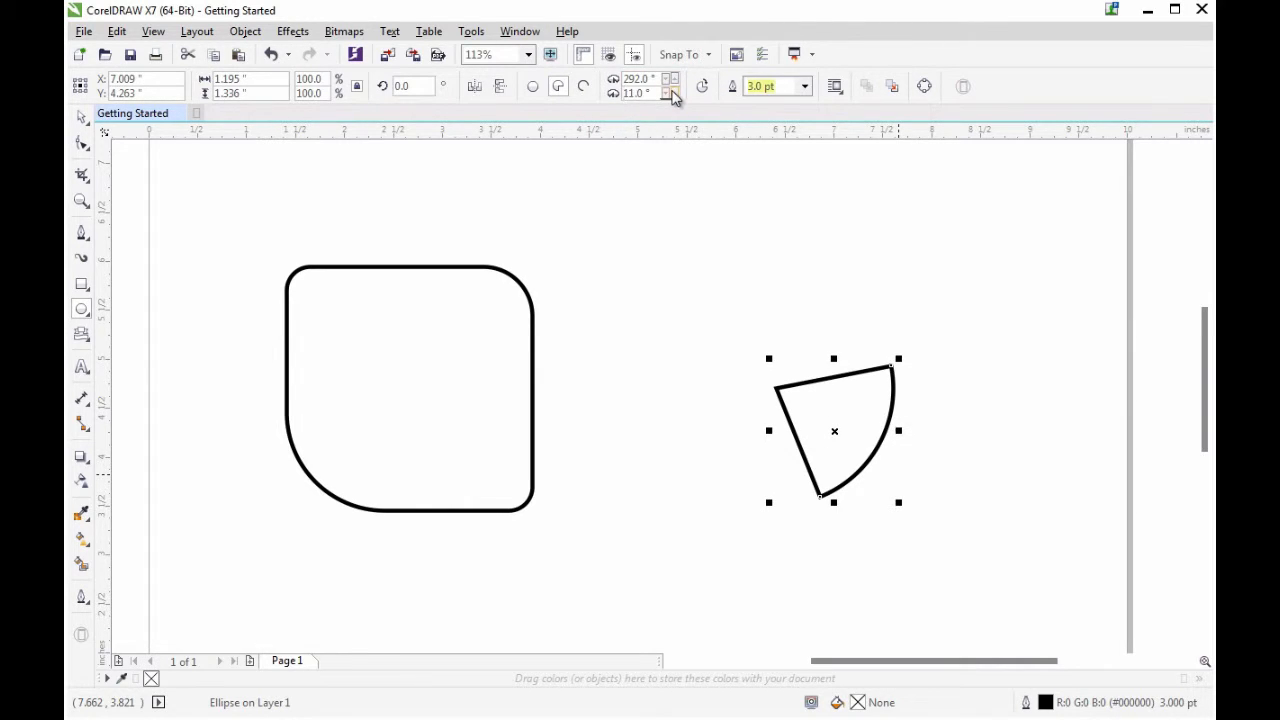
Step: Extend the pie wedge's ending angle to 30 degrees and duplicate the wedge
{"action": "left_click", "coordinate": [673, 95]}
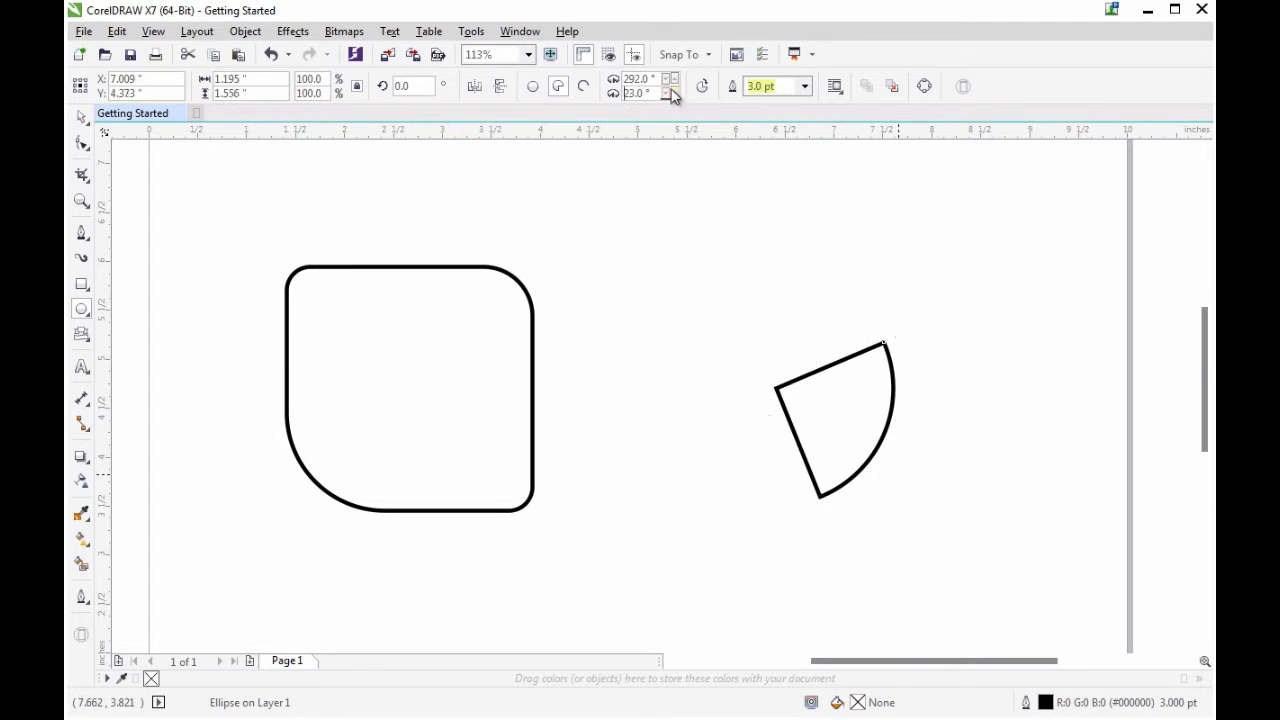
{"action": "left_click", "coordinate": [675, 95]}
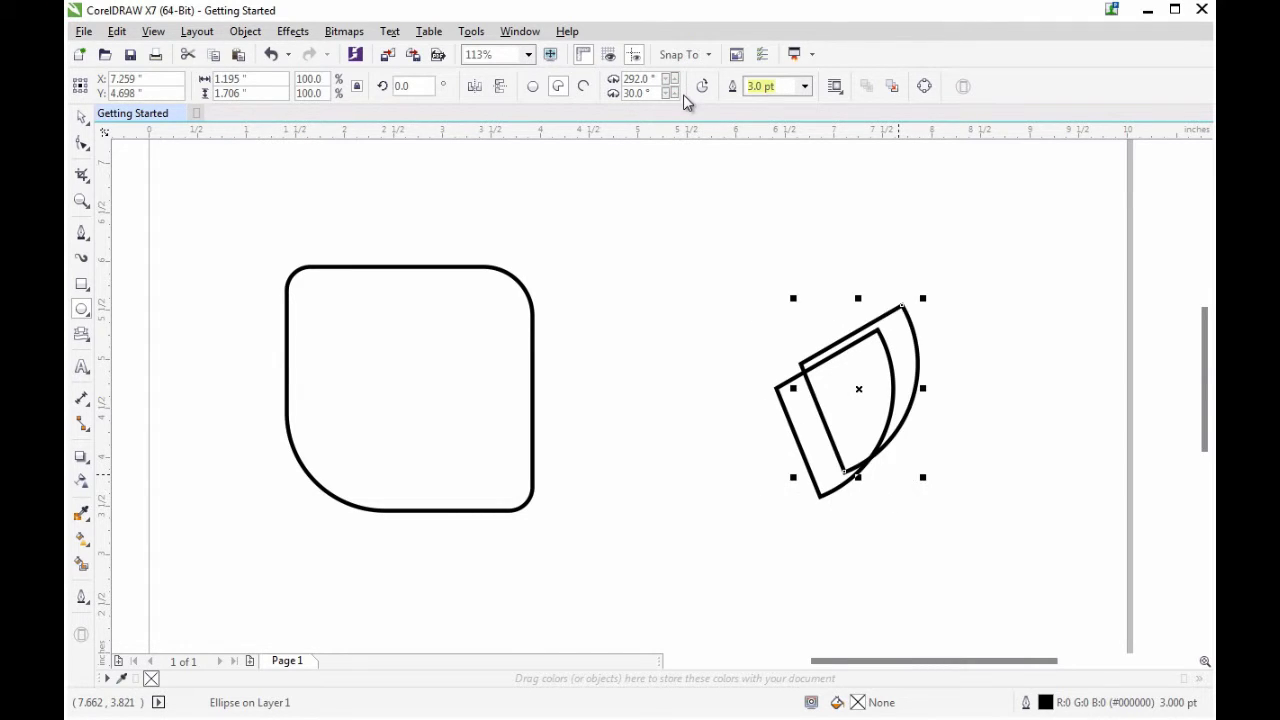
Step: Reverse the duplicate's direction to form the complementary pie, move it against the original wedge and deselect it
{"action": "left_click", "coordinate": [706, 87]}
{"action": "left_click", "coordinate": [82, 116]}
{"action": "left_click_drag", "start_coordinate": [852, 296], "coordinate": [823, 316]}
{"action": "left_click", "coordinate": [987, 301]}
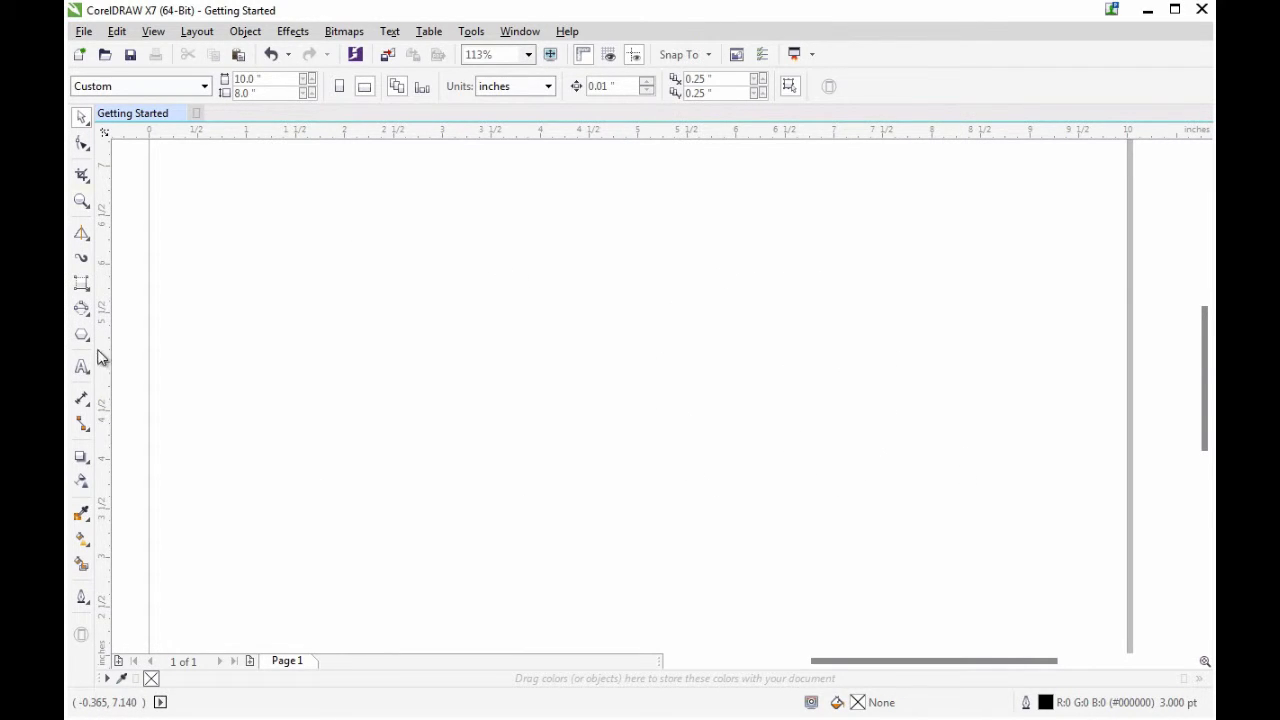
Step: Draw a slightly stretched six-sided polygon and, beside it, a regular hexagon about 1.2 by 1.4 inches
{"action": "left_click", "coordinate": [85, 342]}
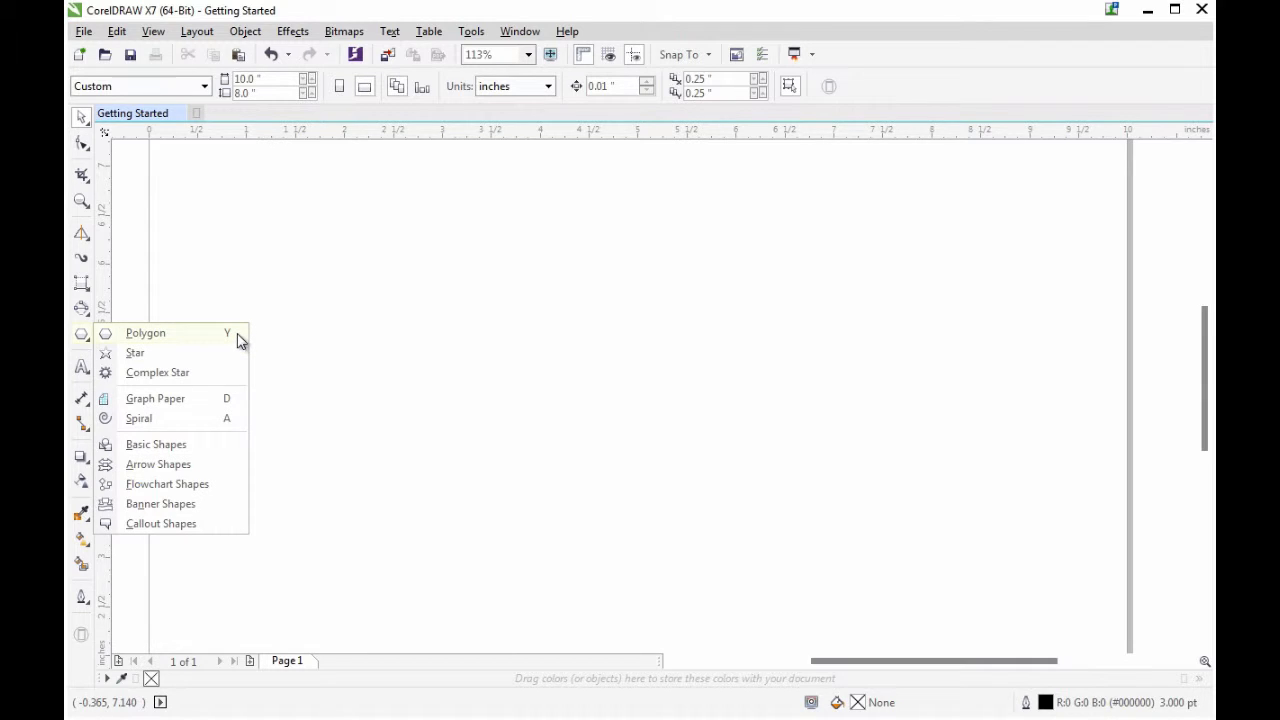
{"action": "left_click", "coordinate": [160, 333]}
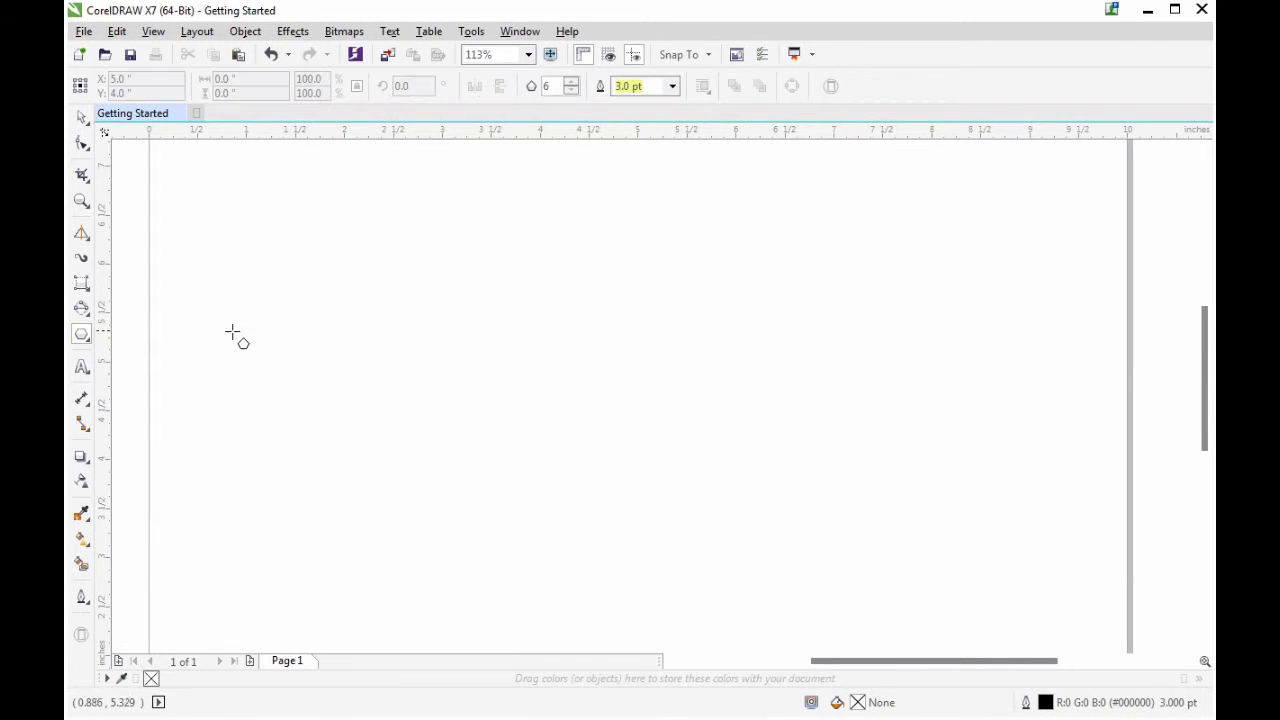
{"action": "left_click_drag", "start_coordinate": [302, 281], "coordinate": [461, 413]}
{"action": "left_click_drag", "start_coordinate": [562, 283], "coordinate": [697, 436]}
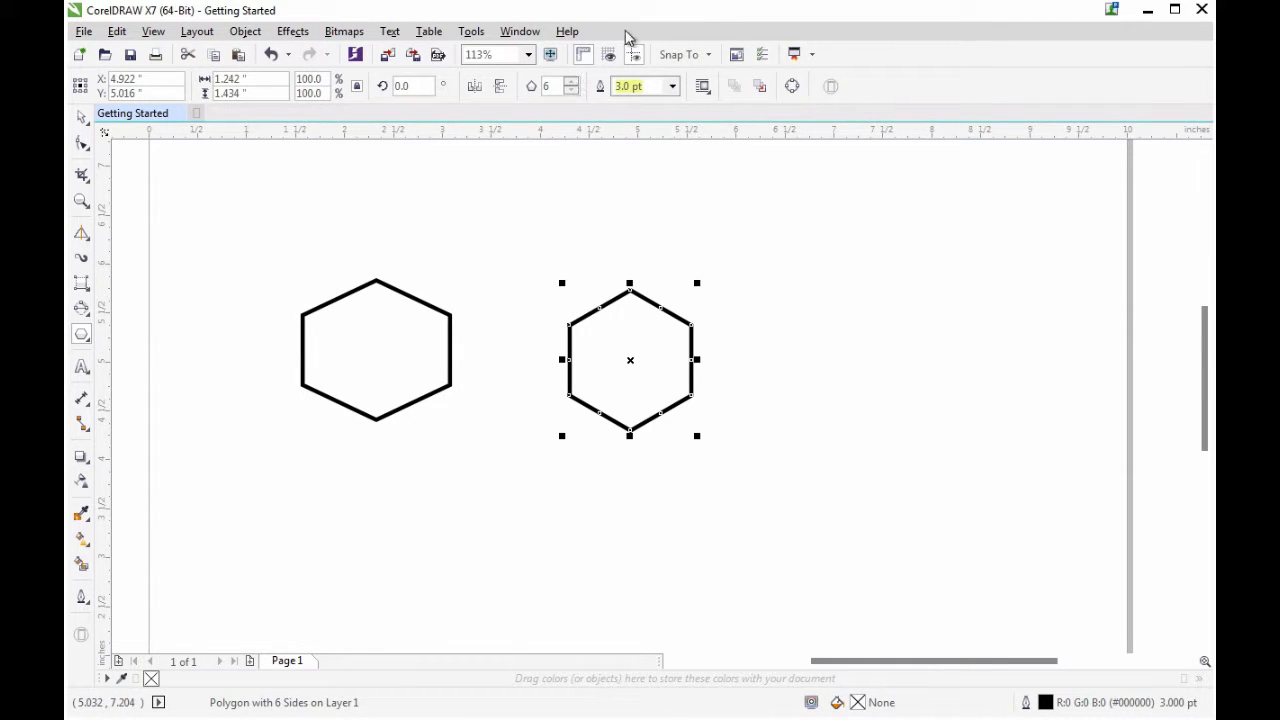
Step: Undo both polygons and draw one larger regular hexagon about 2.7 by 3.1 inches near the page centre
{"action": "key", "text": "ctrl+z"}
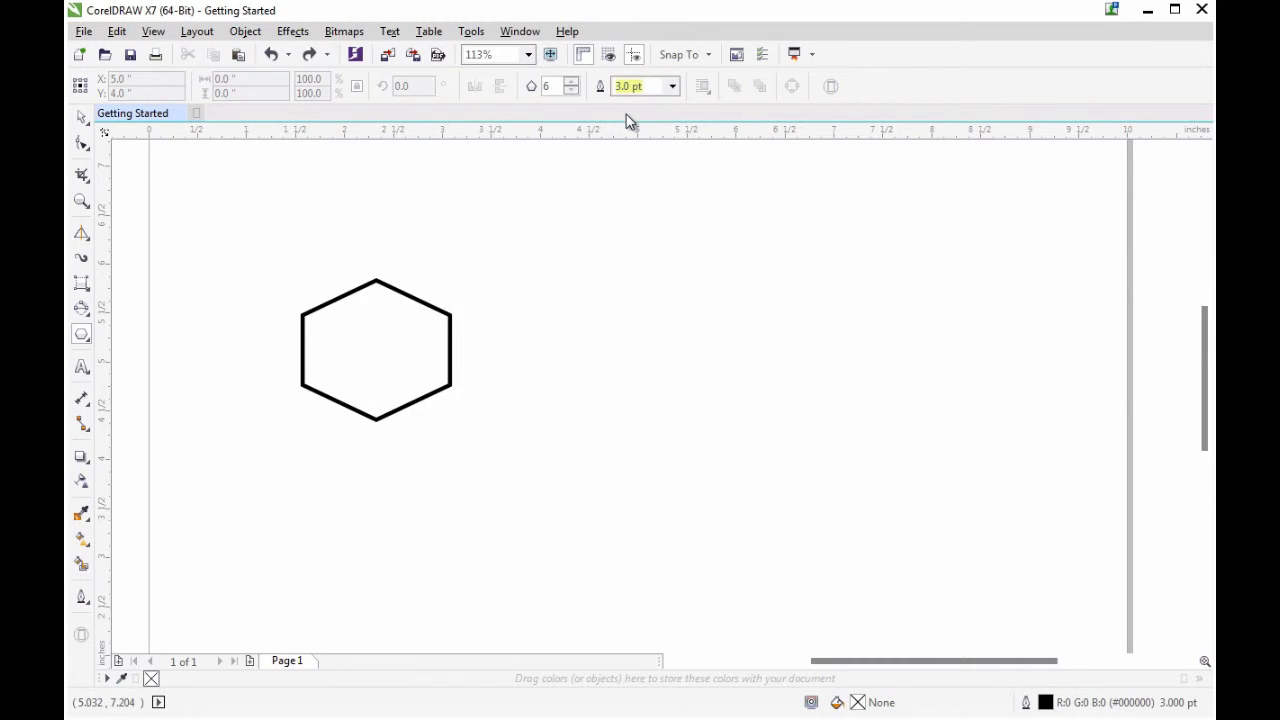
{"action": "key", "text": "ctrl+z"}
{"action": "left_click_drag", "start_coordinate": [463, 244], "coordinate": [768, 520]}
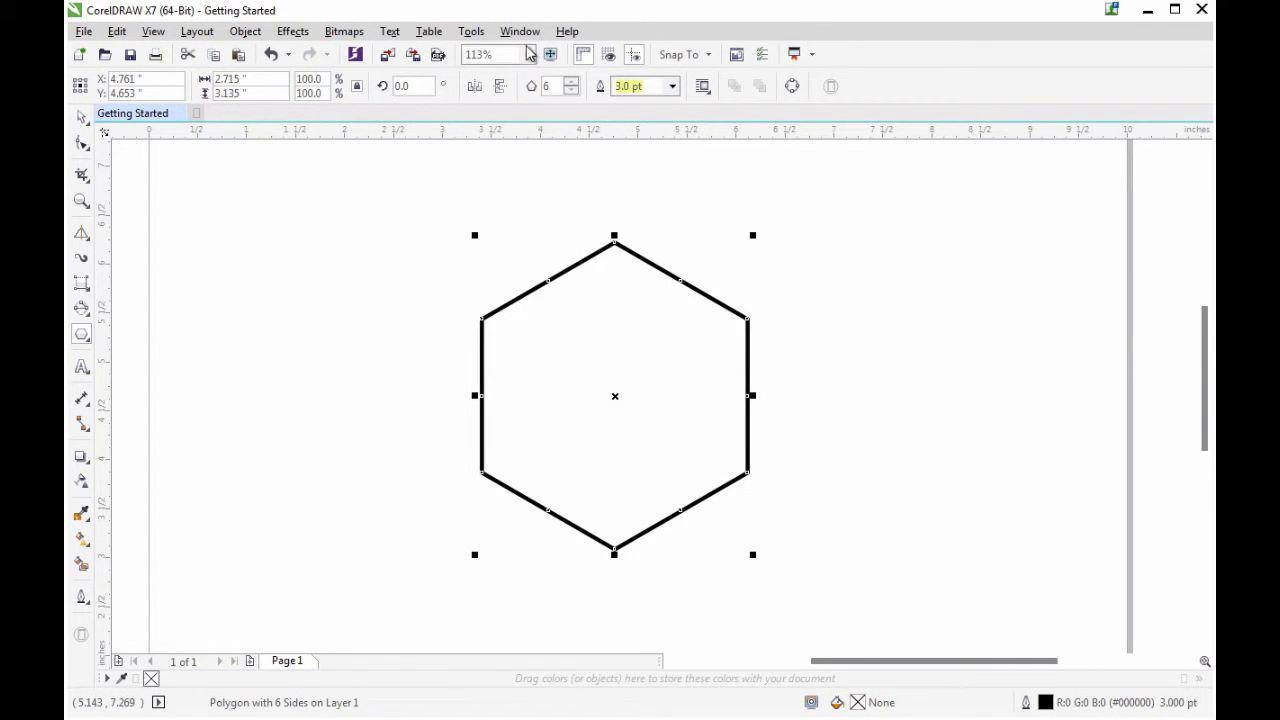
Step: Reduce the polygon to three sides, and raise its side count past seven
{"action": "left_click", "coordinate": [573, 91]}
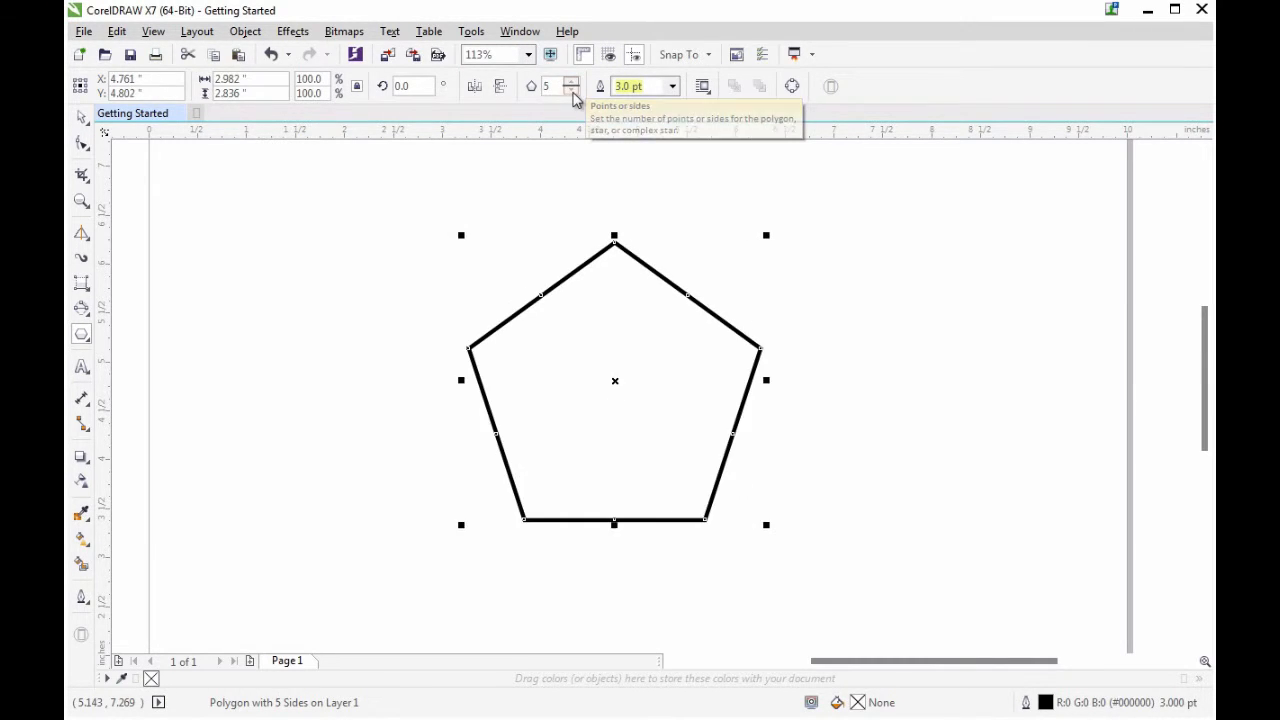
{"action": "left_click", "coordinate": [573, 91]}
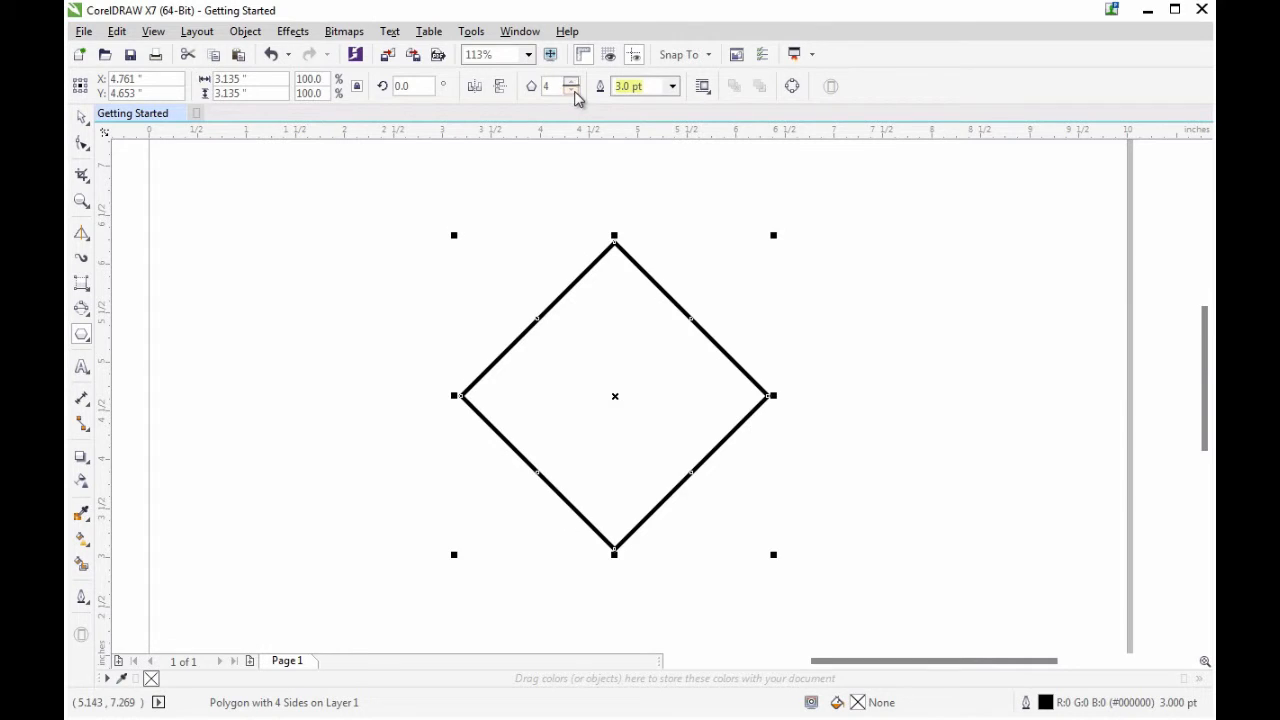
{"action": "left_click", "coordinate": [573, 91]}
{"action": "left_click", "coordinate": [576, 83]}
{"action": "left_click", "coordinate": [576, 84]}
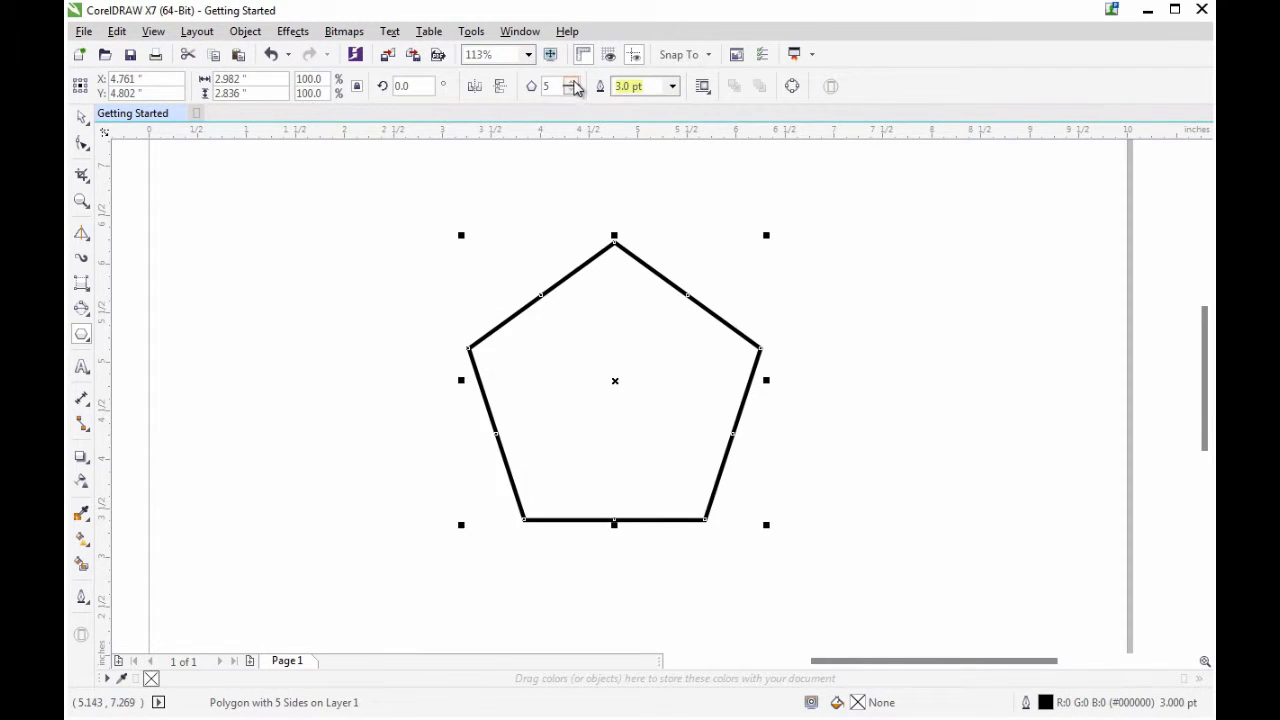
{"action": "left_click", "coordinate": [576, 83]}
{"action": "left_click", "coordinate": [576, 83]}
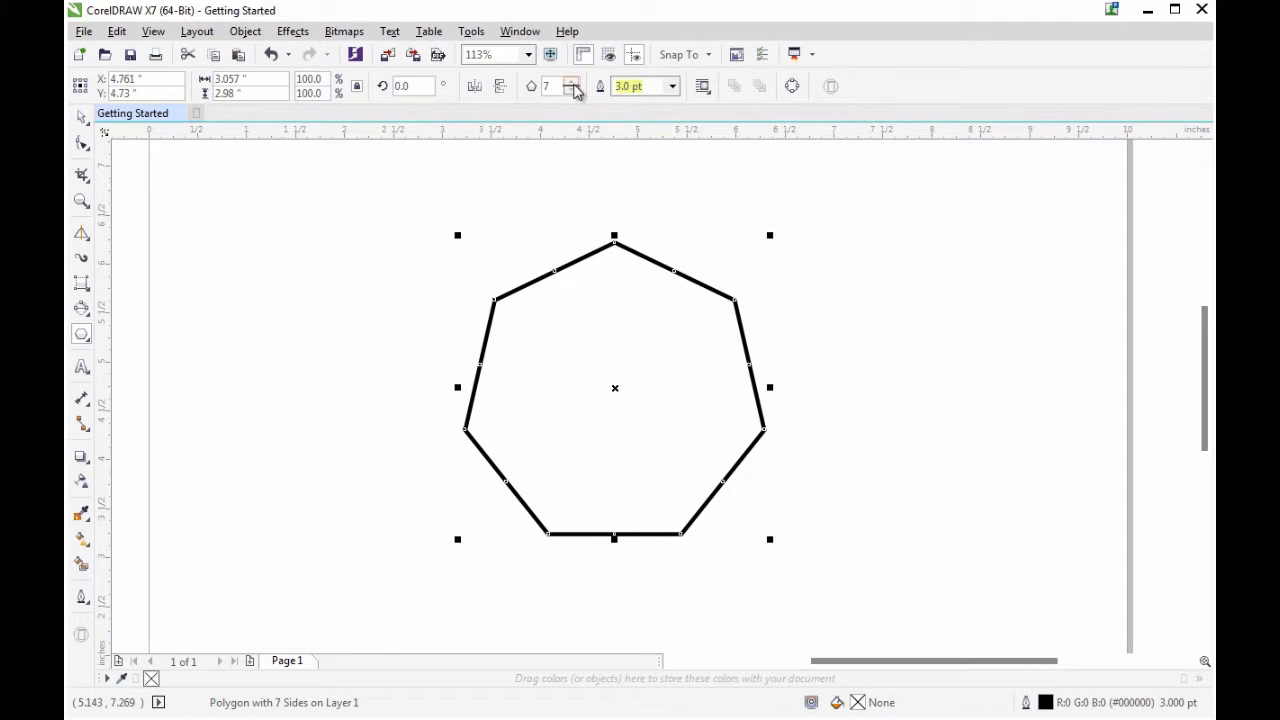
{"action": "left_click", "coordinate": [576, 83]}
{"action": "left_click", "coordinate": [576, 83]}
{"action": "left_click", "coordinate": [576, 83]}
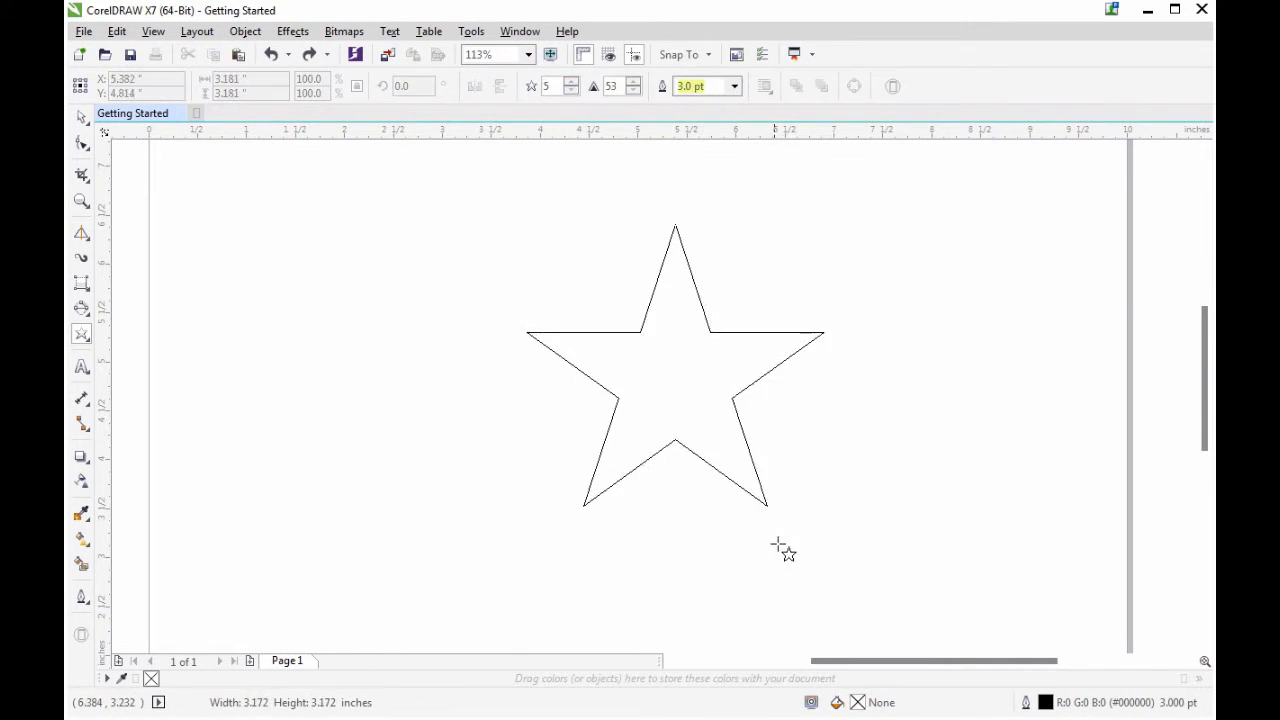
Step: Draw a five-pointed star about 3.3 by 3.2 inches, shift it up and to the left, and deselect it
{"action": "left_click_drag", "start_coordinate": [786, 549], "coordinate": [791, 463]}
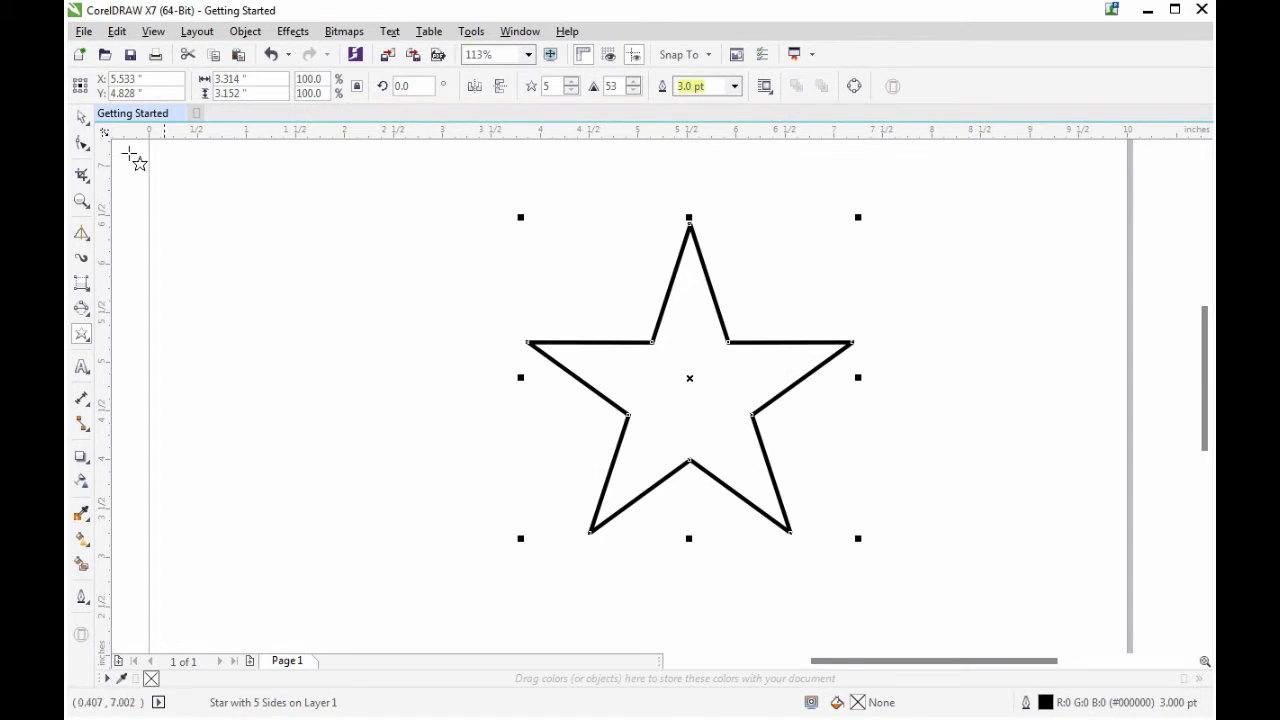
{"action": "left_click", "coordinate": [82, 116]}
{"action": "left_click_drag", "start_coordinate": [720, 433], "coordinate": [655, 414]}
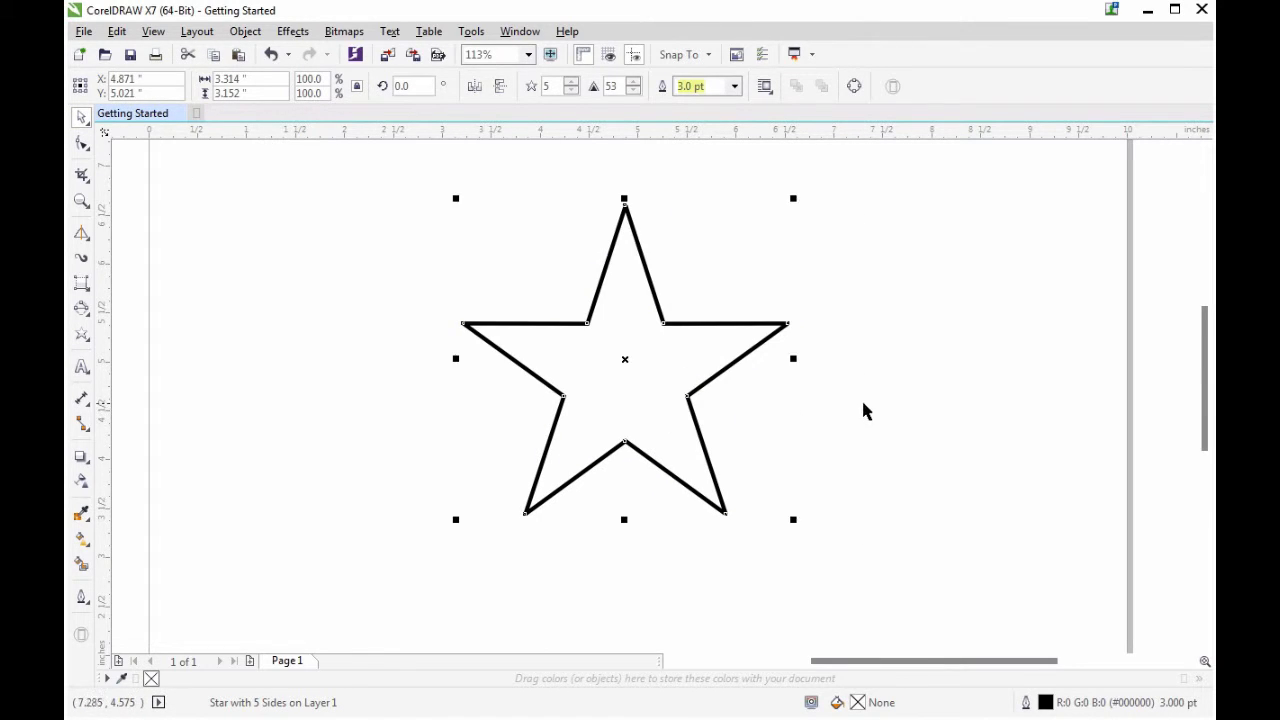
{"action": "left_click", "coordinate": [864, 410]}
Step: Select the star and increase its number of points to 22
{"action": "left_click", "coordinate": [668, 324]}
{"action": "left_click", "coordinate": [575, 84]}
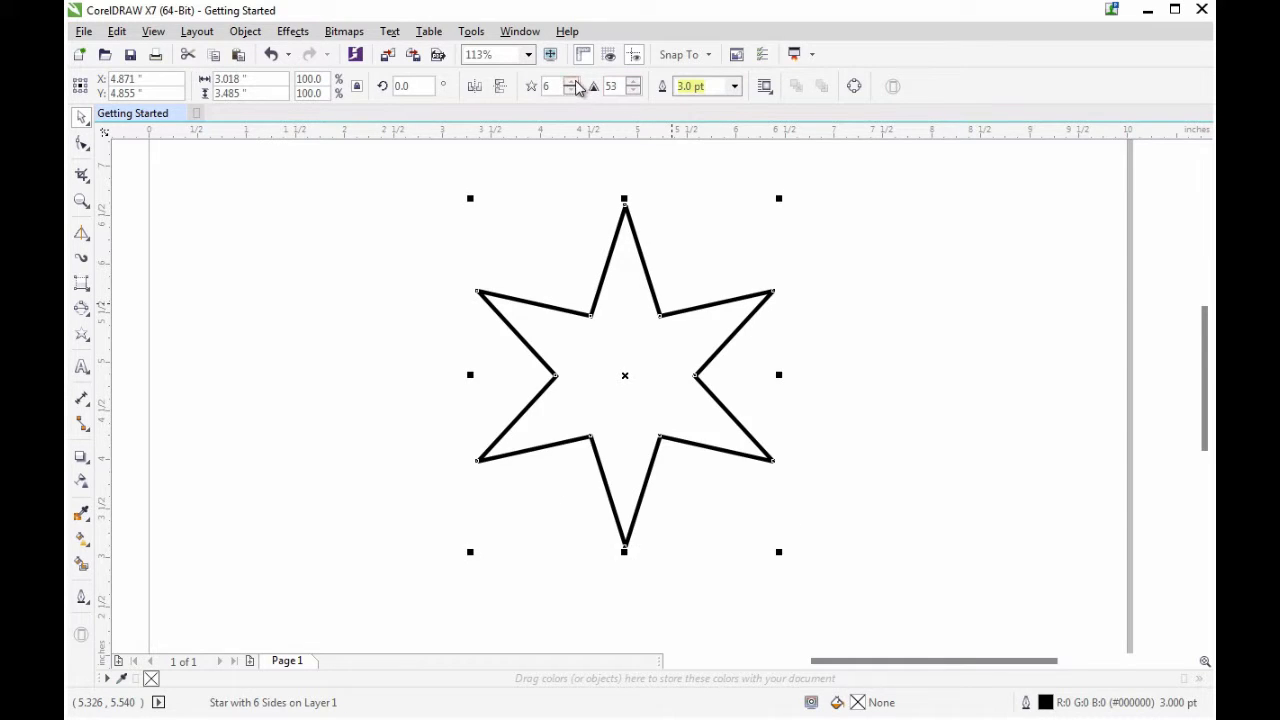
{"action": "left_click", "coordinate": [575, 83]}
{"action": "left_click", "coordinate": [575, 83]}
{"action": "left_click", "coordinate": [575, 83]}
{"action": "left_click", "coordinate": [575, 83]}
{"action": "left_click", "coordinate": [575, 83]}
{"action": "left_click", "coordinate": [575, 83]}
{"action": "left_click", "coordinate": [575, 83]}
{"action": "left_click", "coordinate": [575, 83]}
{"action": "left_click", "coordinate": [575, 83]}
{"action": "left_click", "coordinate": [575, 83]}
{"action": "left_click", "coordinate": [575, 83]}
{"action": "left_click", "coordinate": [575, 83]}
{"action": "left_click", "coordinate": [575, 83]}
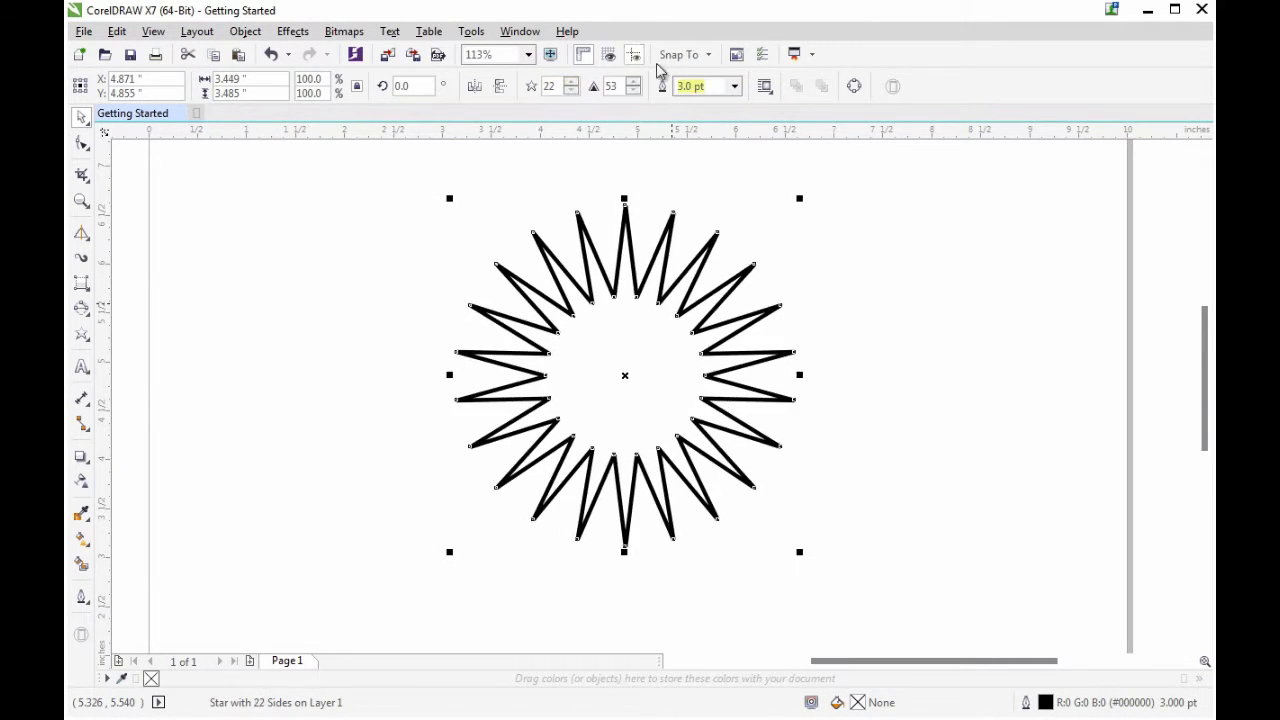
Step: Reduce the star's points to 9 and raise its sharpness to 62
{"action": "left_click", "coordinate": [575, 91]}
{"action": "left_click", "coordinate": [633, 80]}
{"action": "left_click", "coordinate": [634, 80]}
{"action": "left_click", "coordinate": [634, 80]}
{"action": "left_click", "coordinate": [634, 80]}
{"action": "left_click", "coordinate": [634, 80]}
{"action": "left_click", "coordinate": [634, 80]}
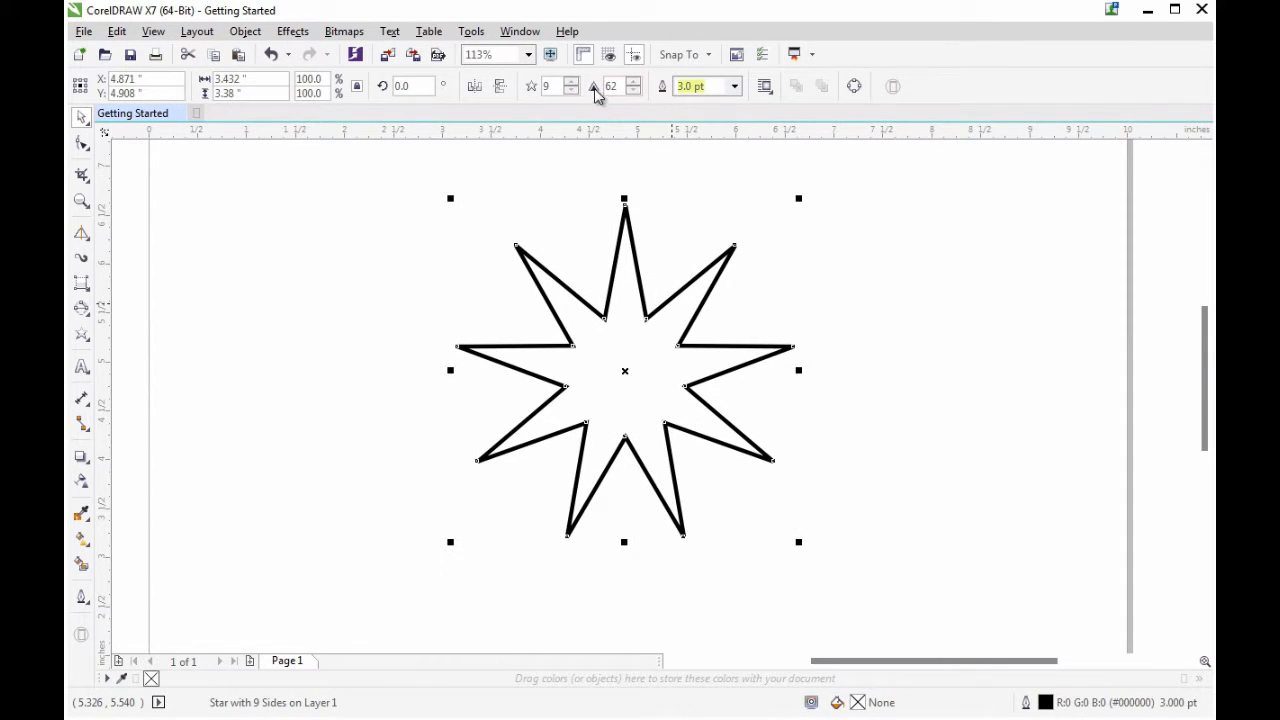
Step: Lower the star's sharpness to 19 and increase its points to 15
{"action": "left_click", "coordinate": [633, 85]}
{"action": "left_click", "coordinate": [633, 88]}
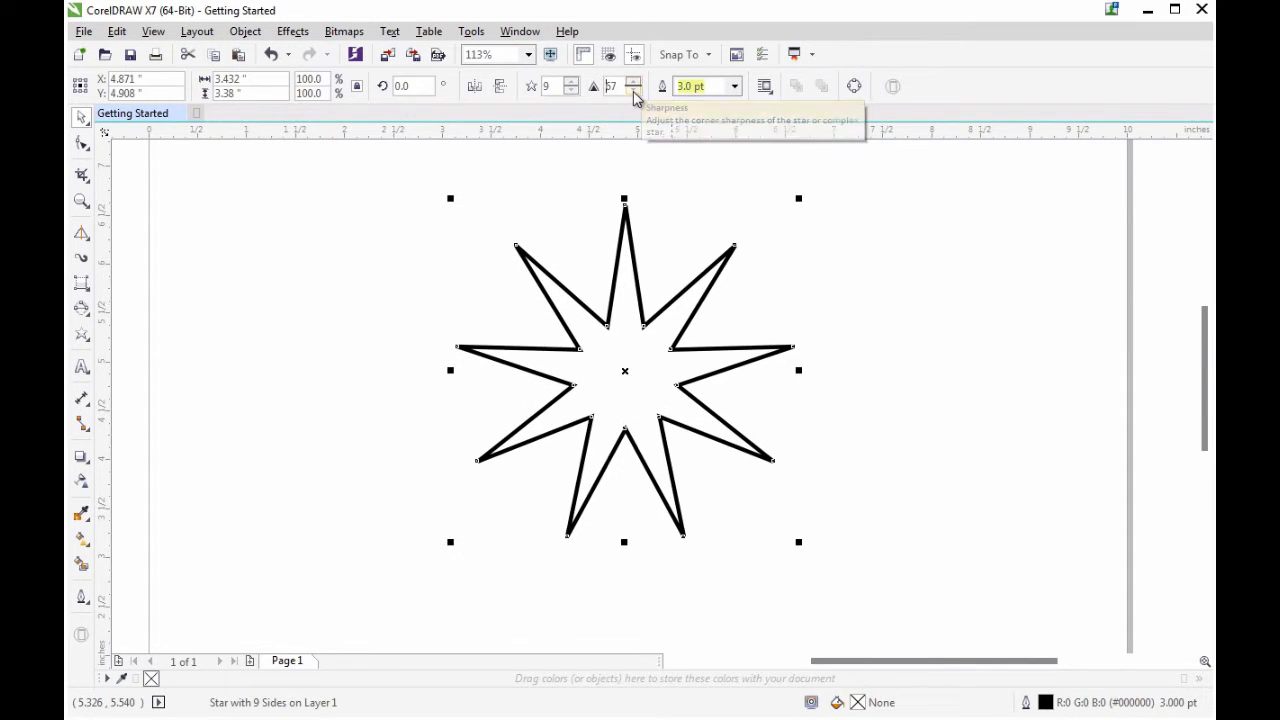
{"action": "left_click", "coordinate": [633, 91]}
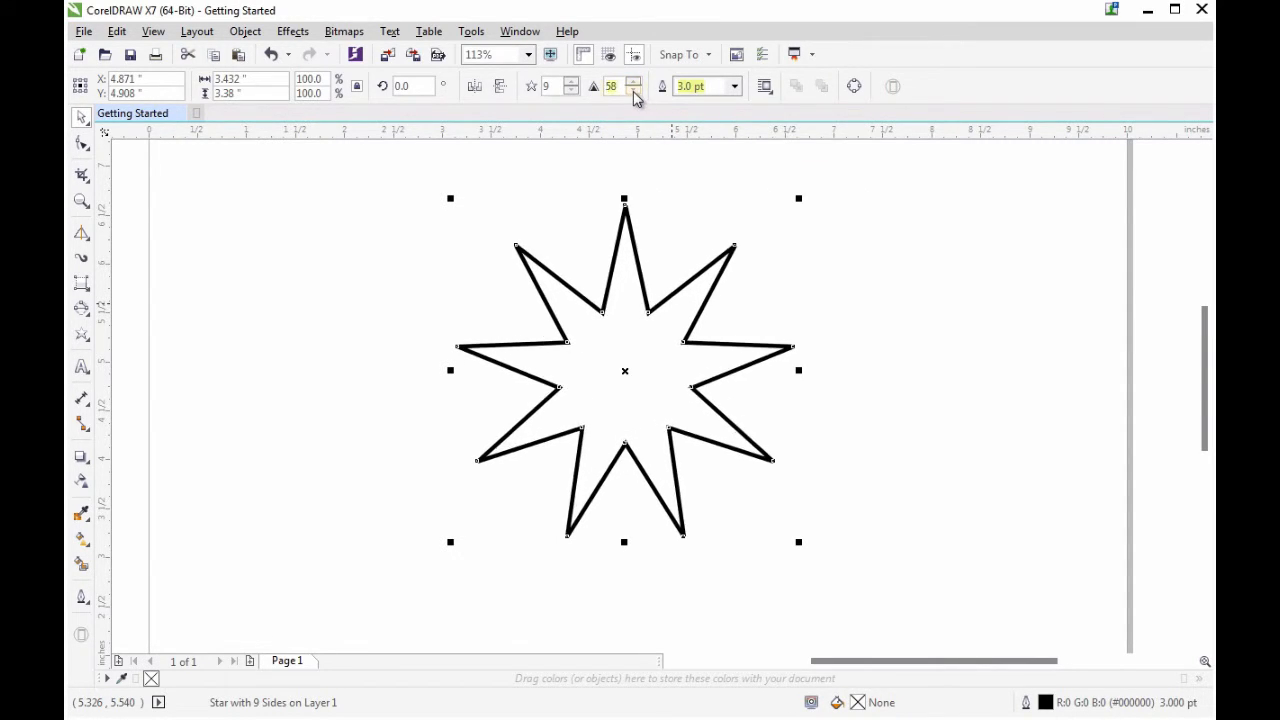
{"action": "left_click", "coordinate": [634, 90]}
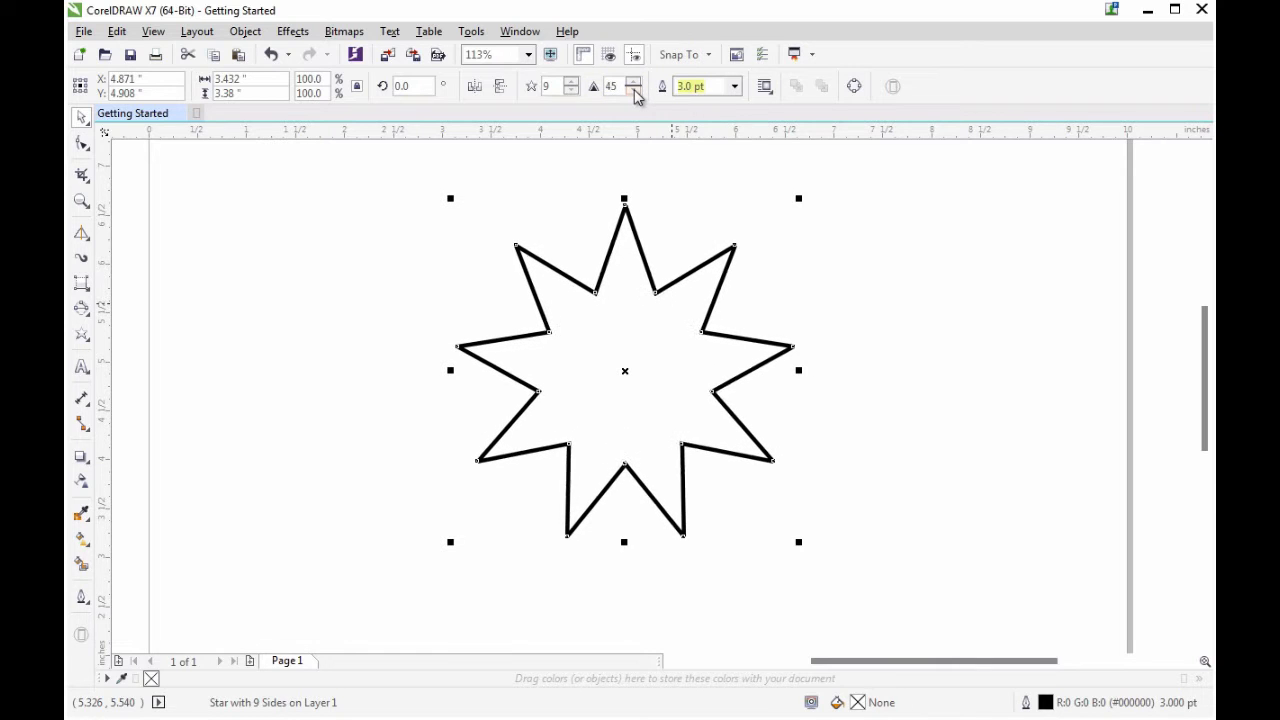
{"action": "left_click", "coordinate": [634, 90]}
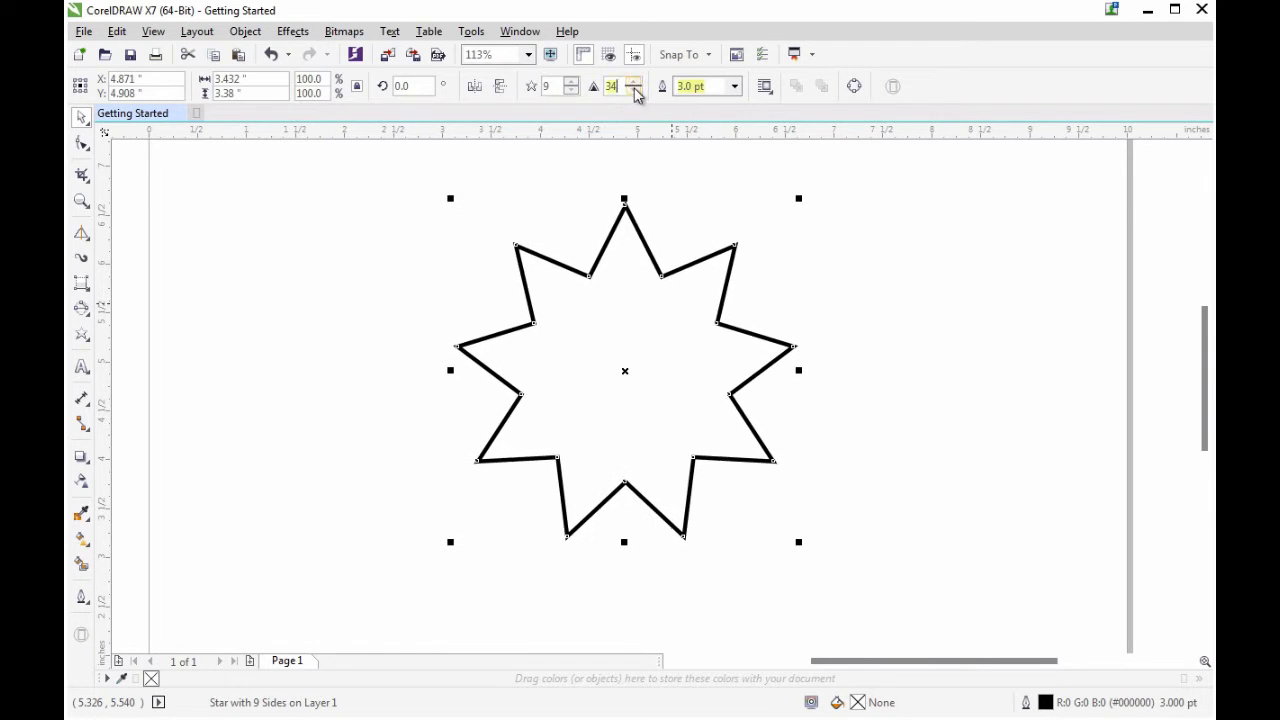
{"action": "left_click", "coordinate": [634, 90]}
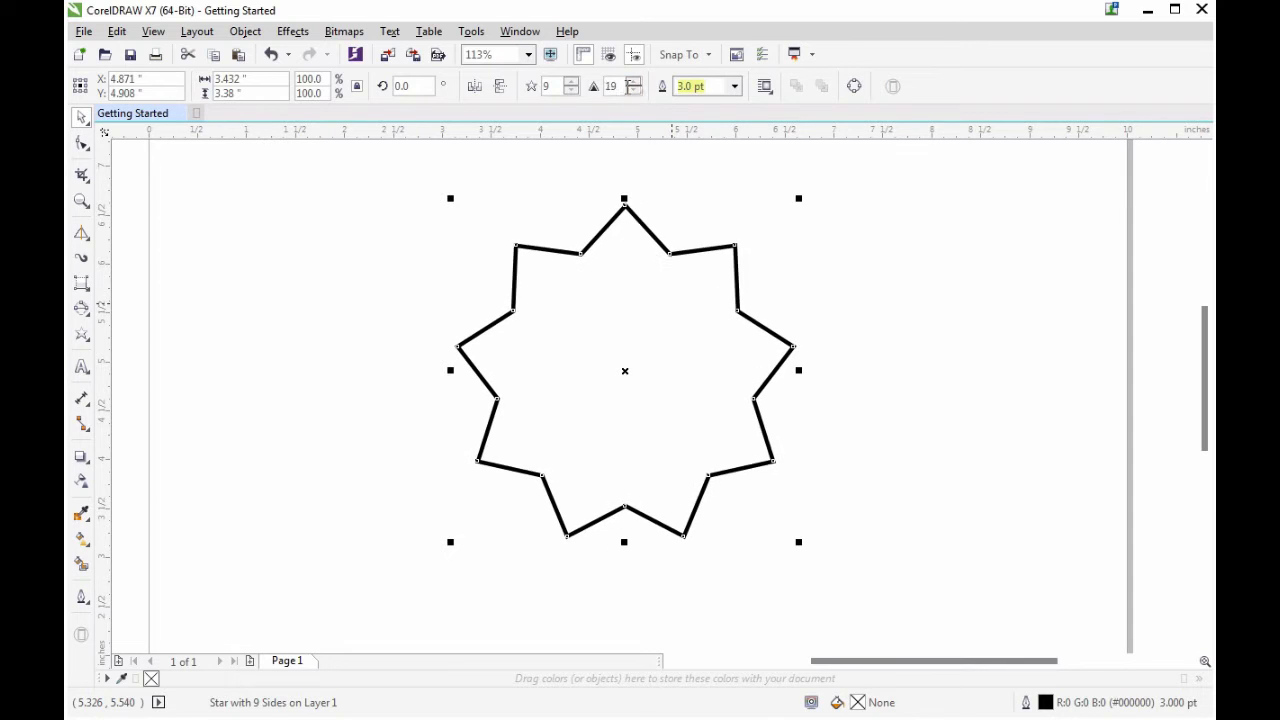
{"action": "left_click", "coordinate": [573, 84]}
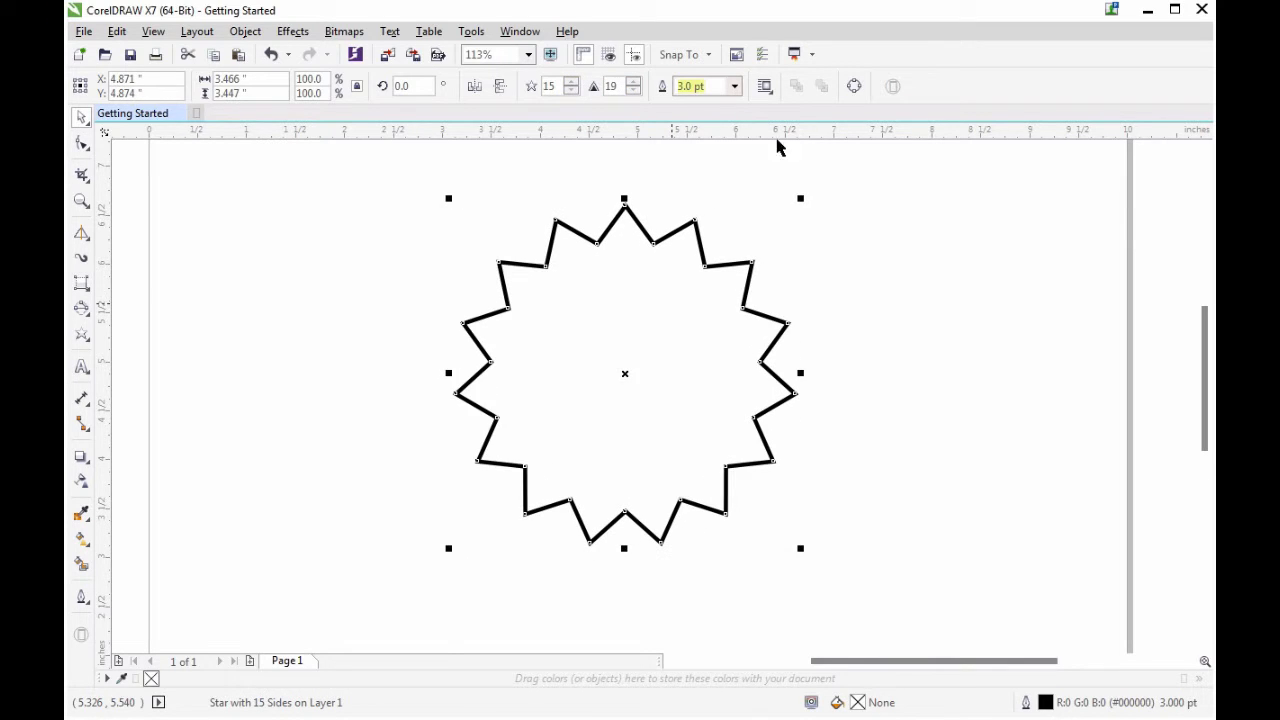
Step: Delete the star and draw a nine-pointed complex star about 3.5 inches wide in its place
{"action": "key", "text": "Delete"}
{"action": "left_click_drag", "start_coordinate": [476, 203], "coordinate": [826, 542]}
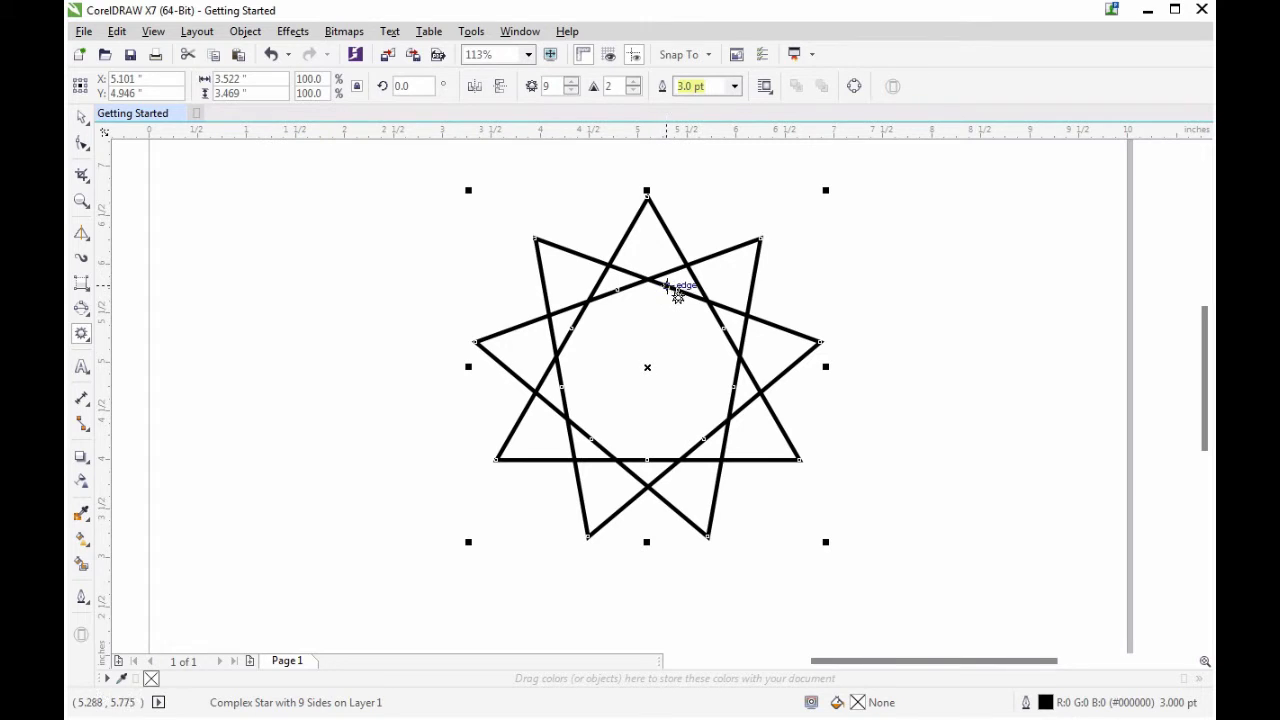
Step: Reduce the complex star to 5 points and bring it back up to 9 points
{"action": "left_click", "coordinate": [577, 91]}
{"action": "left_click", "coordinate": [577, 91]}
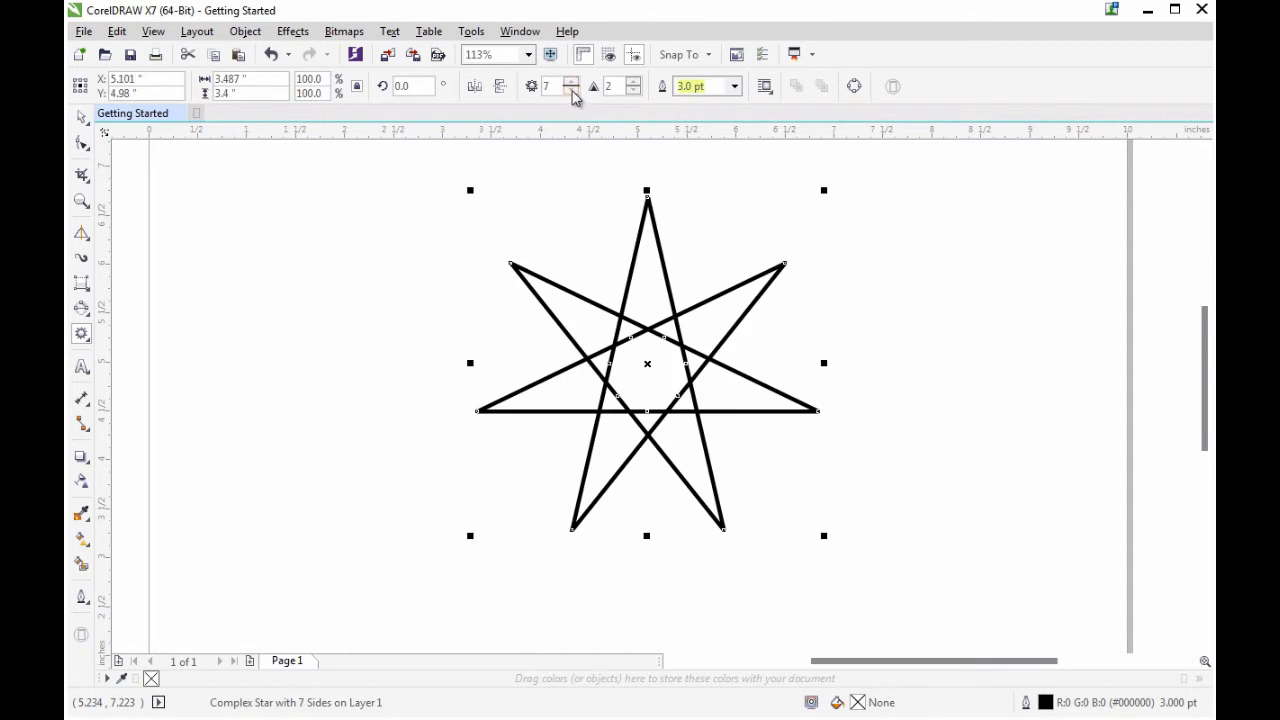
{"action": "left_click", "coordinate": [576, 92]}
{"action": "left_click", "coordinate": [576, 92]}
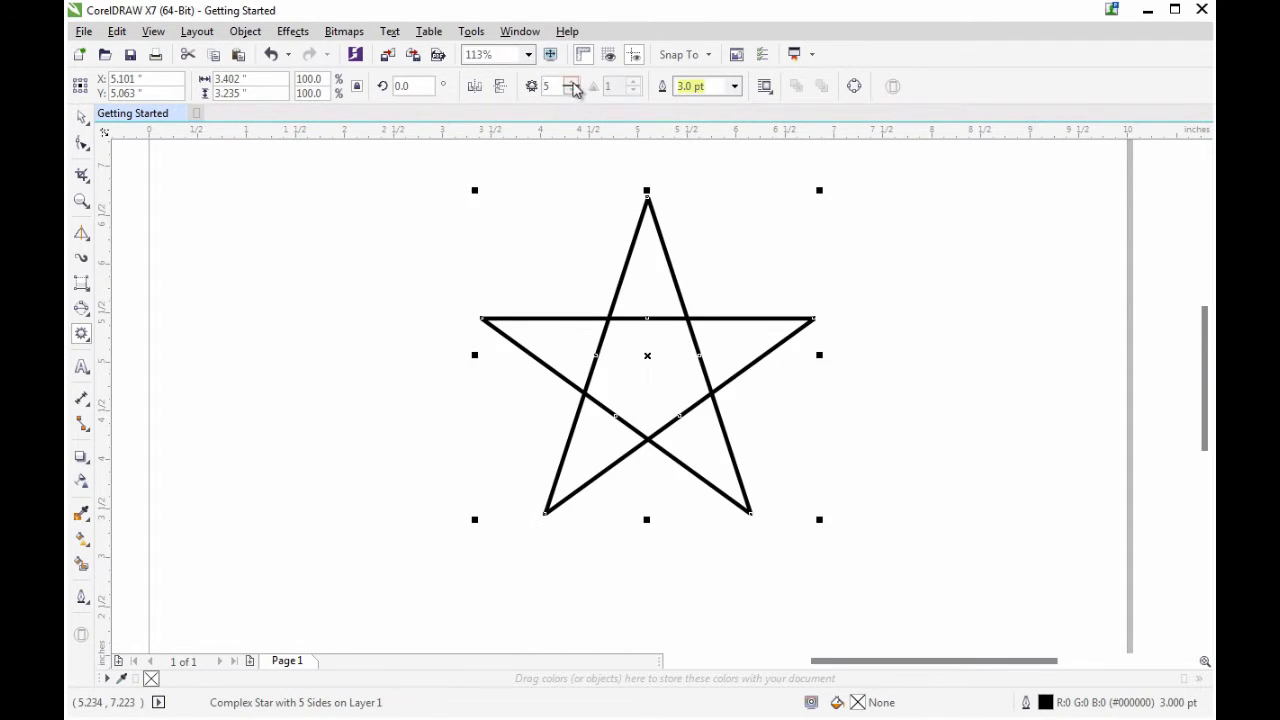
{"action": "left_click", "coordinate": [574, 84]}
{"action": "left_click", "coordinate": [574, 84]}
{"action": "left_click", "coordinate": [574, 84]}
{"action": "left_click", "coordinate": [574, 84]}
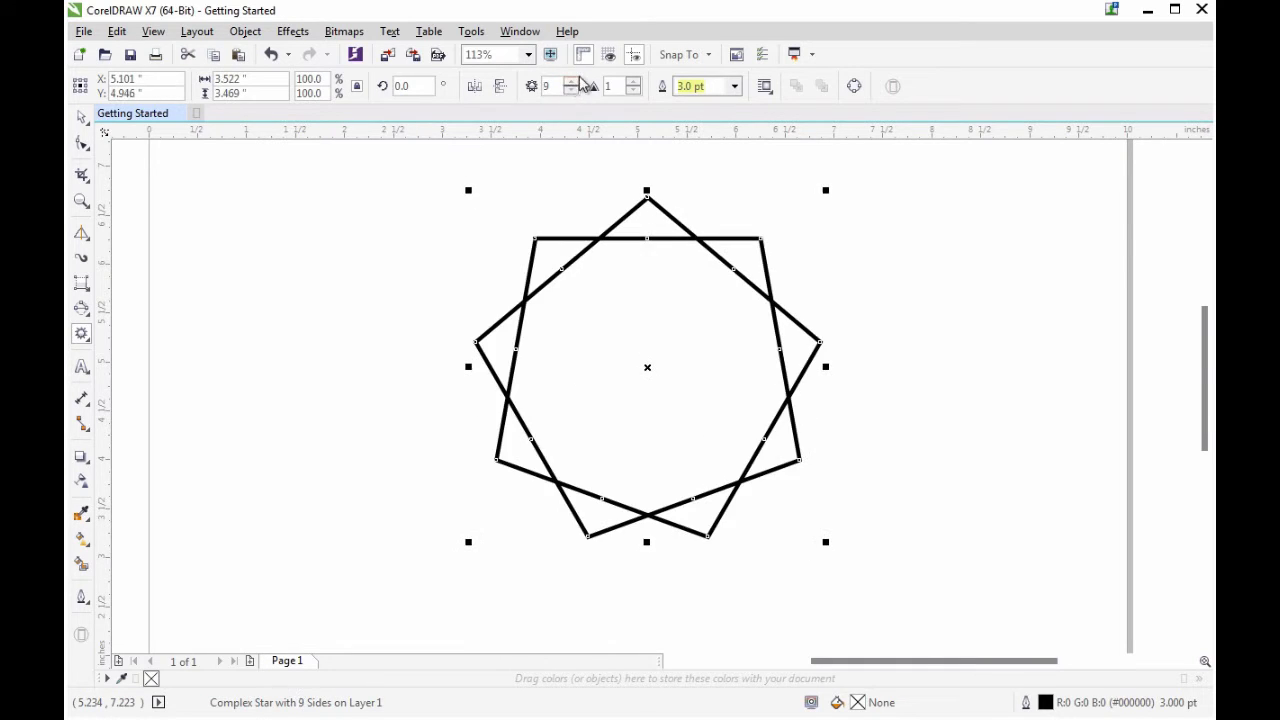
Step: Raise and lower the nine-pointed complex star's sharpness to compare how its lines overlap
{"action": "left_click", "coordinate": [634, 82]}
{"action": "left_click", "coordinate": [634, 82]}
{"action": "left_click", "coordinate": [634, 91]}
{"action": "left_click", "coordinate": [634, 91]}
Step: Increase the complex star to 14 points and set its sharpness to 5
{"action": "left_click", "coordinate": [574, 82]}
{"action": "left_click", "coordinate": [574, 82]}
{"action": "left_click", "coordinate": [574, 82]}
{"action": "left_click", "coordinate": [574, 82]}
{"action": "left_click", "coordinate": [574, 82]}
{"action": "left_click", "coordinate": [634, 82]}
{"action": "left_click", "coordinate": [634, 82]}
{"action": "left_click", "coordinate": [634, 82]}
{"action": "left_click", "coordinate": [634, 82]}
{"action": "left_click", "coordinate": [634, 82]}
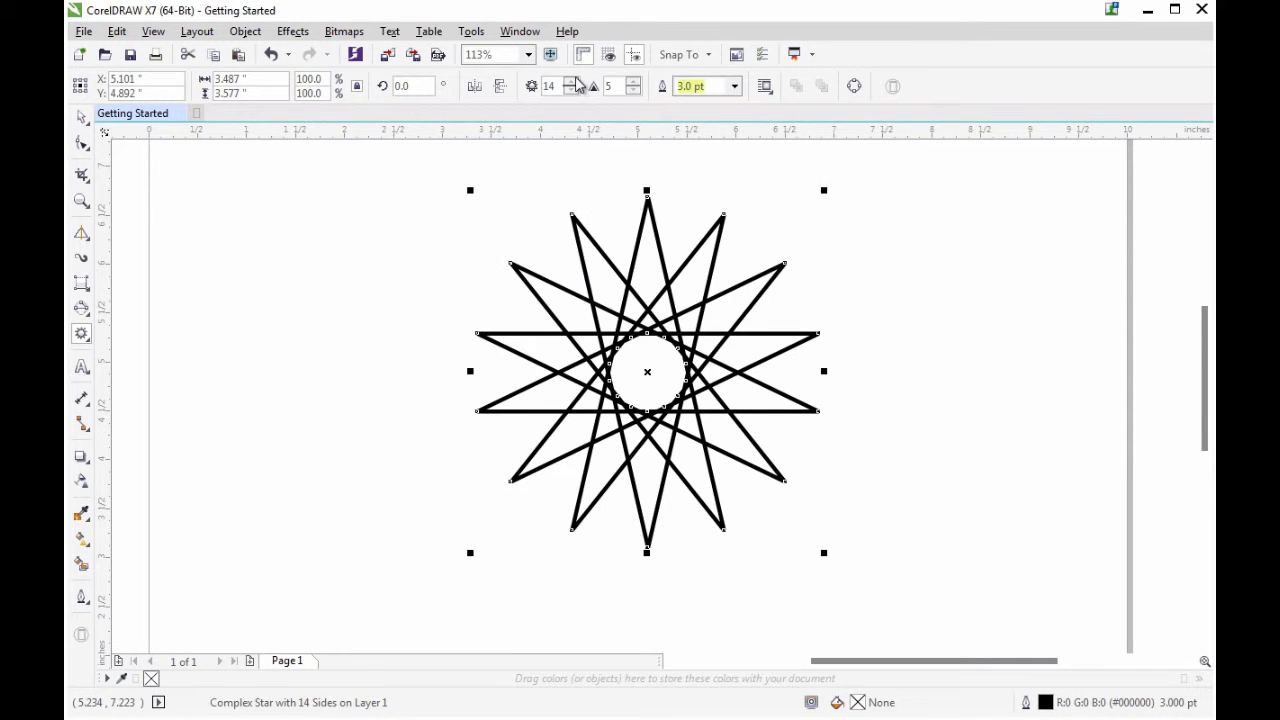
Step: Increase the complex star to 22 points and set its sharpness to 7
{"action": "left_click", "coordinate": [634, 91]}
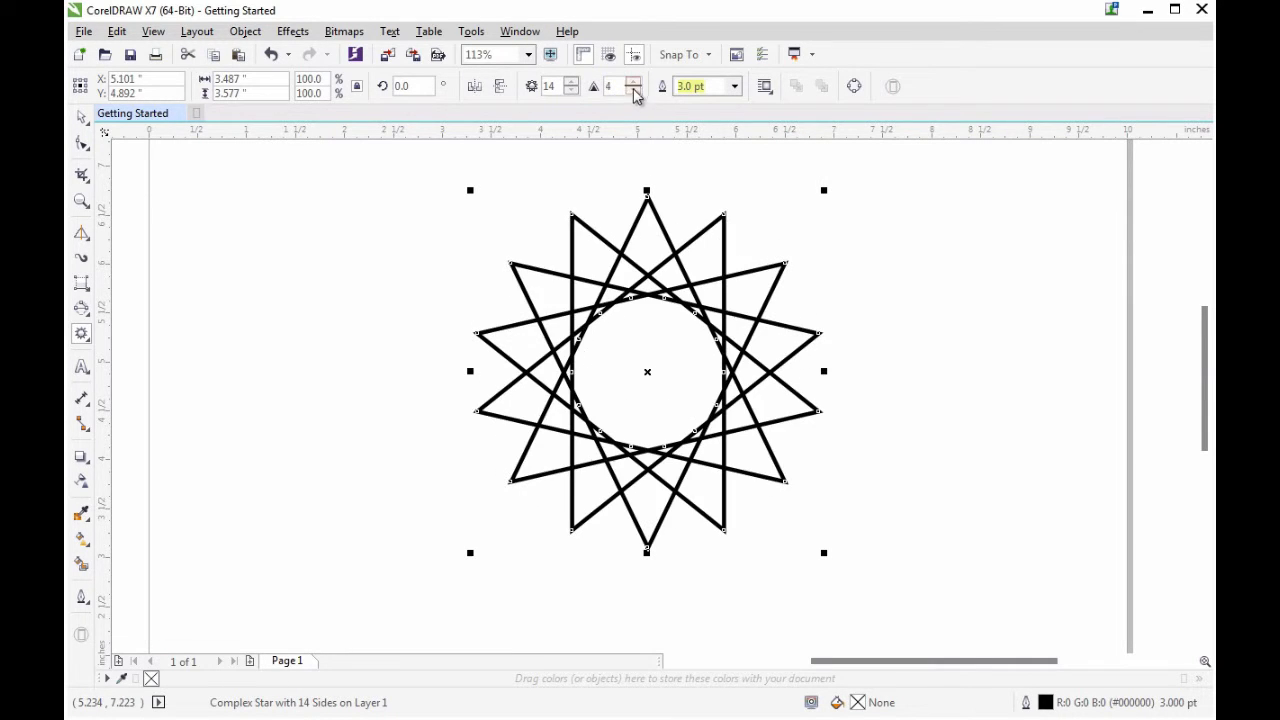
{"action": "left_click", "coordinate": [573, 81]}
{"action": "left_click", "coordinate": [575, 82]}
{"action": "left_click", "coordinate": [575, 82]}
{"action": "left_click", "coordinate": [575, 82]}
{"action": "left_click", "coordinate": [634, 83]}
{"action": "left_click", "coordinate": [635, 84]}
{"action": "left_click", "coordinate": [635, 84]}
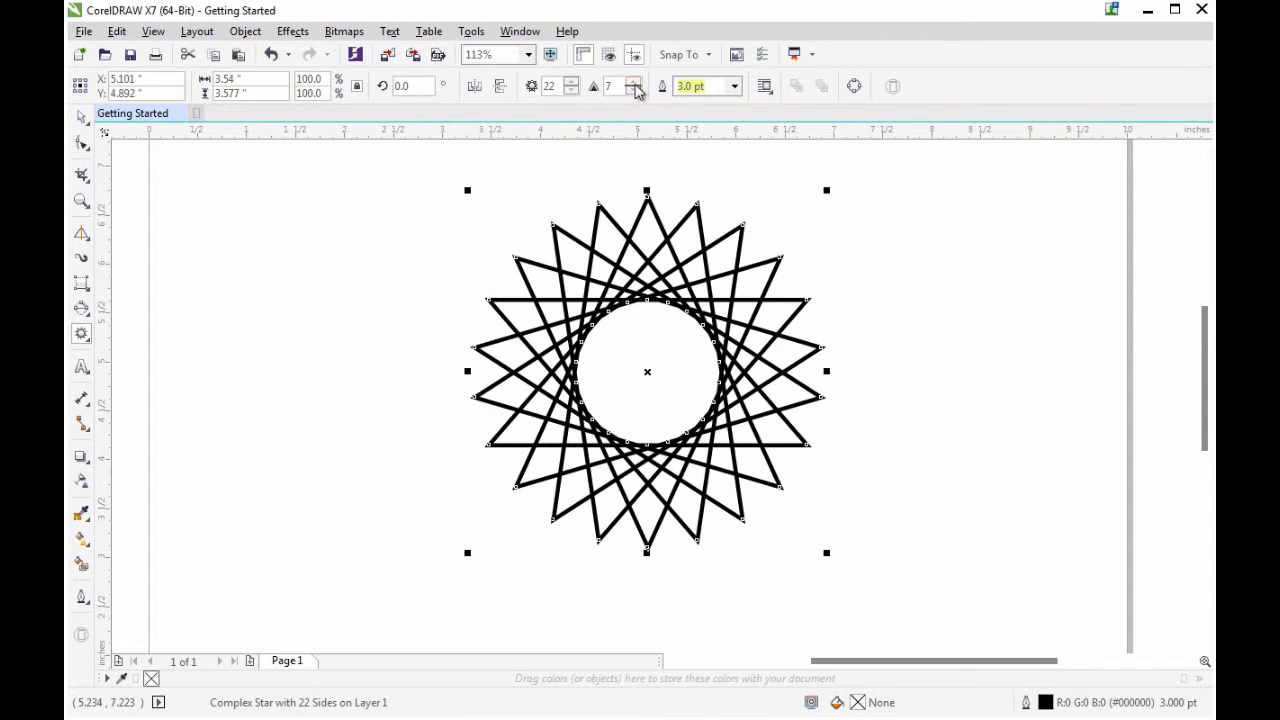
Step: Set the complex star to 25 points with a sharpness of 9 and deselect it
{"action": "left_click", "coordinate": [575, 84]}
{"action": "left_click", "coordinate": [575, 84]}
{"action": "left_click", "coordinate": [575, 84]}
{"action": "left_click", "coordinate": [634, 84]}
{"action": "left_click", "coordinate": [634, 83]}
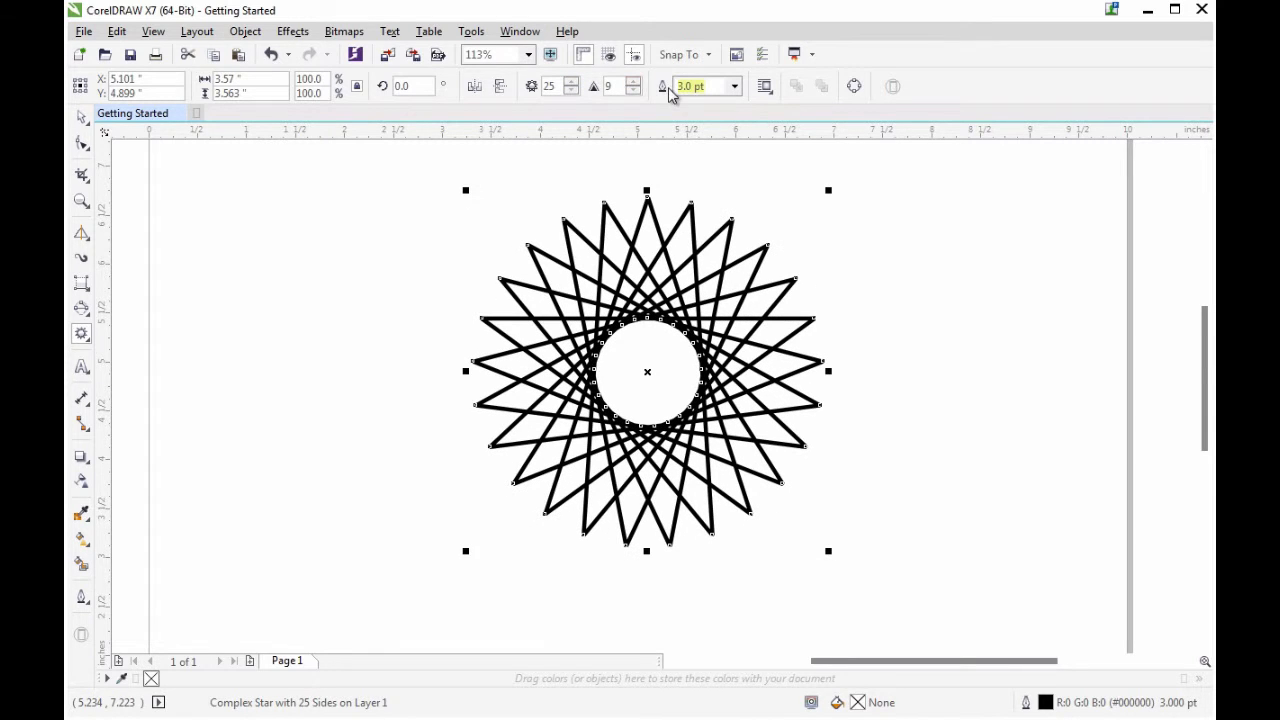
{"action": "left_click", "coordinate": [82, 117]}
{"action": "left_click", "coordinate": [915, 452]}
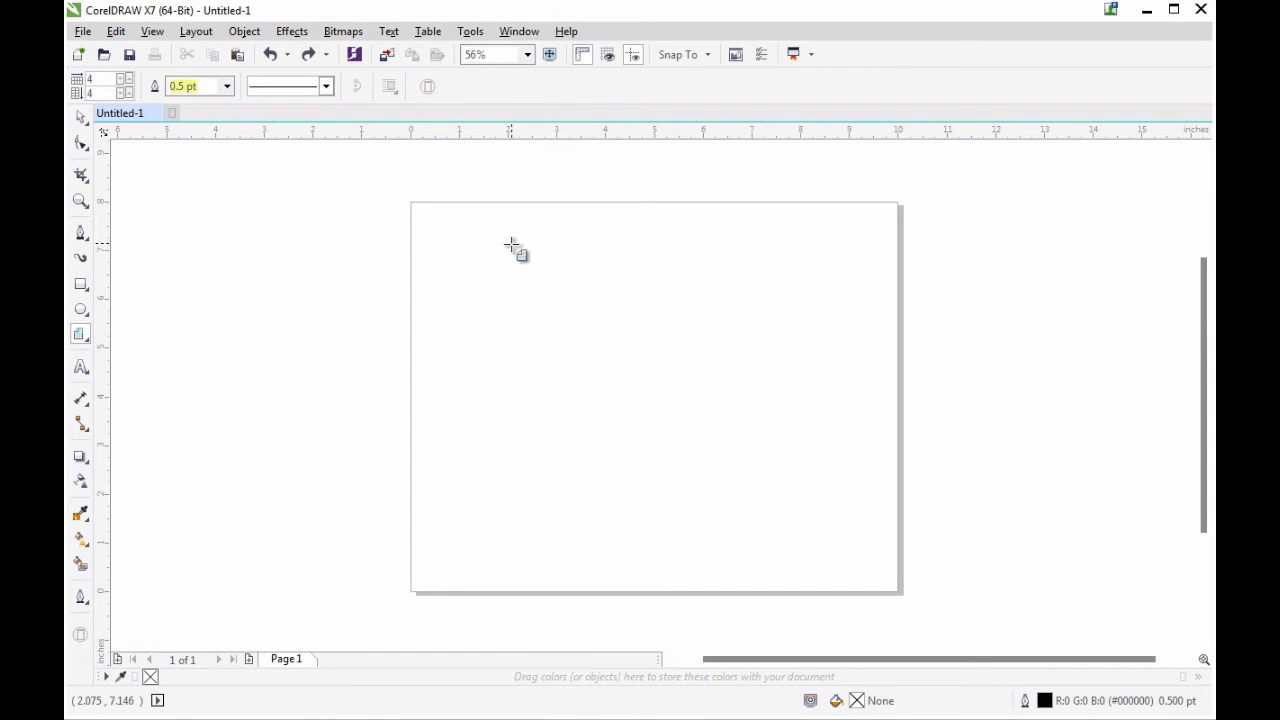
Step: Draw a 4 by 4 graph paper grid about 5.8 inches square and set its outline width to 1.5 pt
{"action": "left_click_drag", "start_coordinate": [511, 243], "coordinate": [796, 527]}
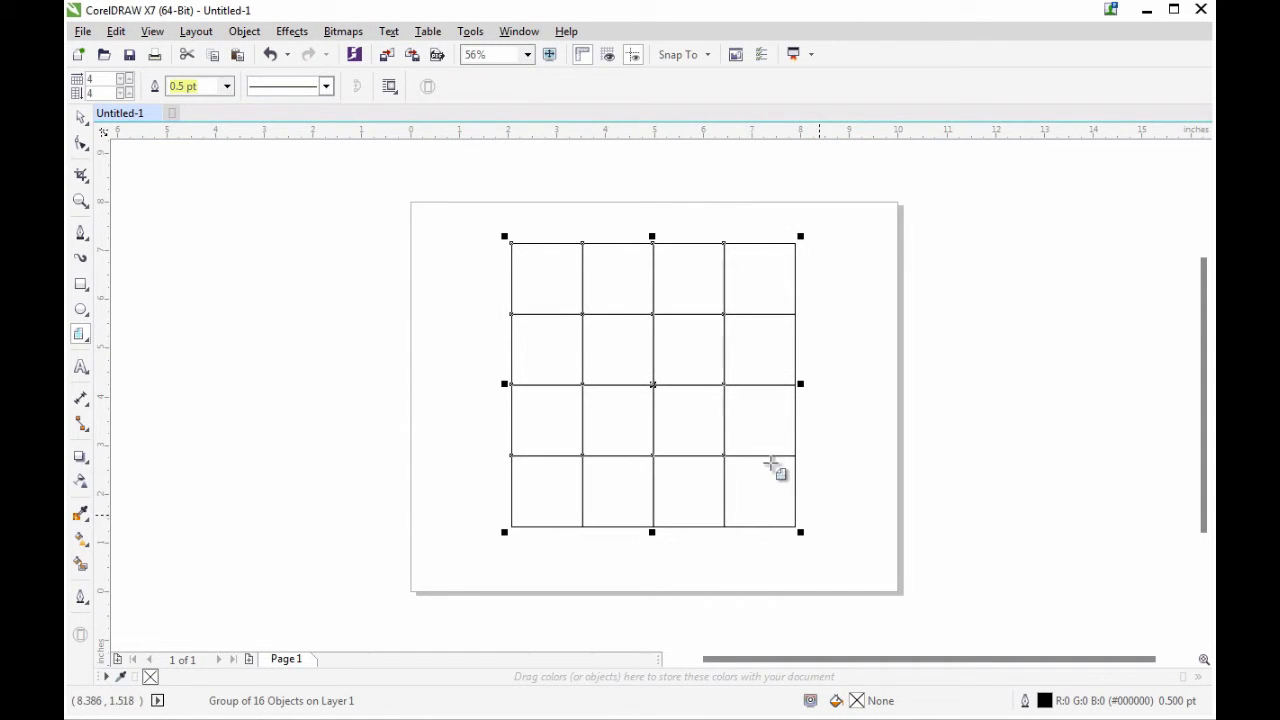
{"action": "left_click", "coordinate": [228, 87]}
{"action": "left_click", "coordinate": [195, 170]}
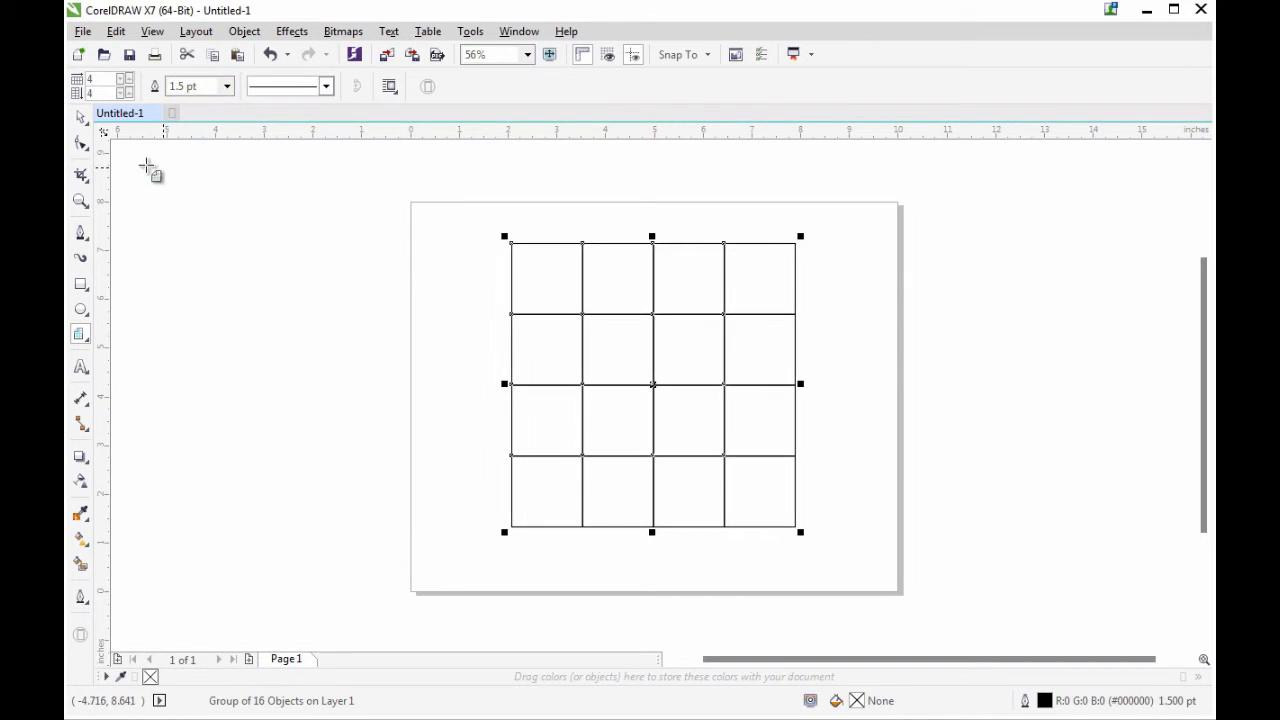
Step: Ungroup the 4 by 4 graph paper grid into separate squares and deselect them
{"action": "left_click", "coordinate": [81, 118]}
{"action": "left_click", "coordinate": [232, 224]}
{"action": "left_click", "coordinate": [585, 386]}
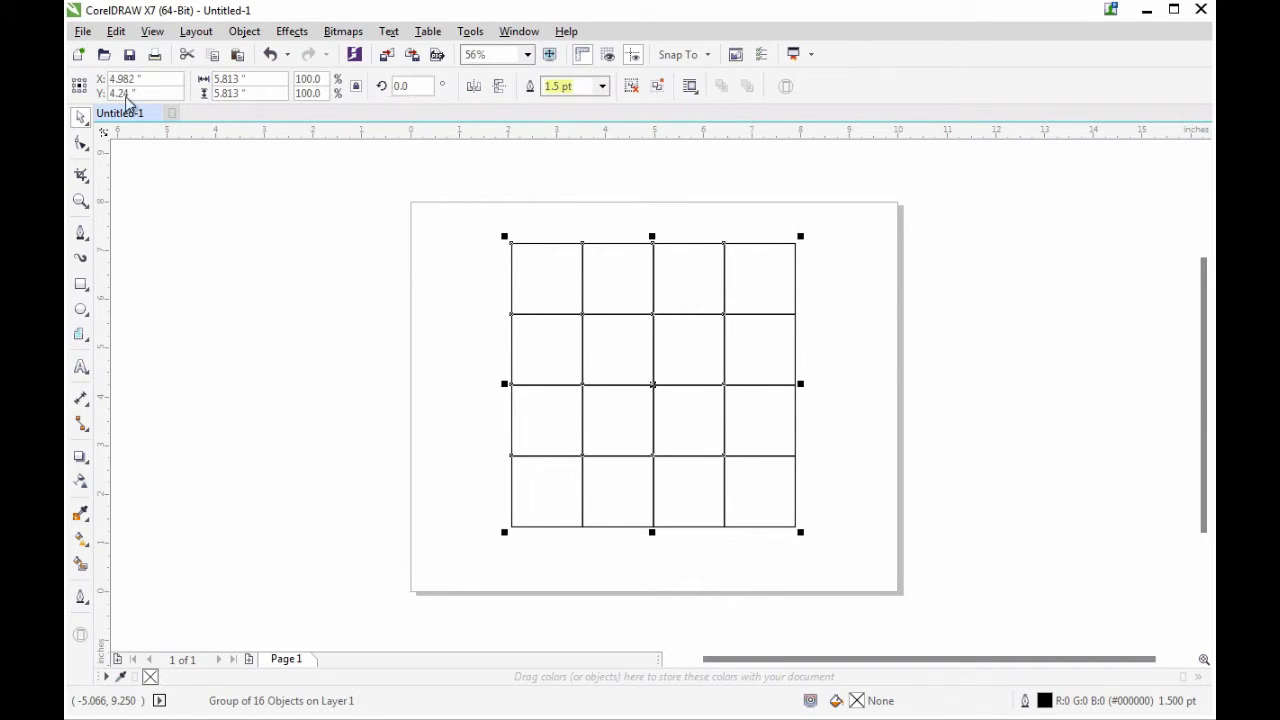
{"action": "left_click", "coordinate": [574, 358]}
{"action": "left_click", "coordinate": [606, 380]}
{"action": "left_click", "coordinate": [606, 377]}
{"action": "left_click", "coordinate": [661, 385]}
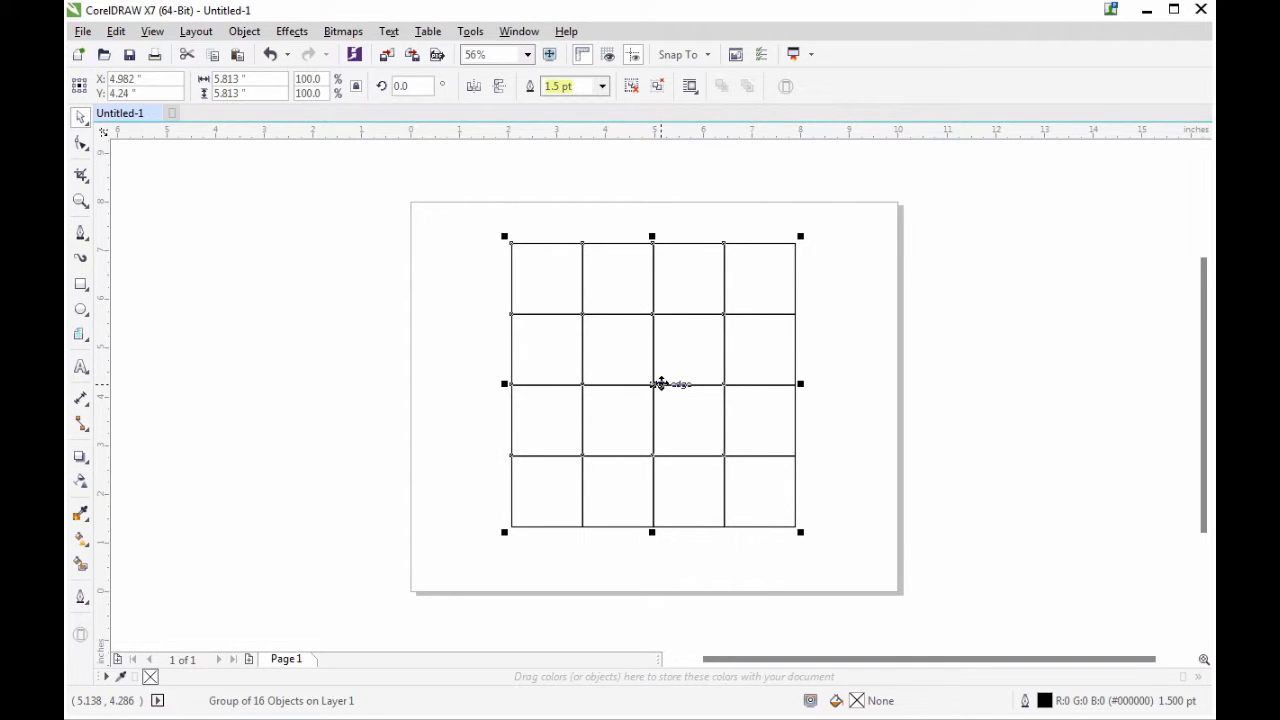
{"action": "key", "text": "ctrl+u"}
{"action": "left_click", "coordinate": [857, 317]}
Step: Move the four squares of the grid's left column one by one to the left side of the page
{"action": "left_click_drag", "start_coordinate": [528, 296], "coordinate": [432, 284]}
{"action": "left_click_drag", "start_coordinate": [534, 367], "coordinate": [441, 371]}
{"action": "left_click_drag", "start_coordinate": [509, 418], "coordinate": [425, 432]}
{"action": "left_click_drag", "start_coordinate": [529, 500], "coordinate": [447, 531]}
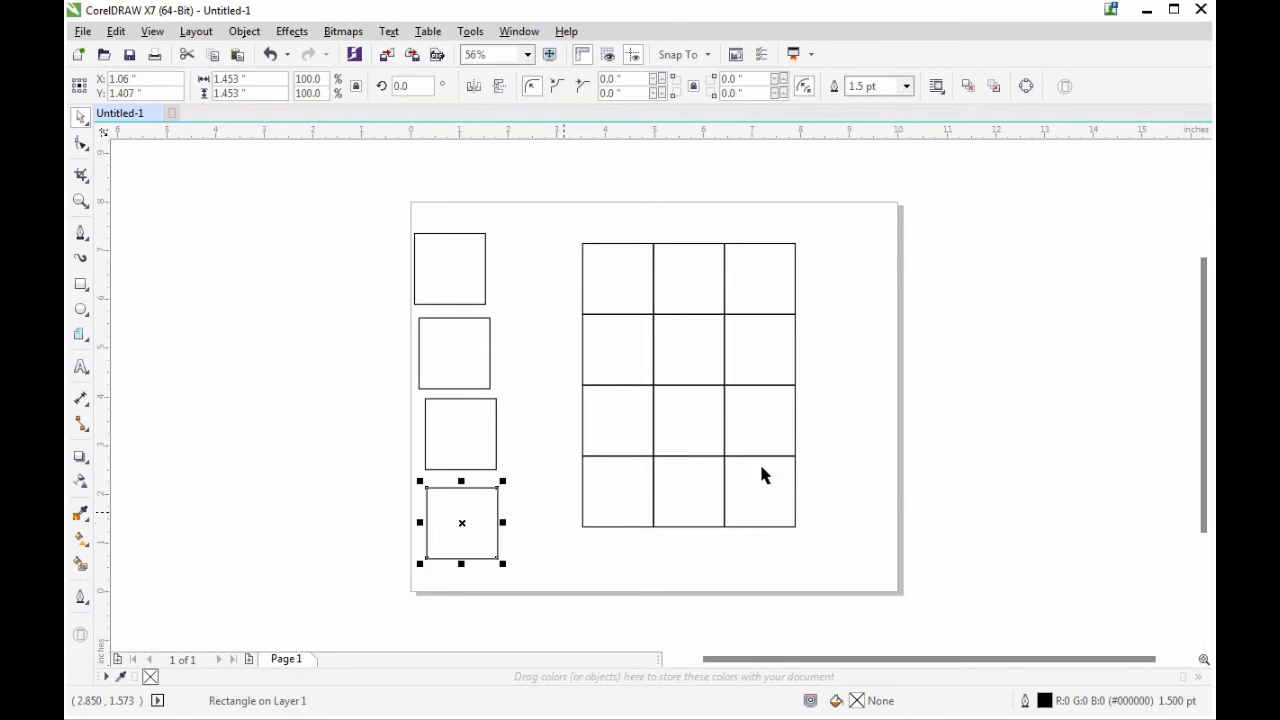
Step: Undo the four square moves and the ungrouping of the grid
{"action": "key", "text": "ctrl+z"}
{"action": "key", "text": "ctrl+z"}
{"action": "key", "text": "ctrl+z"}
{"action": "key", "text": "ctrl+z"}
{"action": "key", "text": "ctrl+z"}
Step: Delete the whole 4 by 4 grid from the page
{"action": "left_click", "coordinate": [921, 428]}
{"action": "left_click", "coordinate": [708, 411]}
{"action": "key", "text": "Delete"}
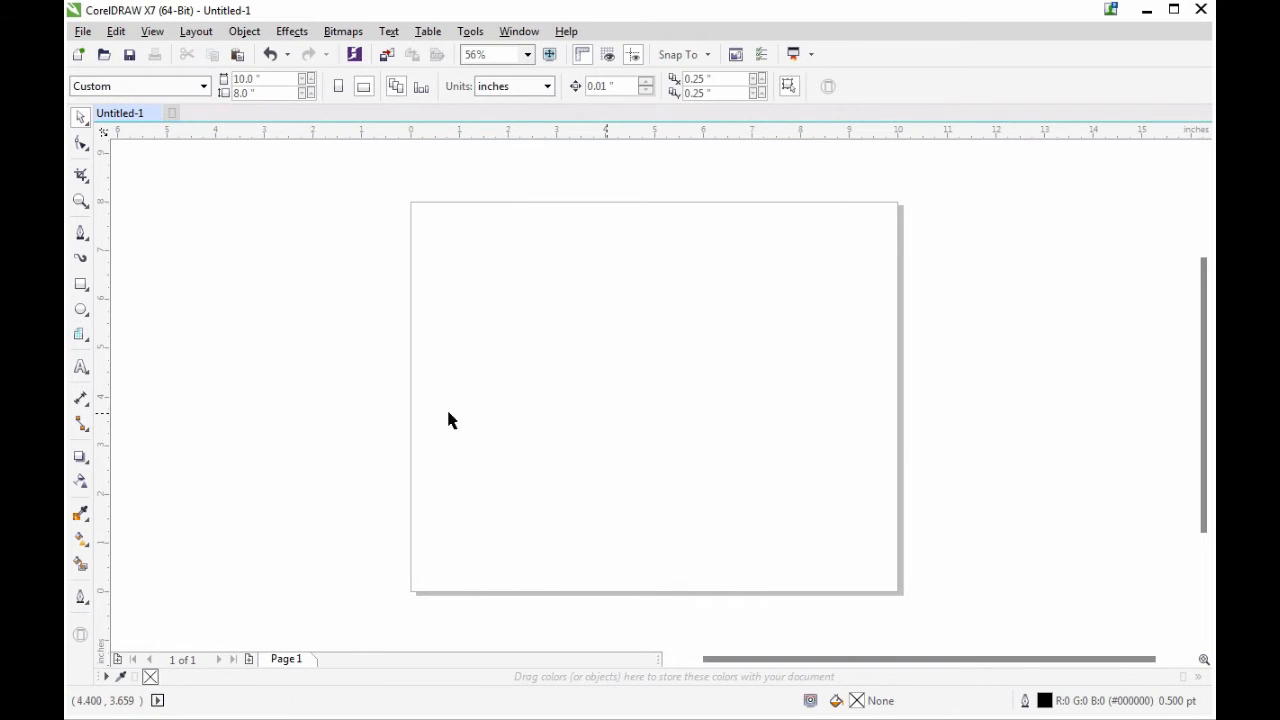
Step: Draw a graph paper grid of 6 columns and 3 rows, about 5.6 by 6.6 inches, on the page
{"action": "left_click", "coordinate": [81, 334]}
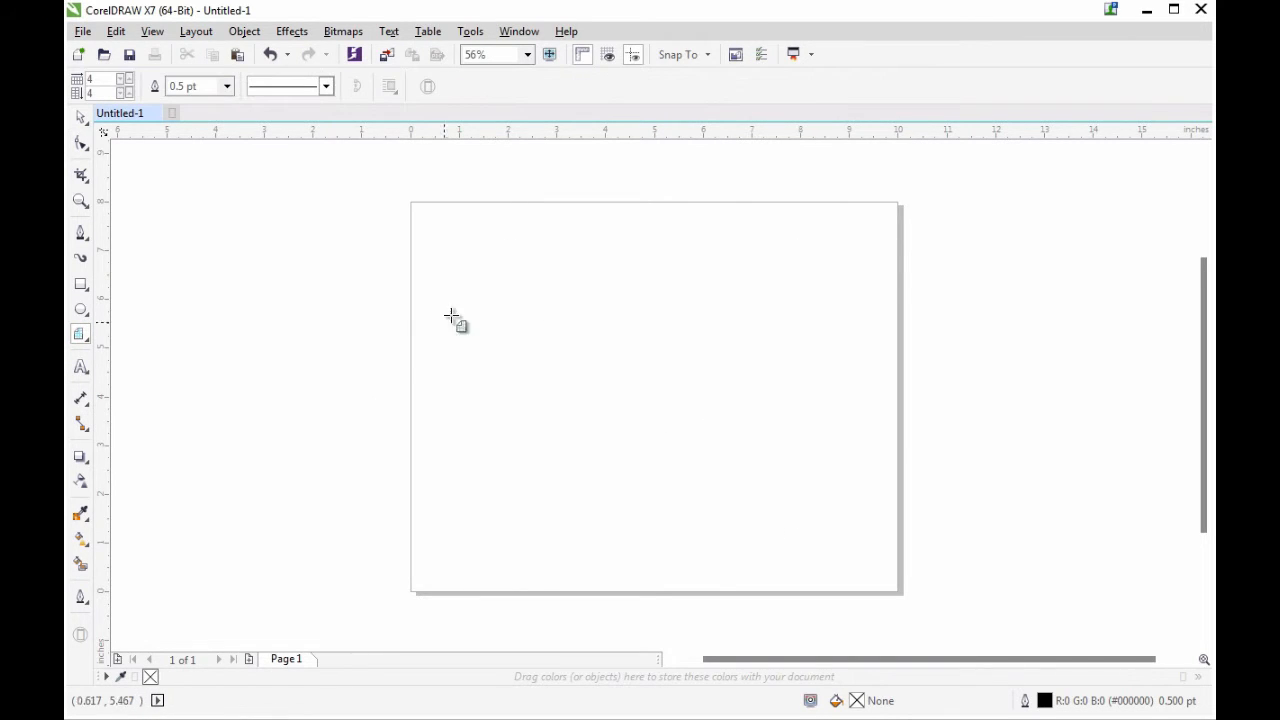
{"action": "left_click", "coordinate": [127, 78]}
{"action": "left_click", "coordinate": [123, 96]}
{"action": "left_click_drag", "start_coordinate": [531, 237], "coordinate": [803, 556]}
Step: Move the 6 by 3 grid toward the page's left side and narrow it to about 5.1 inches wide
{"action": "key", "text": "space"}
{"action": "left_click_drag", "start_coordinate": [666, 410], "coordinate": [576, 397]}
{"action": "left_click_drag", "start_coordinate": [716, 395], "coordinate": [694, 395]}
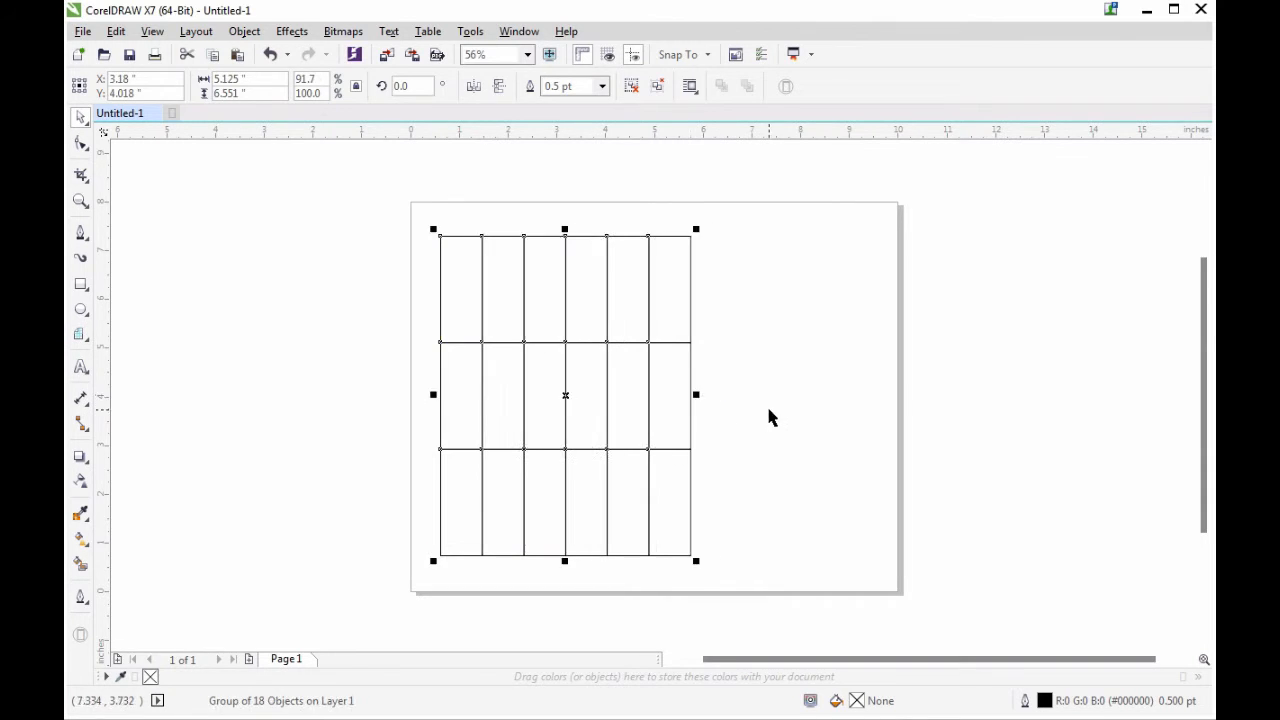
{"action": "left_click", "coordinate": [770, 416]}
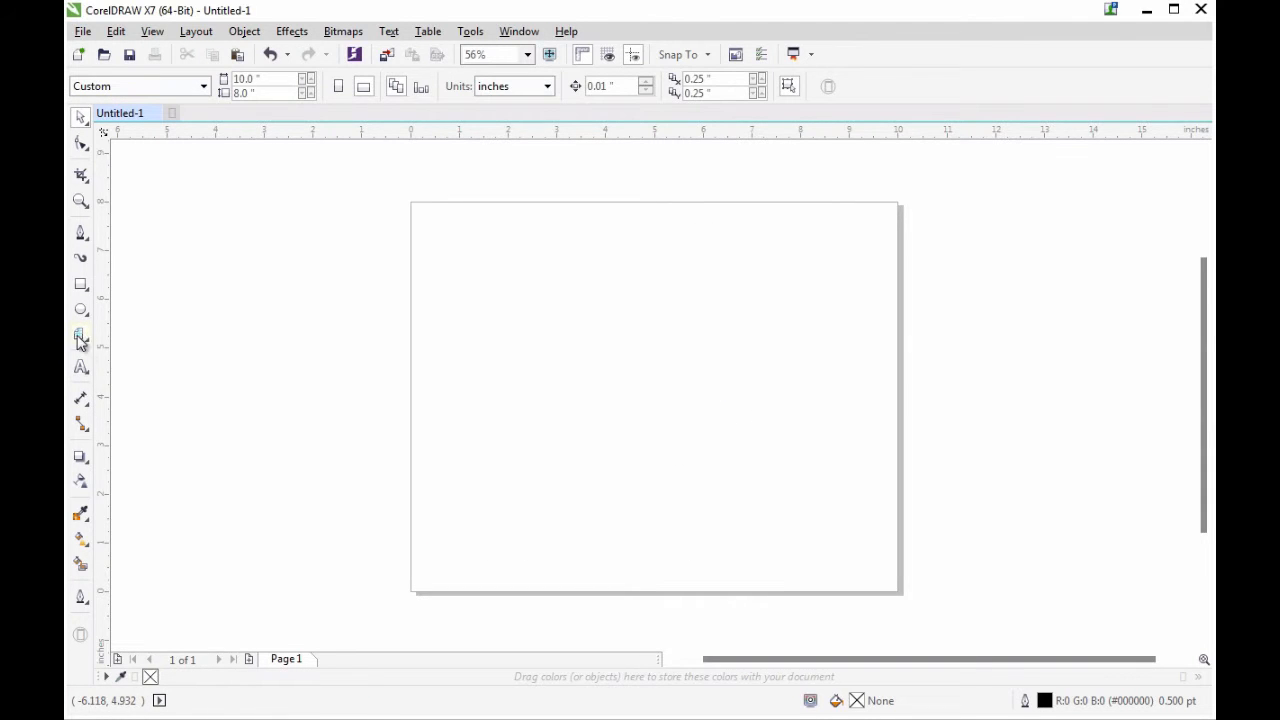
Step: Draw a dotted grid of 6 columns and 7 rows across most of the page, trying a 4 pt outline before picking a thinner width
{"action": "left_click", "coordinate": [80, 337]}
{"action": "left_click_drag", "start_coordinate": [421, 210], "coordinate": [879, 571]}
{"action": "left_click", "coordinate": [227, 86]}
{"action": "left_click", "coordinate": [194, 163]}
{"action": "left_click", "coordinate": [227, 86]}
{"action": "left_click", "coordinate": [198, 214]}
{"action": "left_click", "coordinate": [227, 86]}
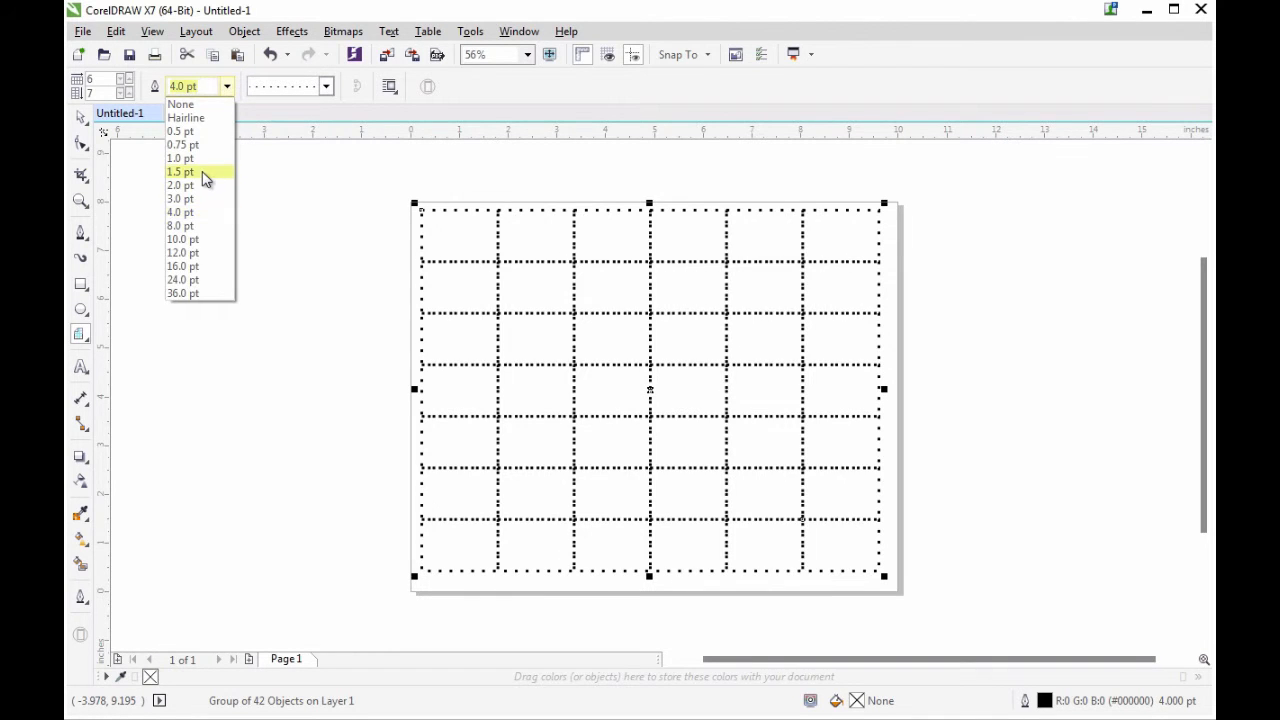
{"action": "left_click", "coordinate": [199, 192]}
Step: Ungroup the dotted 6 by 7 grid into separate cells and clear the selection
{"action": "left_click", "coordinate": [79, 119]}
{"action": "left_click", "coordinate": [515, 341]}
{"action": "left_click", "coordinate": [520, 314]}
{"action": "key", "text": "ctrl+u"}
{"action": "left_click", "coordinate": [322, 300]}
Step: Move the upper four cells of the dotted grid's left column off the page to the left
{"action": "left_click_drag", "start_coordinate": [421, 237], "coordinate": [271, 235]}
{"action": "left_click_drag", "start_coordinate": [447, 297], "coordinate": [297, 314]}
{"action": "left_click_drag", "start_coordinate": [462, 340], "coordinate": [320, 386]}
{"action": "left_click_drag", "start_coordinate": [460, 392], "coordinate": [324, 462]}
Step: Undo the four cell moves and the ungrouping, and select the dotted grid
{"action": "key", "text": "ctrl+z"}
{"action": "key", "text": "ctrl+z"}
{"action": "key", "text": "ctrl+z"}
{"action": "key", "text": "ctrl+z"}
{"action": "key", "text": "ctrl+z"}
{"action": "left_click", "coordinate": [577, 386]}
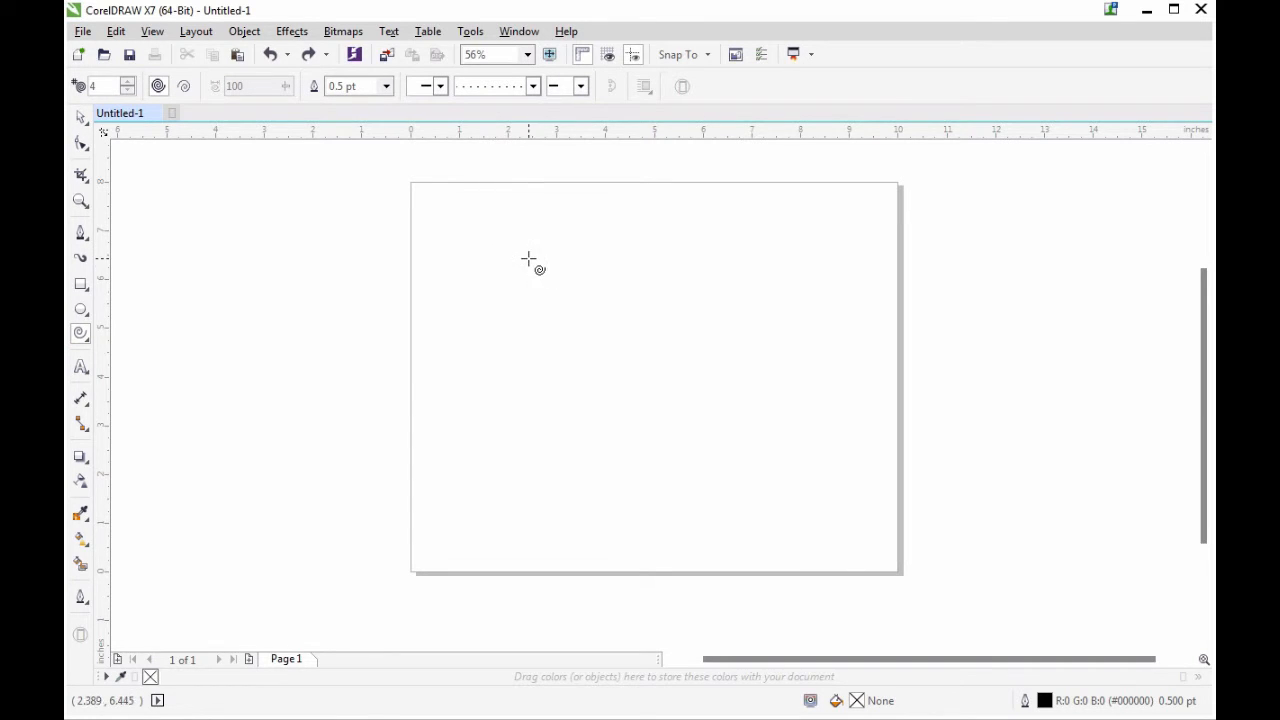
Step: Draw a symmetrical spiral with 4 revolutions, about 6.1 inches wide, and move it up toward the middle of the page
{"action": "left_click_drag", "start_coordinate": [528, 259], "coordinate": [828, 520]}
{"action": "left_click", "coordinate": [90, 124]}
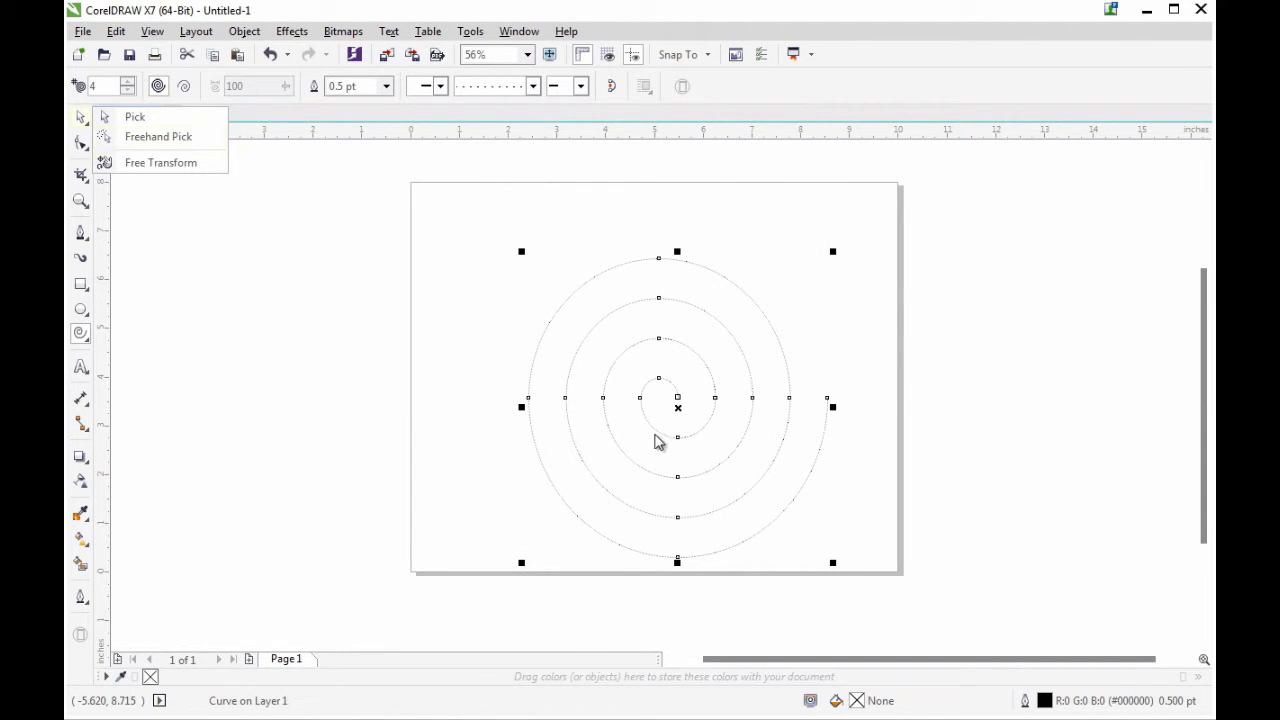
{"action": "left_click", "coordinate": [190, 137]}
{"action": "left_click_drag", "start_coordinate": [729, 454], "coordinate": [710, 415]}
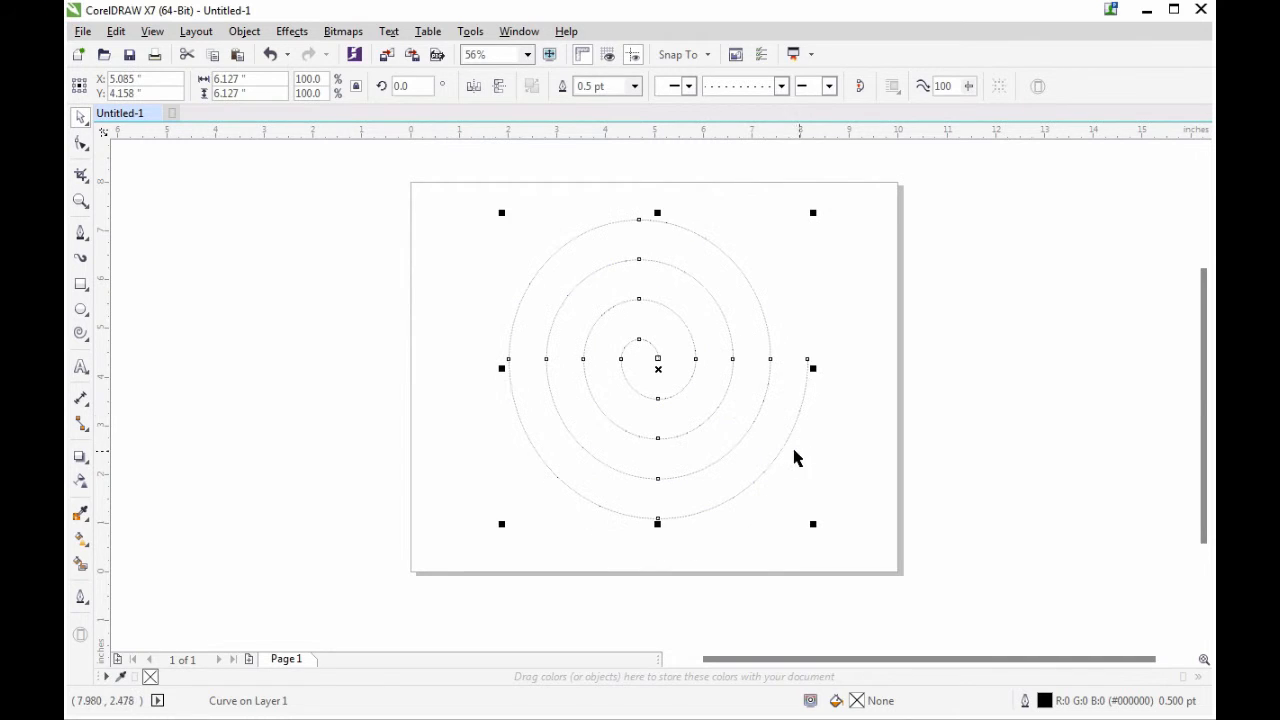
Step: Give the spiral a solid line style and a 2.0 pt outline width
{"action": "left_click", "coordinate": [82, 336]}
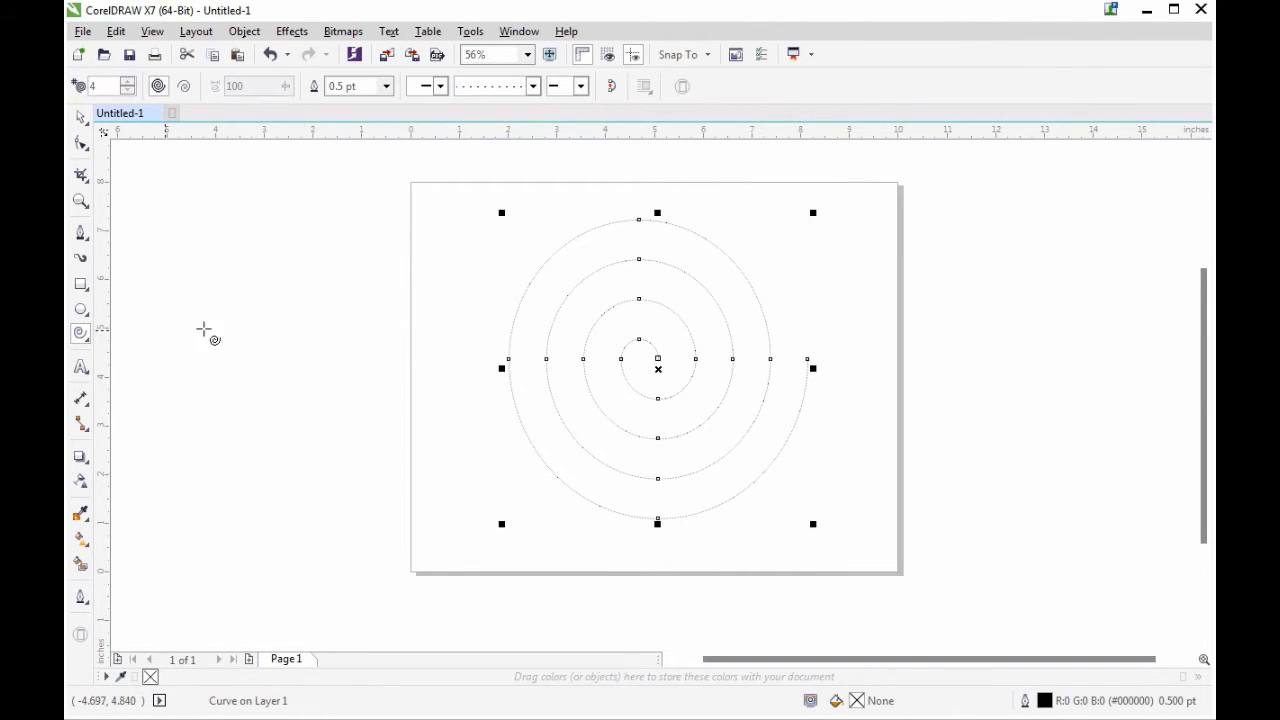
{"action": "left_click", "coordinate": [534, 86]}
{"action": "left_click", "coordinate": [487, 111]}
{"action": "left_click", "coordinate": [387, 87]}
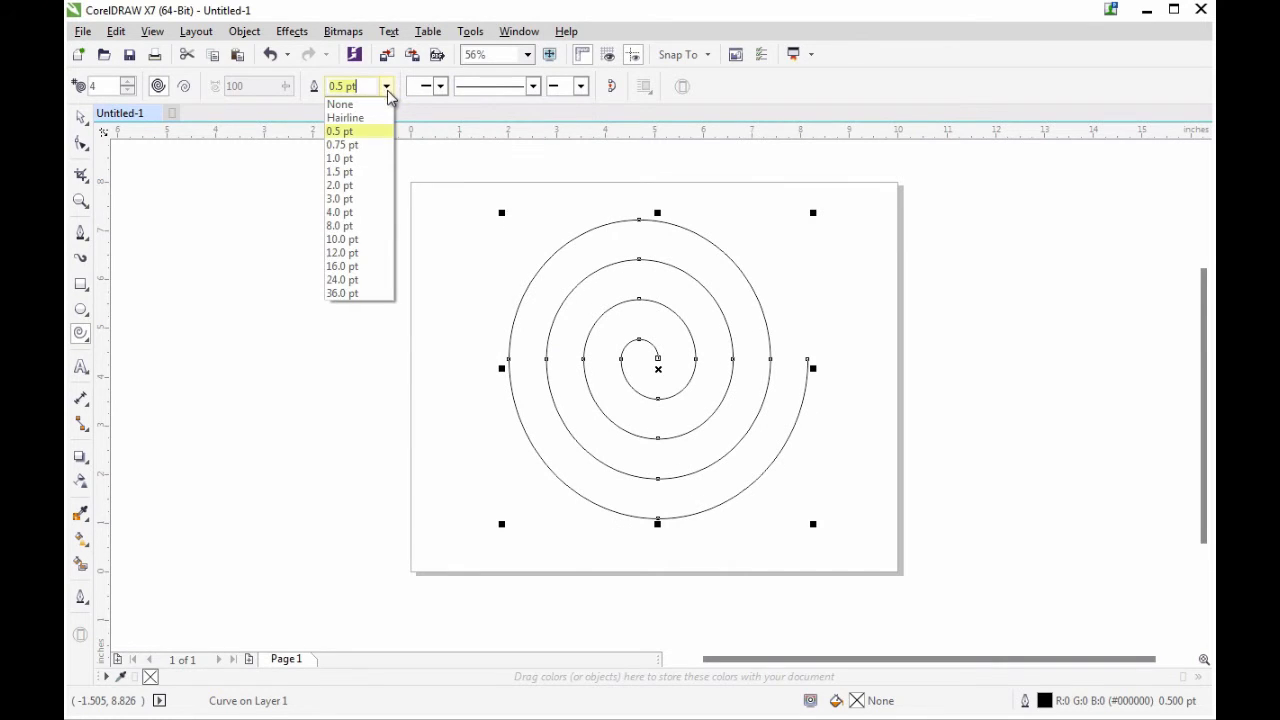
{"action": "left_click", "coordinate": [356, 186]}
Step: Add an arrowhead to the spiral's start and open the choices for its end arrowhead
{"action": "left_click", "coordinate": [440, 87]}
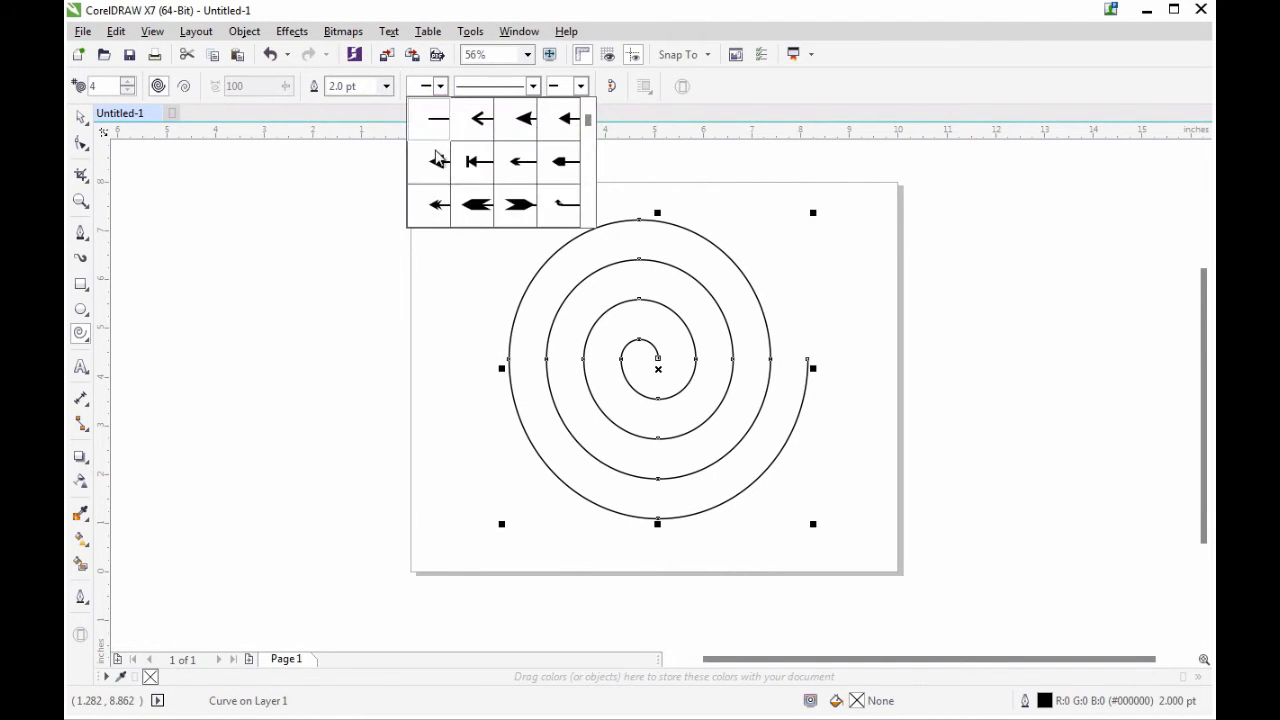
{"action": "left_click", "coordinate": [437, 159]}
{"action": "left_click", "coordinate": [580, 86]}
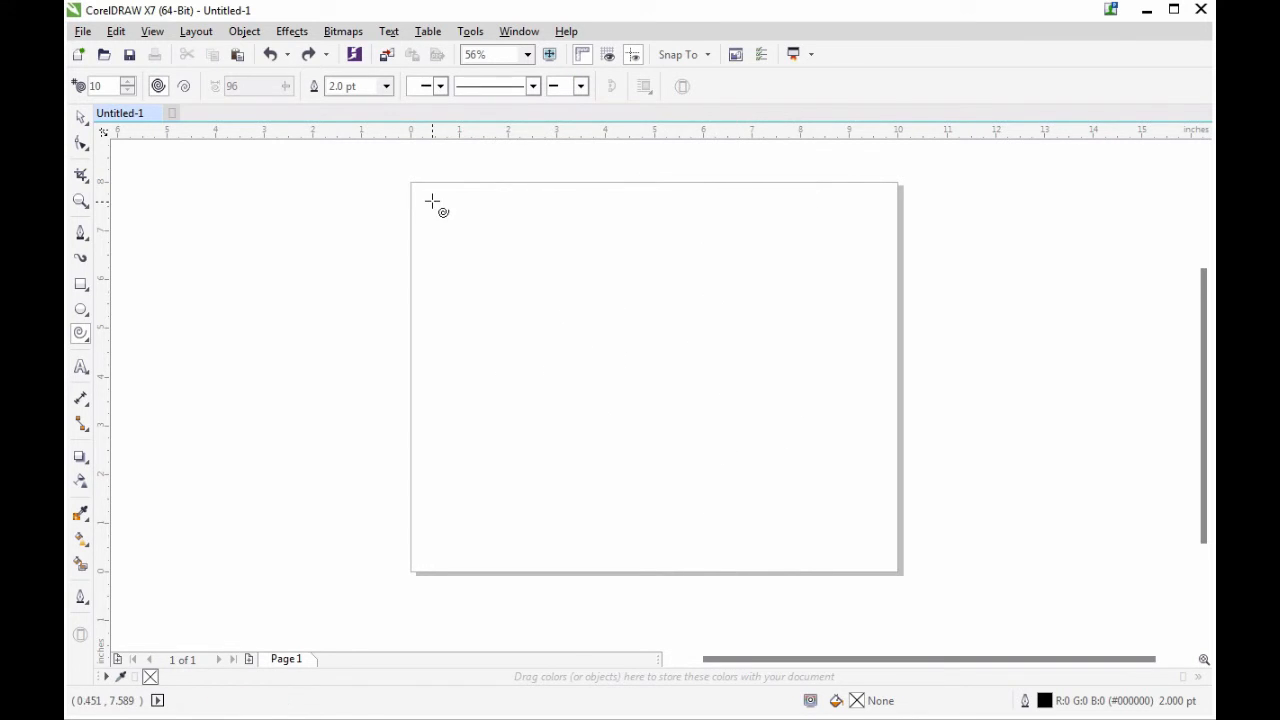
Step: Draw three separate symmetrical spirals with 10, 19 and 2 revolutions, each about 3 inches wide
{"action": "left_click_drag", "start_coordinate": [434, 204], "coordinate": [572, 342]}
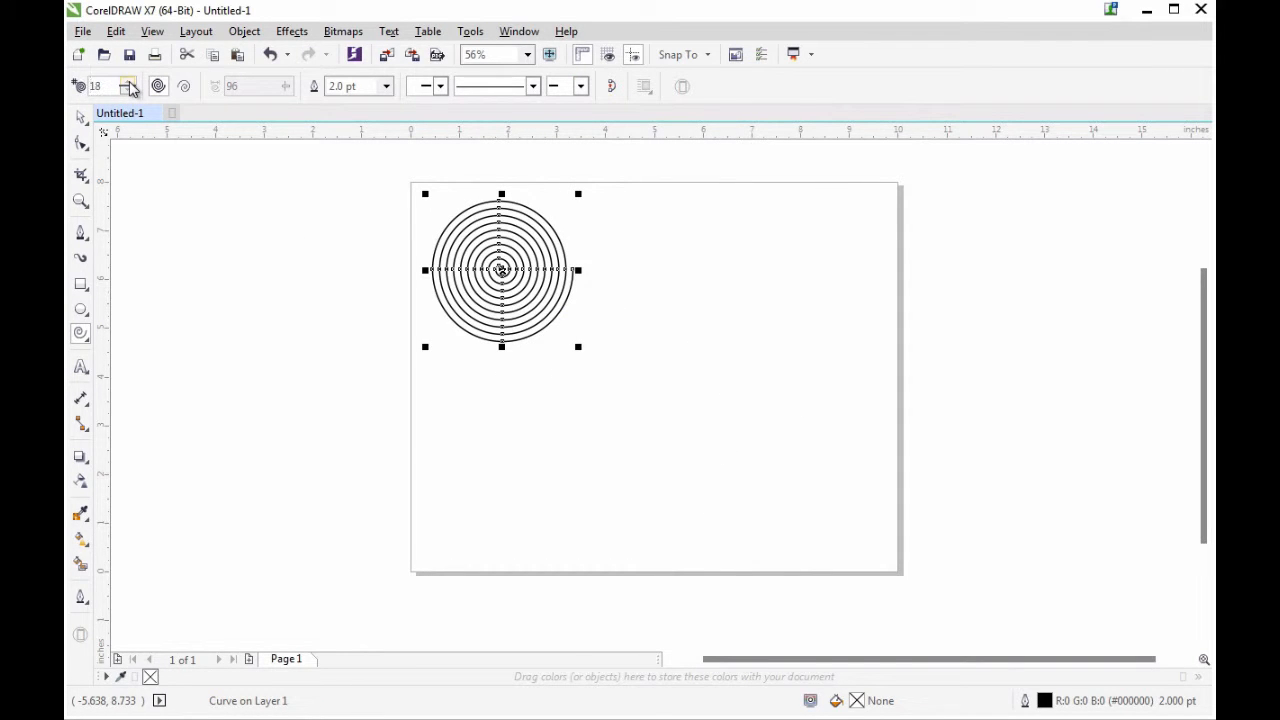
{"action": "left_click_drag", "start_coordinate": [611, 213], "coordinate": [775, 377]}
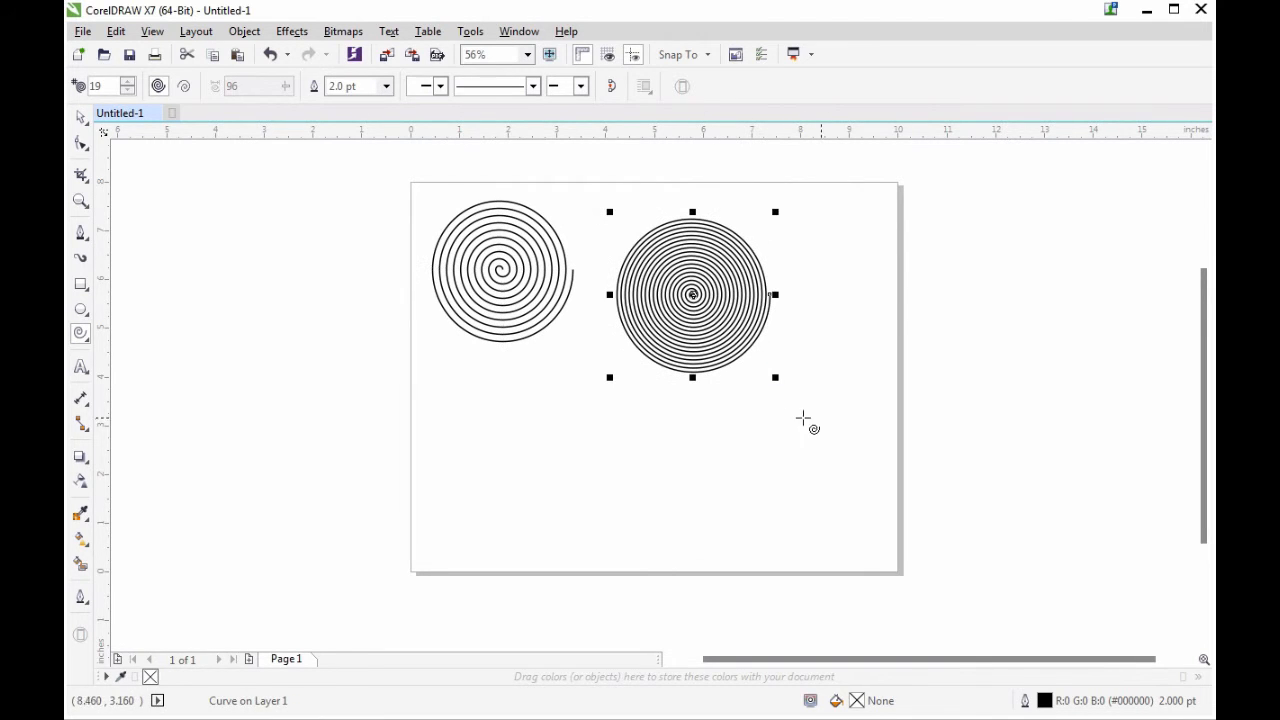
{"action": "type", "text": "2"}
{"action": "left_click_drag", "start_coordinate": [474, 380], "coordinate": [647, 552]}
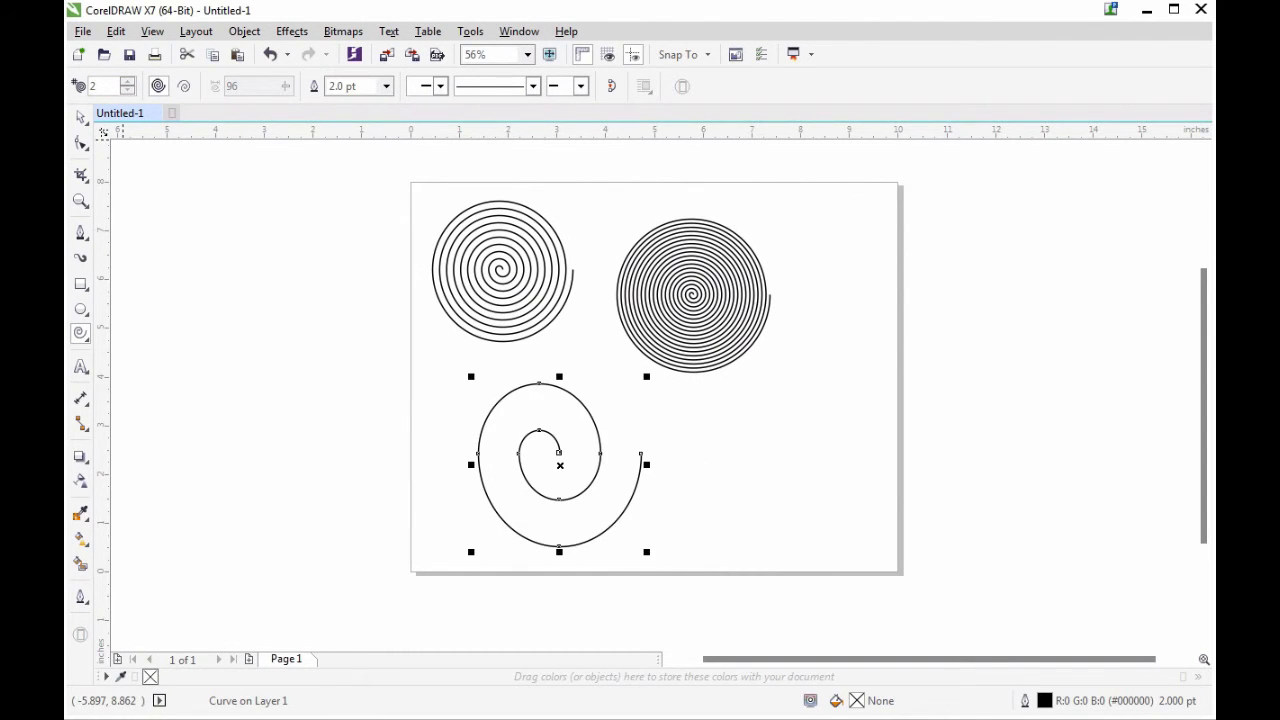
Step: Select all three symmetrical spirals and delete them
{"action": "left_click", "coordinate": [78, 120]}
{"action": "left_click", "coordinate": [291, 262]}
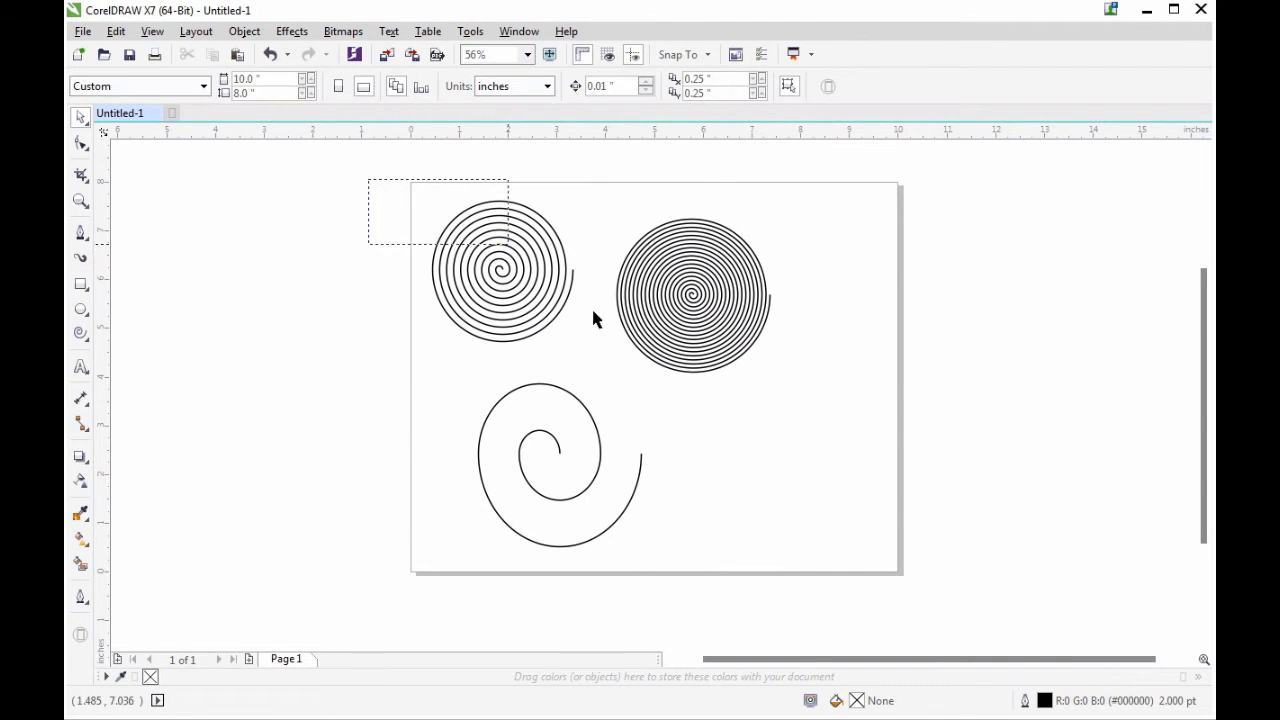
{"action": "left_click_drag", "start_coordinate": [593, 318], "coordinate": [807, 546]}
{"action": "key", "text": "Delete"}
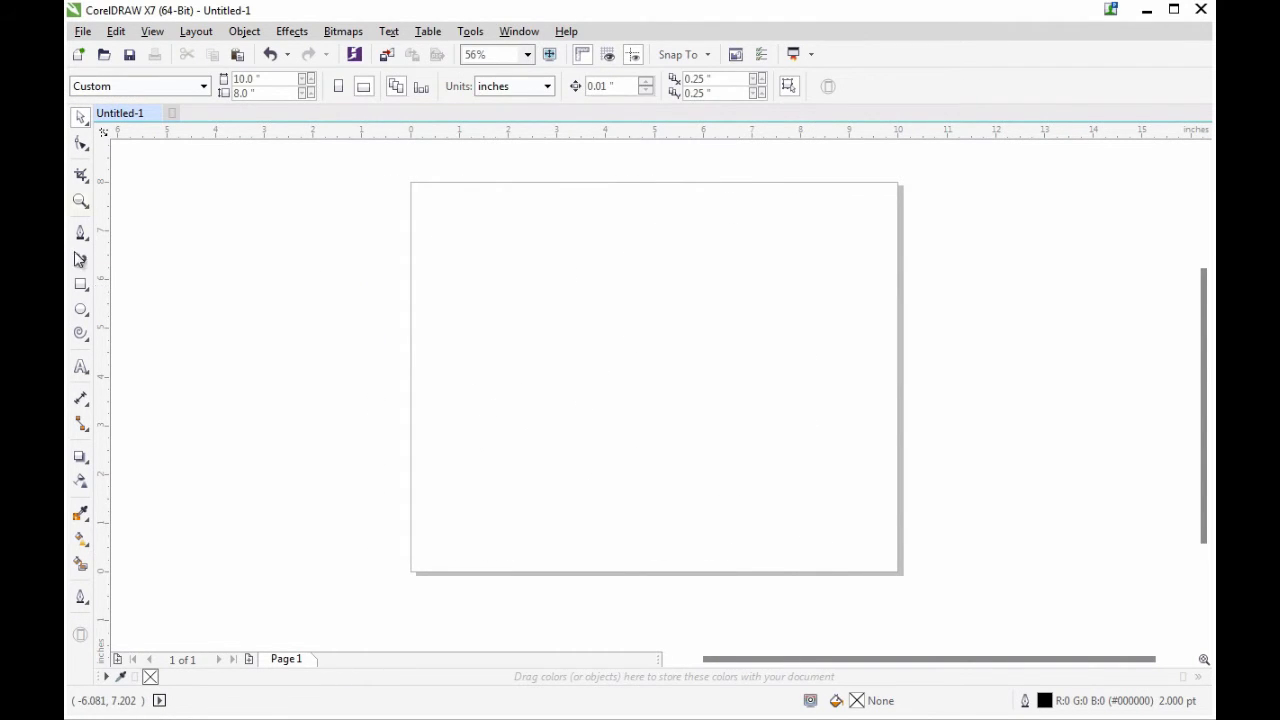
Step: Draw two logarithmic spirals with 2 revolutions, about 3 inches wide, using expansion factors of 96 and 31
{"action": "left_click", "coordinate": [84, 334]}
{"action": "left_click_drag", "start_coordinate": [443, 228], "coordinate": [593, 370]}
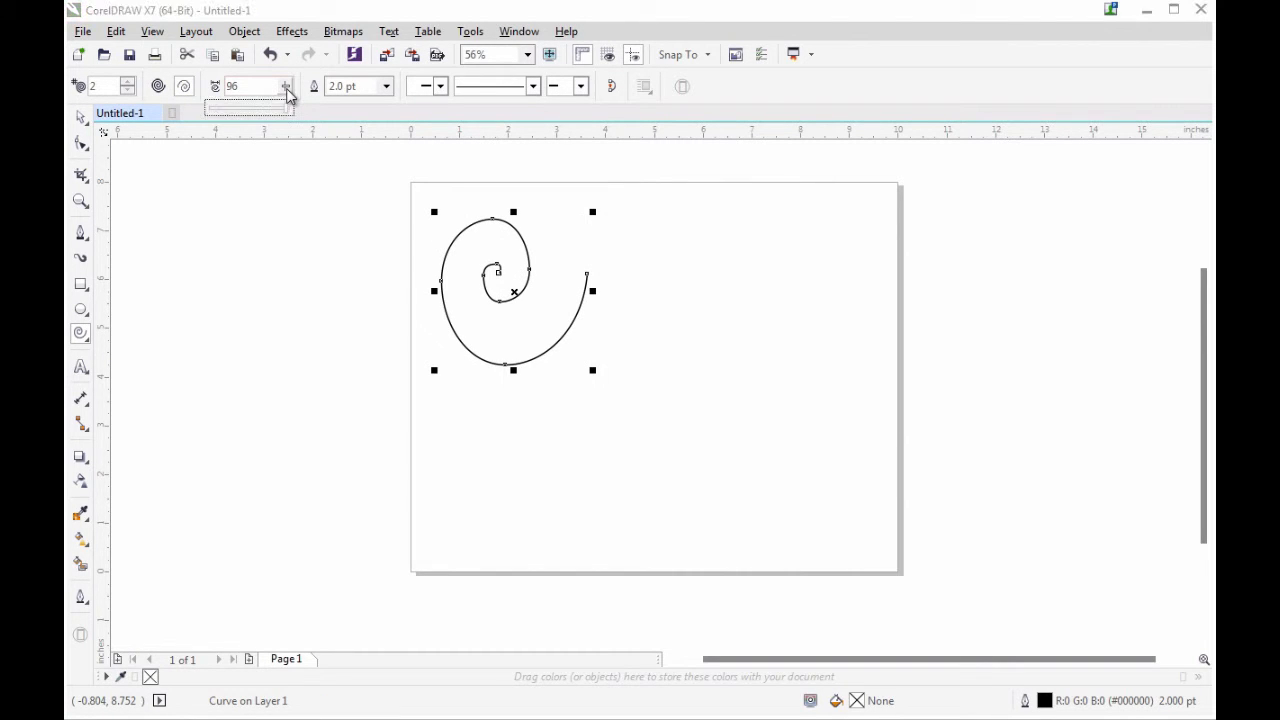
{"action": "left_click_drag", "start_coordinate": [228, 107], "coordinate": [224, 107]}
{"action": "left_click_drag", "start_coordinate": [649, 213], "coordinate": [804, 368]}
Step: Draw a third logarithmic spiral about 2.8 inches wide below the first one, with an expansion factor of 14
{"action": "left_click", "coordinate": [285, 87]}
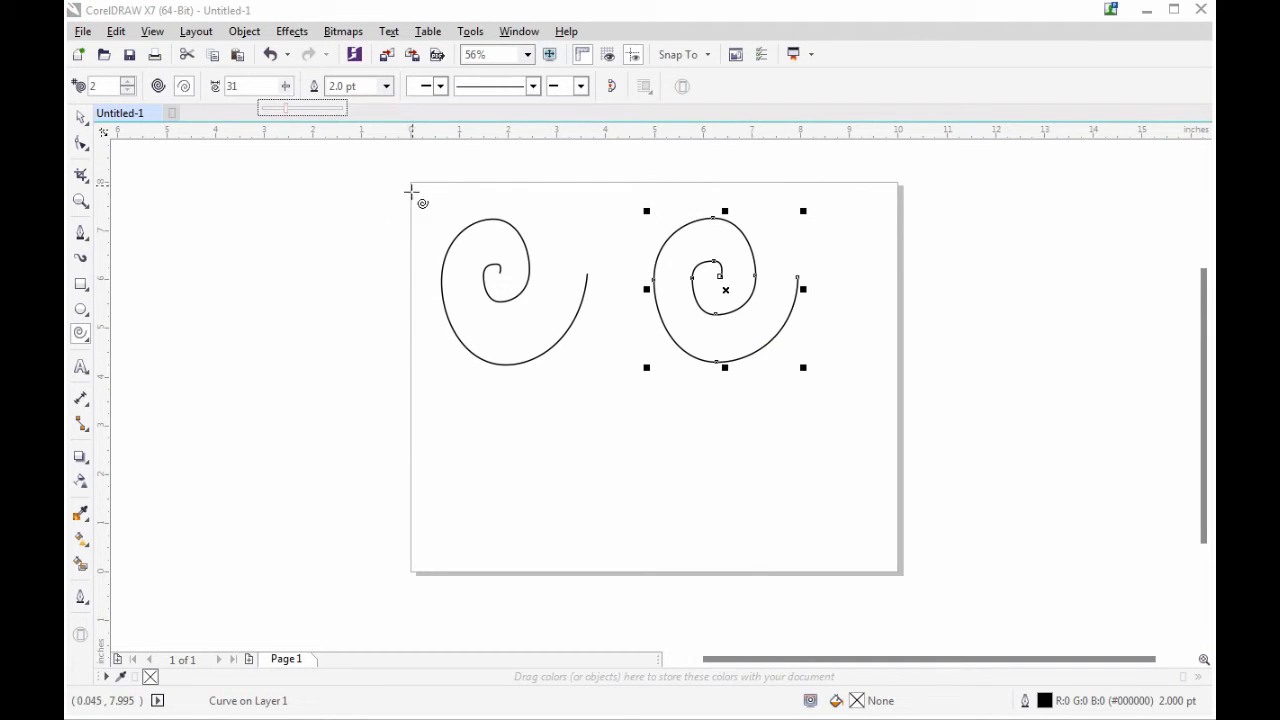
{"action": "left_click_drag", "start_coordinate": [255, 112], "coordinate": [274, 114]}
{"action": "left_click_drag", "start_coordinate": [451, 377], "coordinate": [588, 500]}
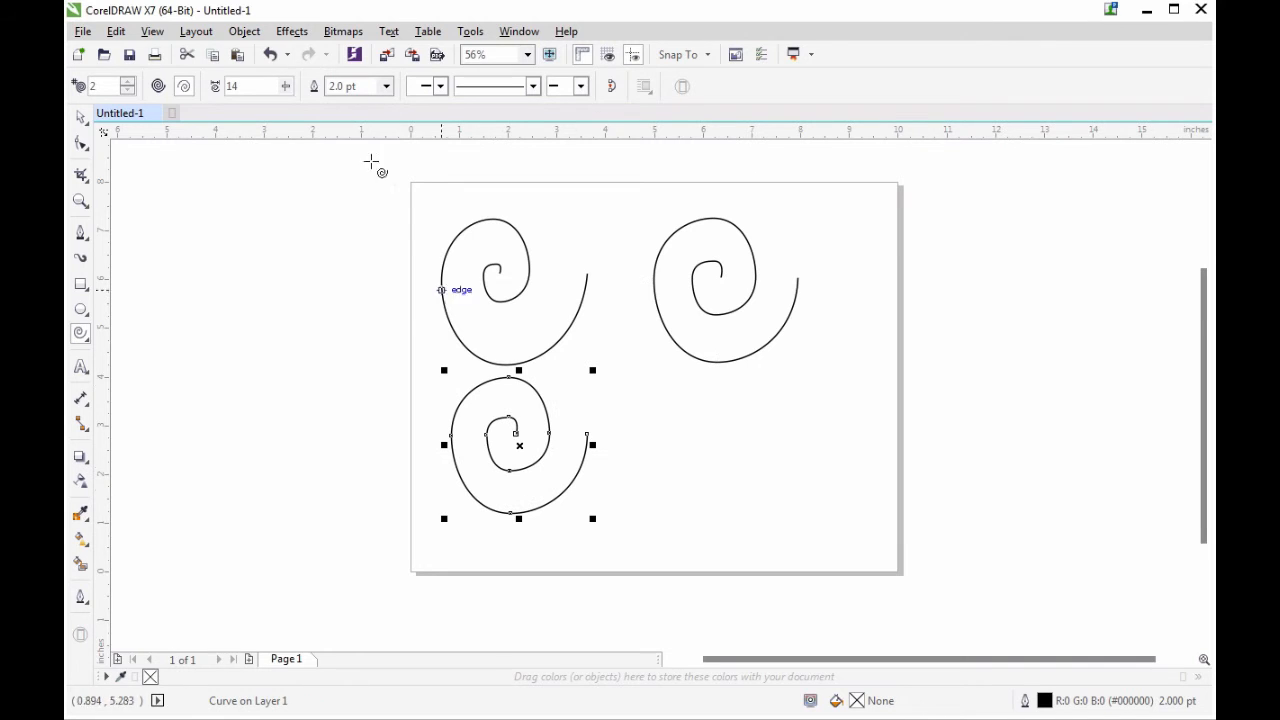
Step: Raise the expansion factor, draw a fourth logarithmic spiral about 3.9 by 2.9 inches at the page's lower right, and deselect it
{"action": "left_click", "coordinate": [285, 87]}
{"action": "left_click_drag", "start_coordinate": [288, 112], "coordinate": [367, 112]}
{"action": "left_click_drag", "start_coordinate": [654, 397], "coordinate": [845, 540]}
{"action": "key", "text": "space"}
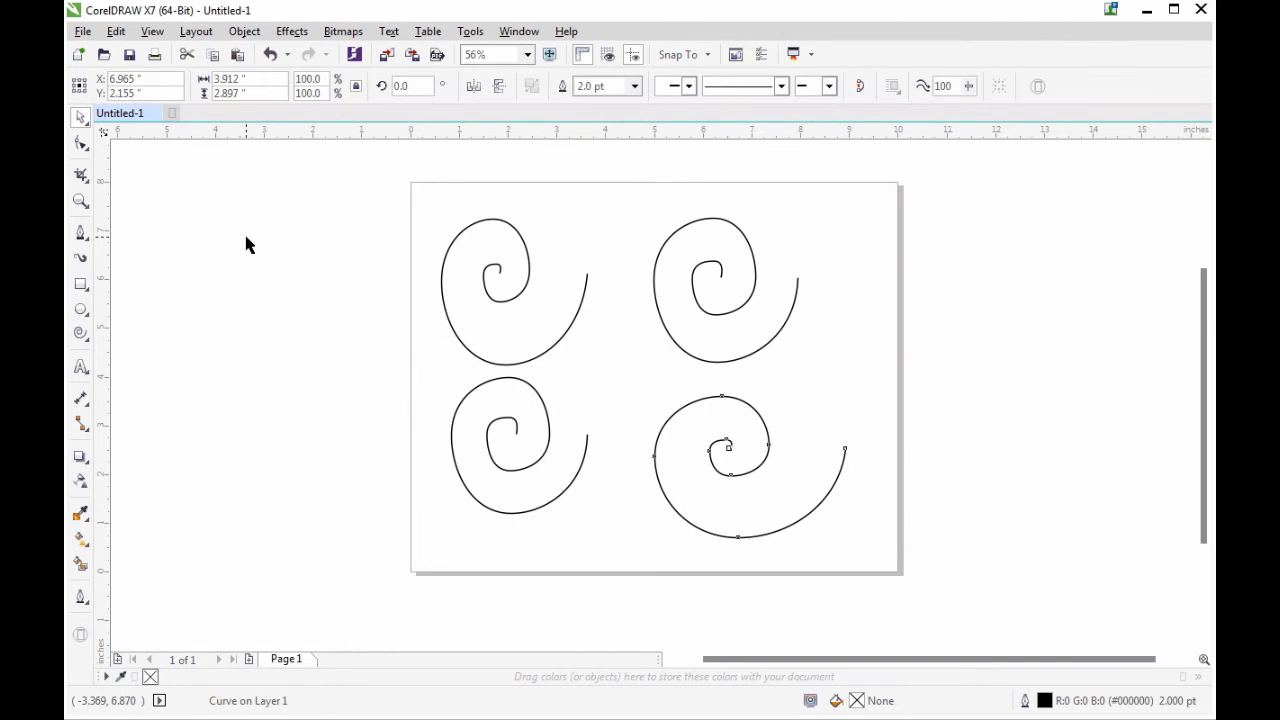
{"action": "left_click", "coordinate": [249, 245]}
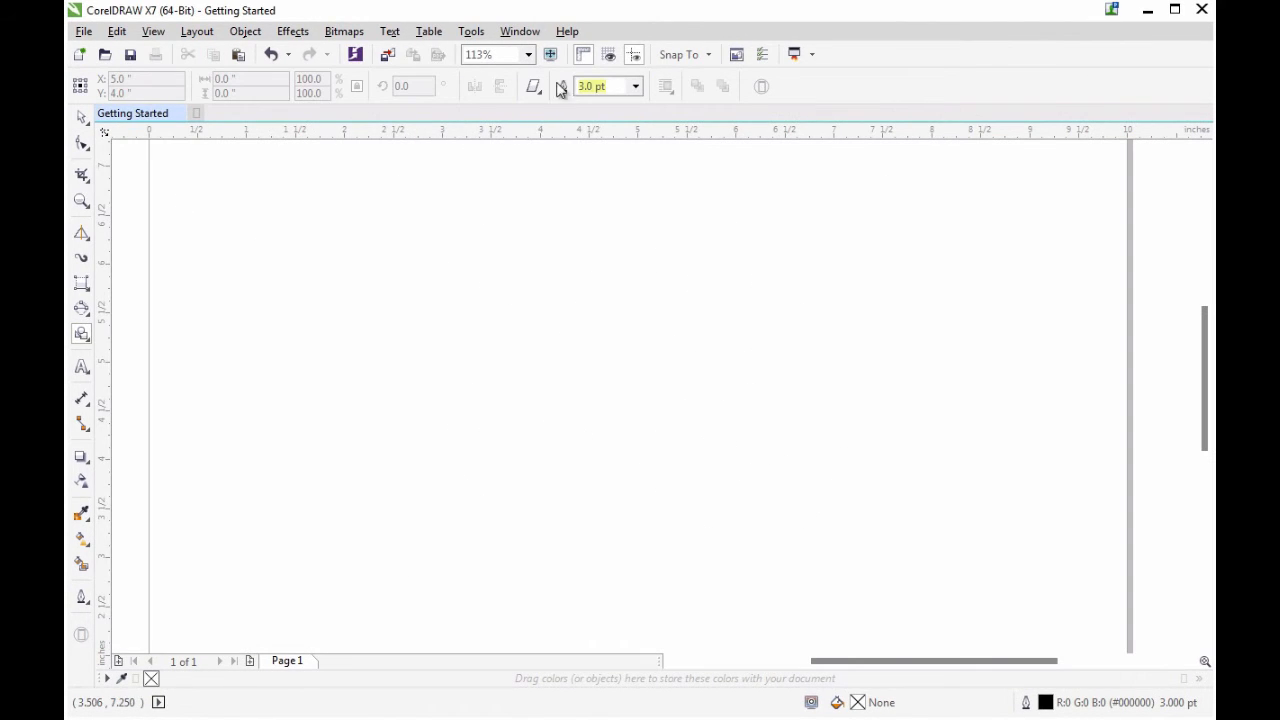
Step: Draw a parallelogram basic shape about 2.3 inches square and adjust its slant by its glyph with the Shape tool
{"action": "left_click", "coordinate": [545, 90]}
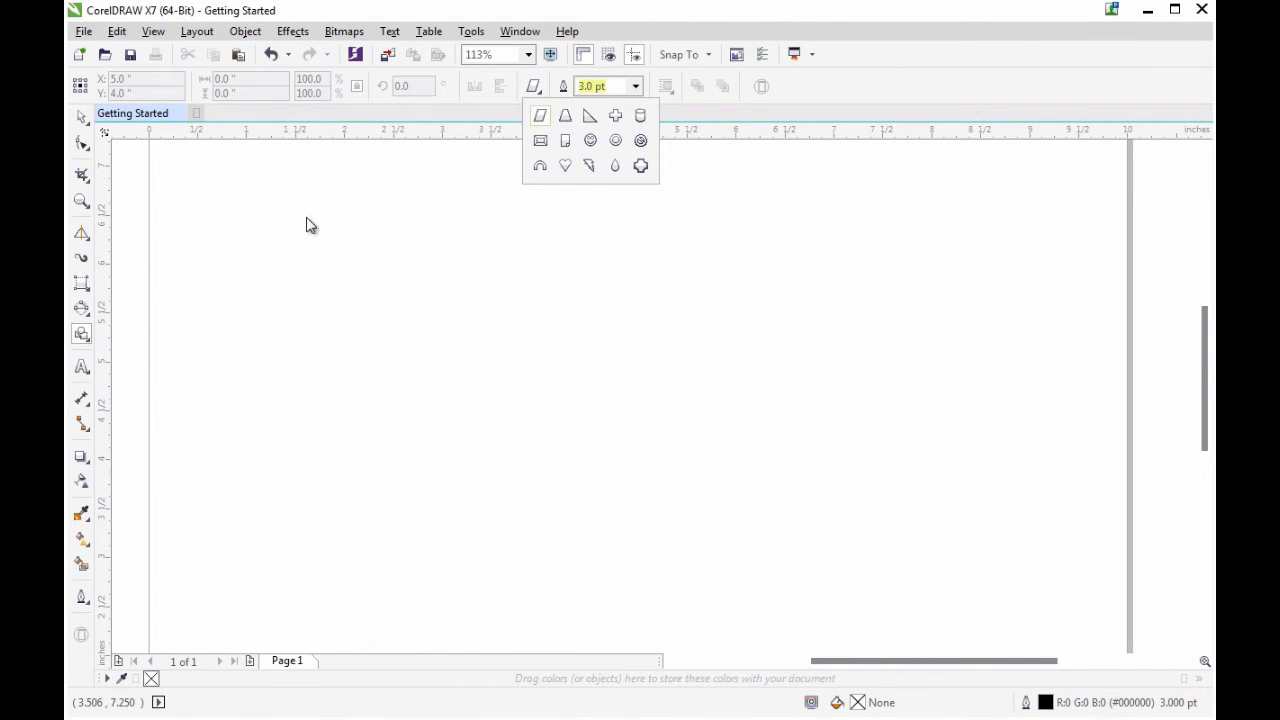
{"action": "left_click_drag", "start_coordinate": [264, 214], "coordinate": [503, 454]}
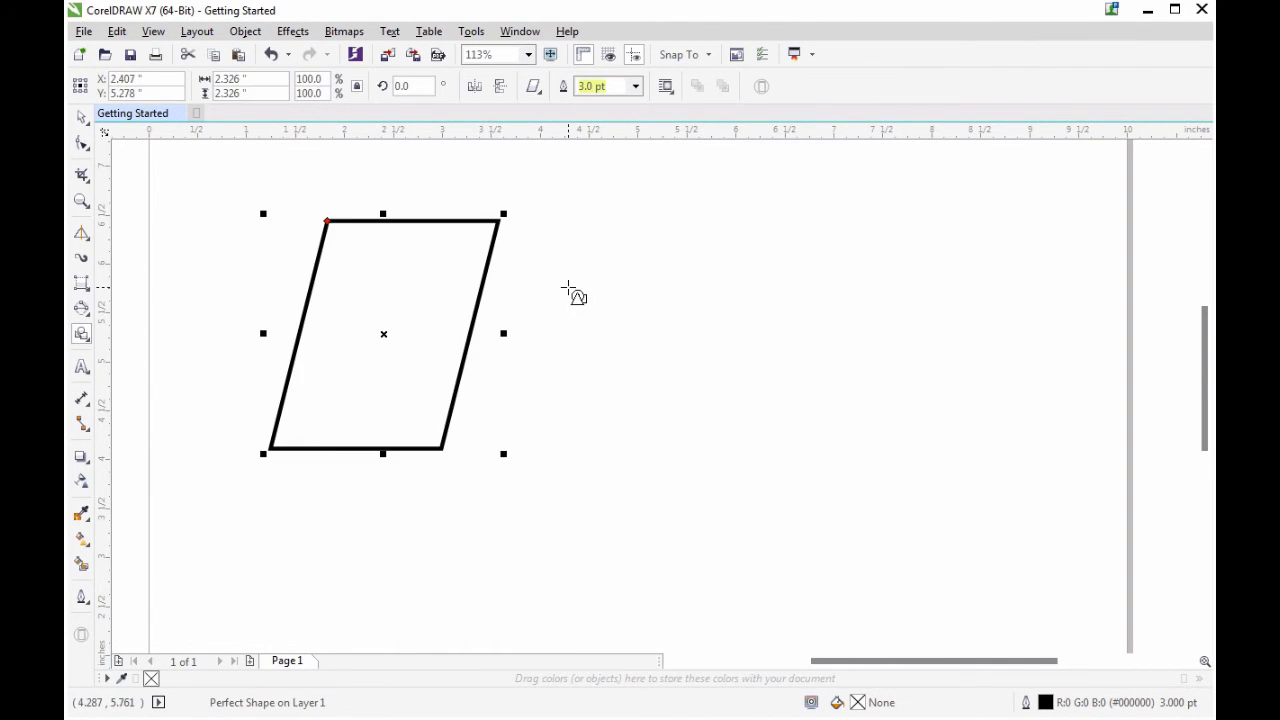
{"action": "left_click", "coordinate": [82, 141]}
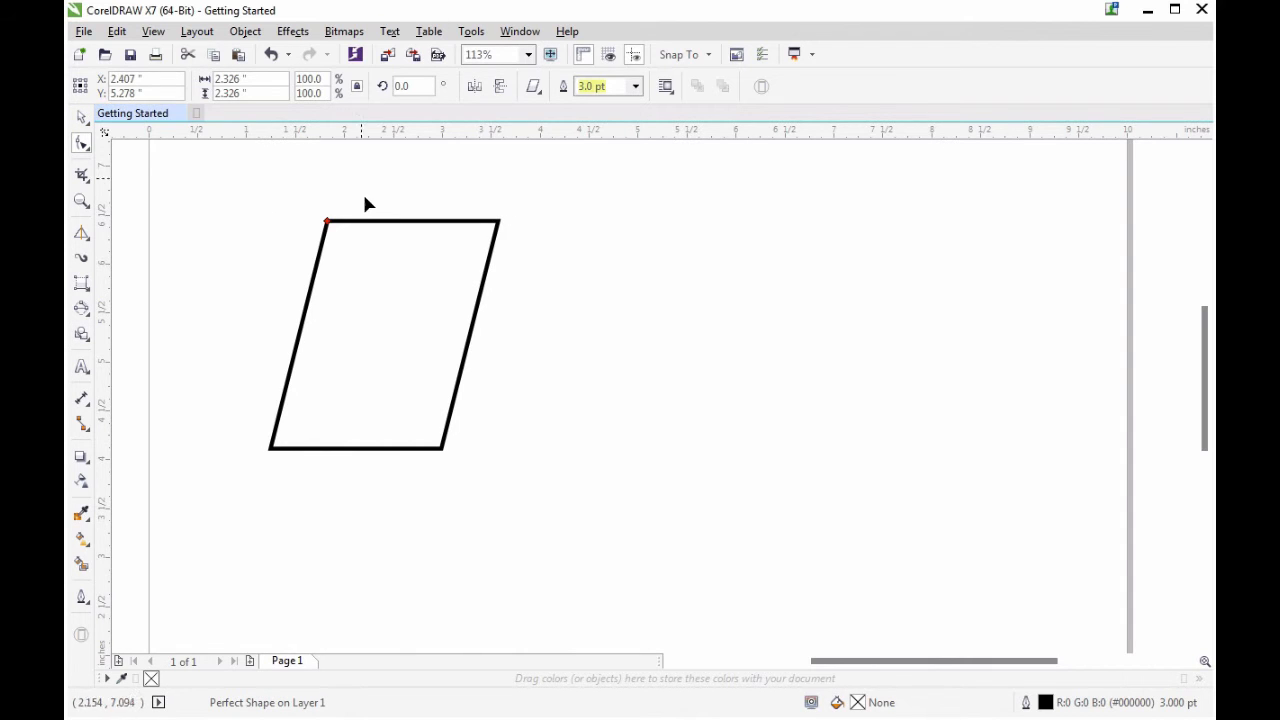
{"action": "left_click_drag", "start_coordinate": [330, 224], "coordinate": [214, 378]}
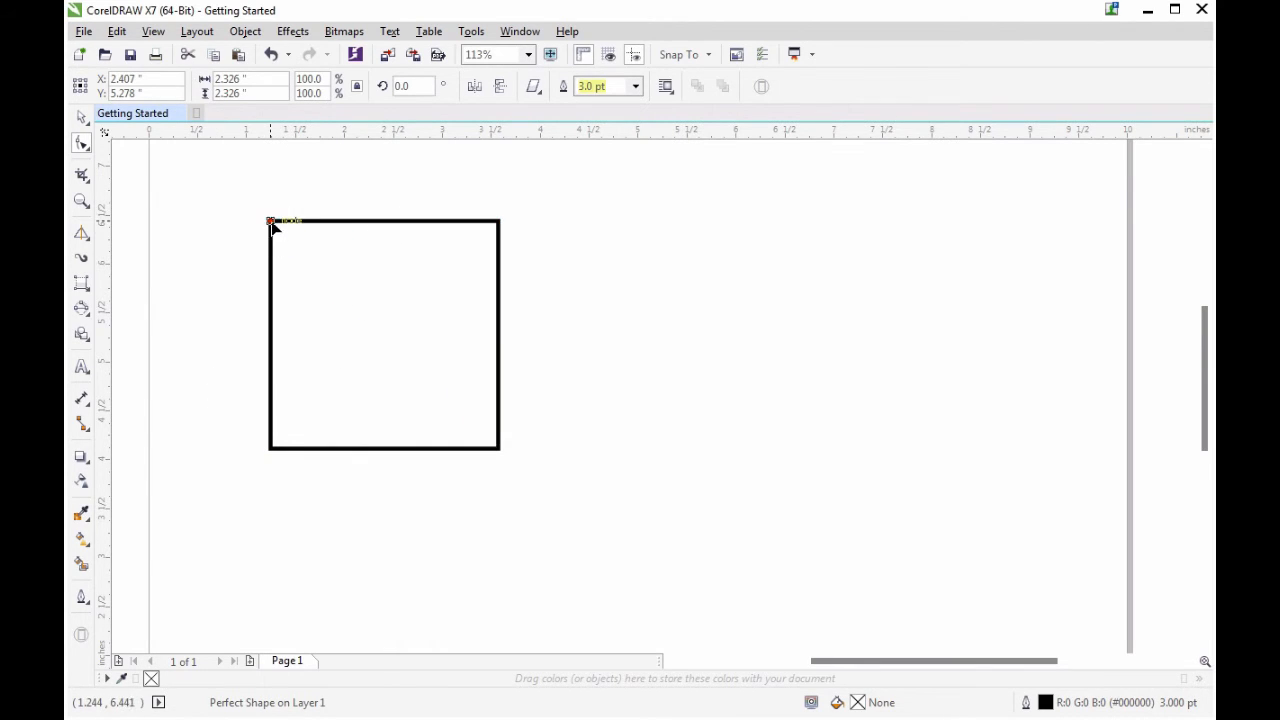
{"action": "left_click_drag", "start_coordinate": [270, 220], "coordinate": [335, 230]}
Step: Narrow the parallelogram to about 2 inches wide and stretch its bottom edge downward
{"action": "left_click", "coordinate": [82, 118]}
{"action": "left_click_drag", "start_coordinate": [500, 334], "coordinate": [469, 350]}
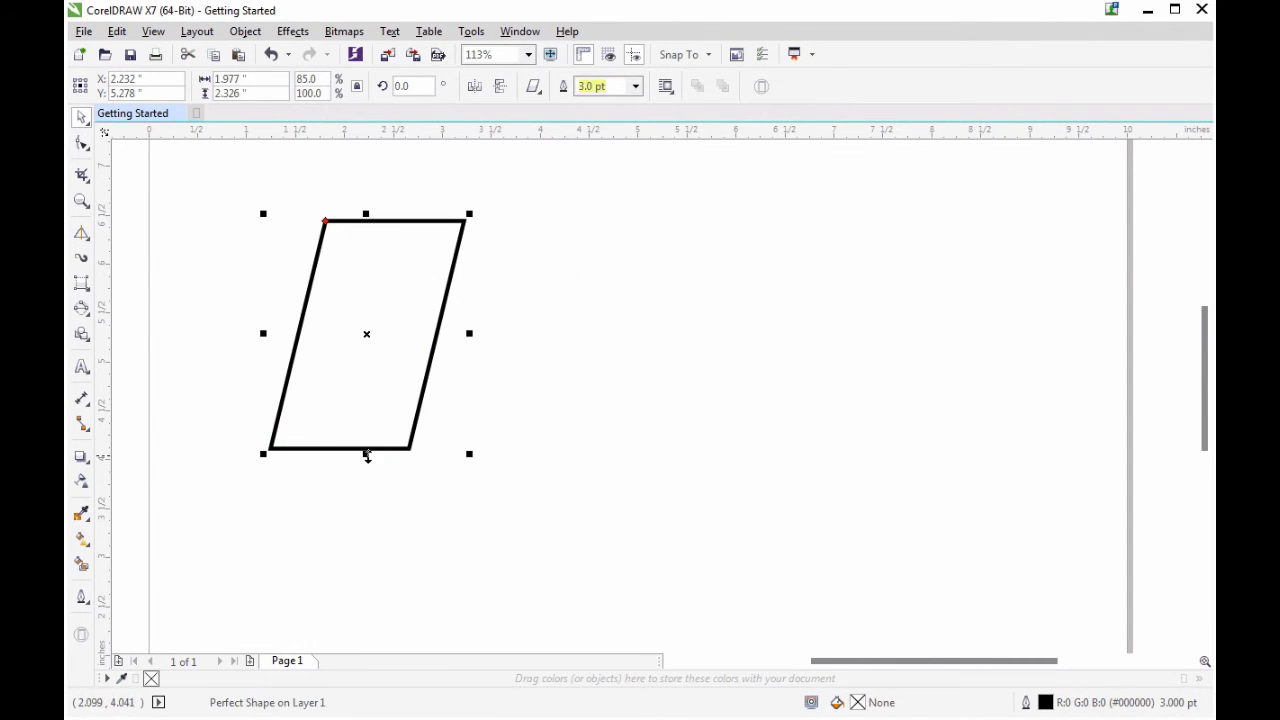
{"action": "left_click_drag", "start_coordinate": [366, 453], "coordinate": [366, 486]}
Step: Draw a half-ring arch basic shape about 2.9 by 1.4 inches beside the parallelogram and reshape it by its glyph
{"action": "key", "text": "space"}
{"action": "mouse_move", "coordinate": [624, 236]}
{"action": "left_mouse_down"}
{"action": "mouse_move", "coordinate": [851, 480]}
{"action": "mouse_move", "coordinate": [916, 386]}
{"action": "left_mouse_up"}
{"action": "left_click", "coordinate": [82, 143]}
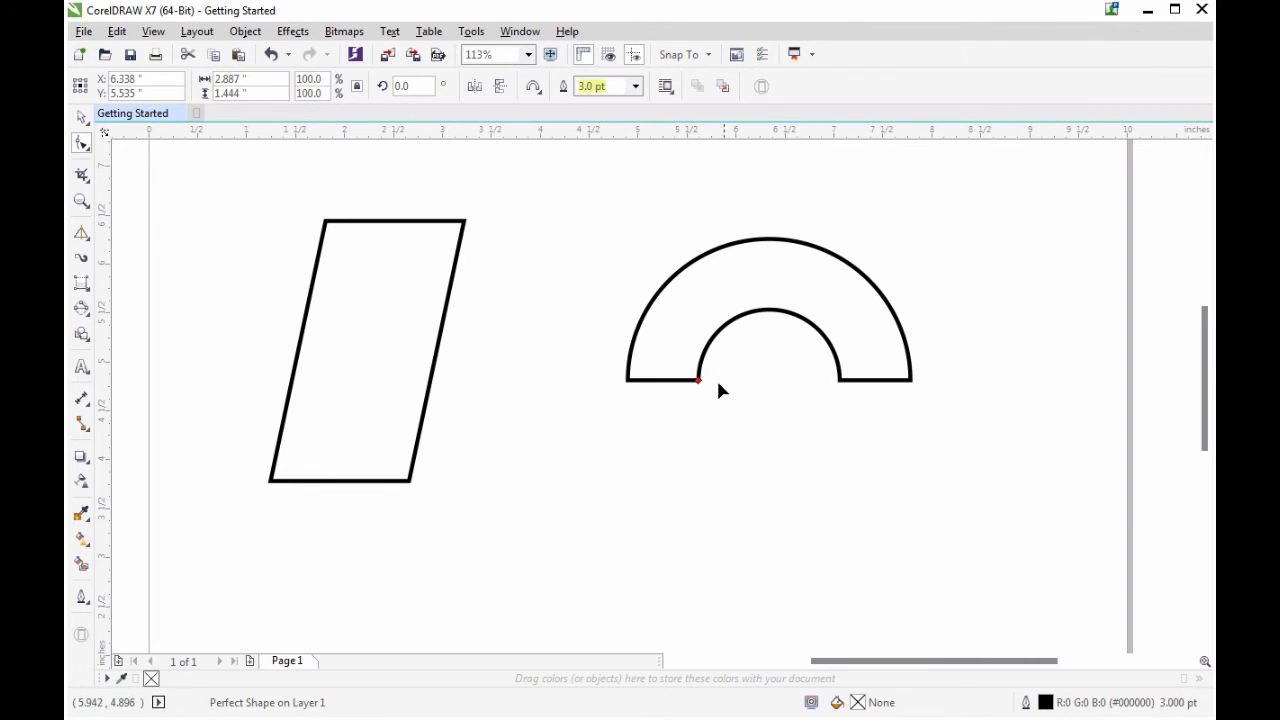
{"action": "left_click_drag", "start_coordinate": [702, 384], "coordinate": [763, 429]}
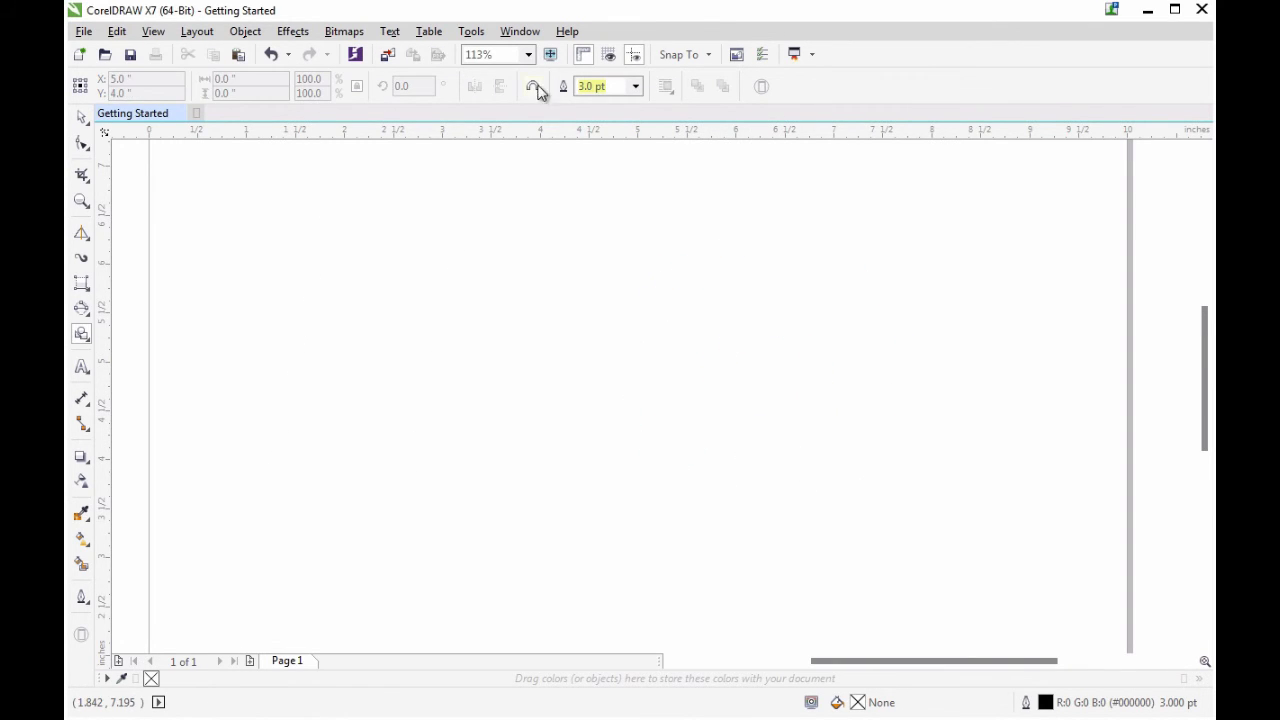
Step: Draw a smiley face basic shape about 2.2 inches across and adjust its mouth curve by the glyph, keeping a smile
{"action": "left_click", "coordinate": [533, 86]}
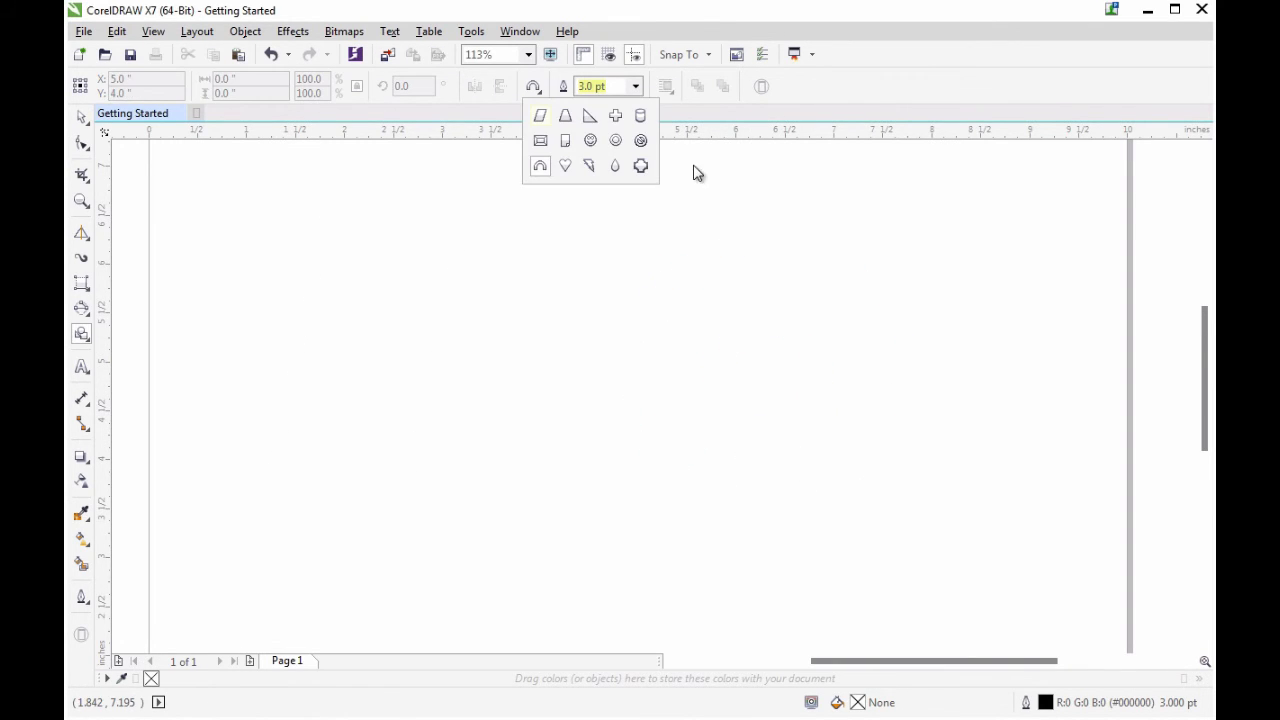
{"action": "left_click", "coordinate": [591, 141]}
{"action": "mouse_move", "coordinate": [468, 233]}
{"action": "left_mouse_down"}
{"action": "mouse_move", "coordinate": [569, 371]}
{"action": "mouse_move", "coordinate": [696, 461]}
{"action": "left_mouse_up"}
{"action": "left_click", "coordinate": [83, 146]}
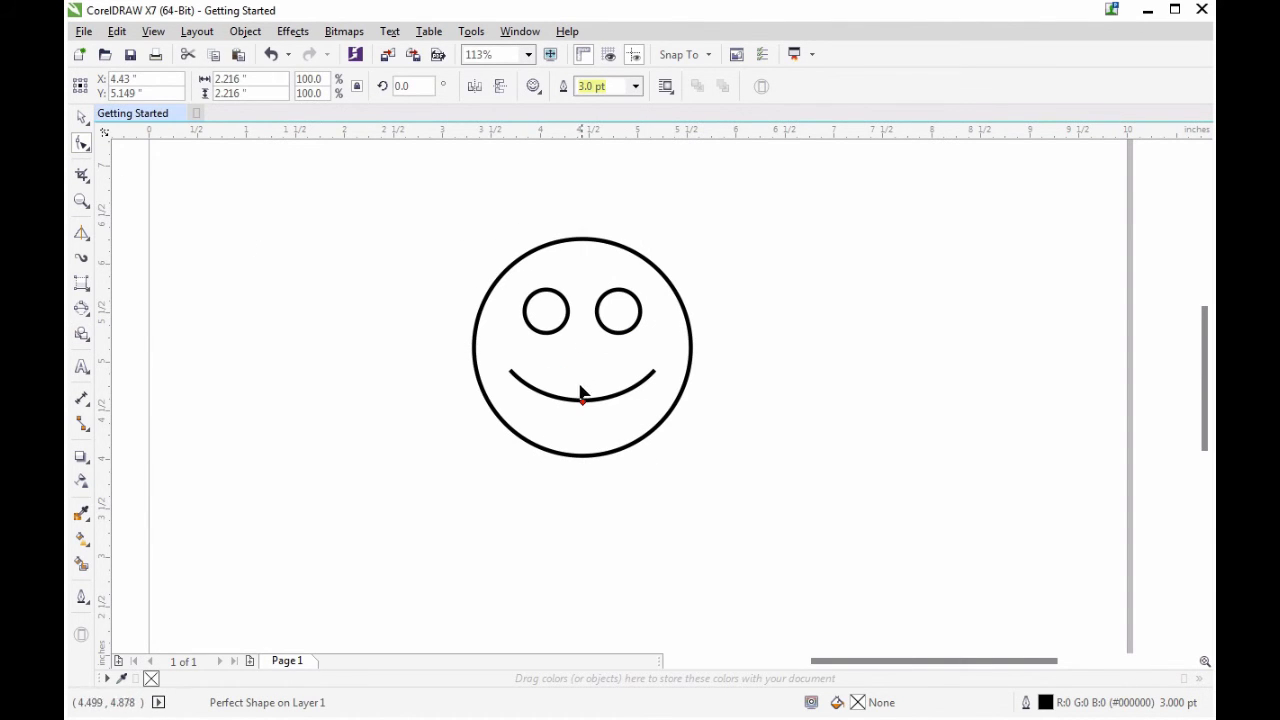
{"action": "left_click_drag", "start_coordinate": [601, 368], "coordinate": [585, 405]}
{"action": "left_click", "coordinate": [82, 117]}
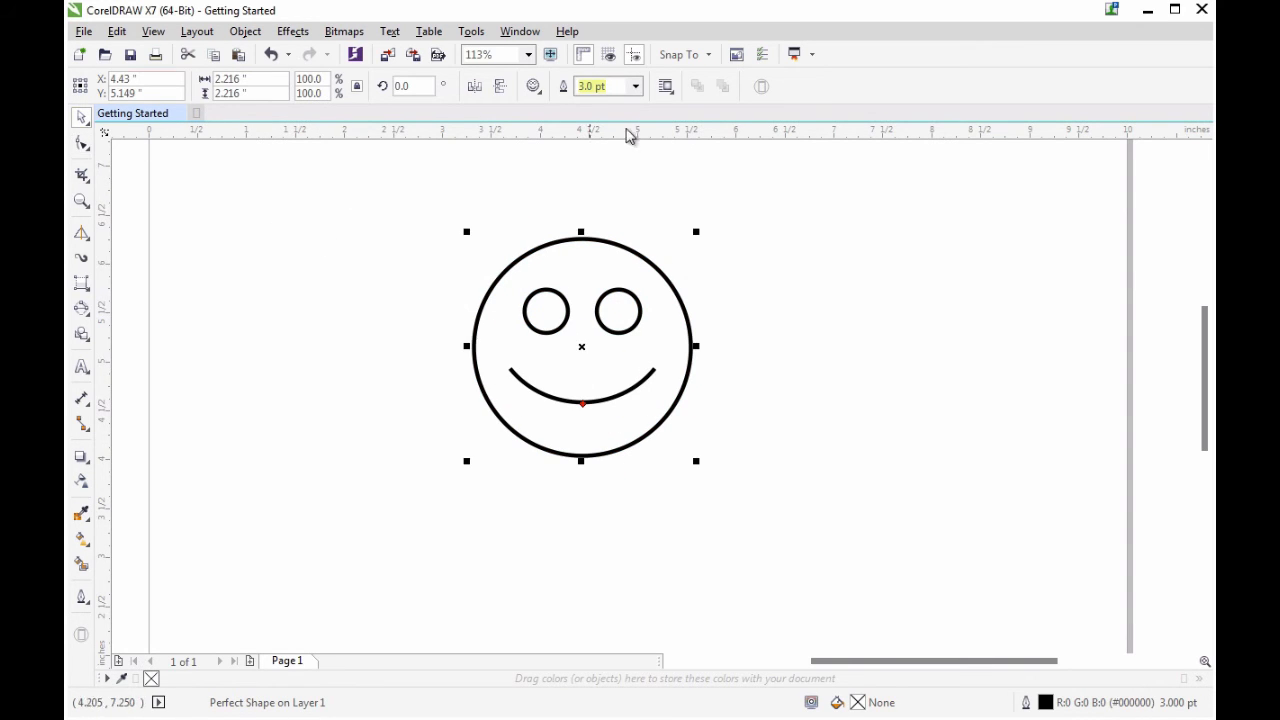
Step: Draw a wavy-bottomed document flowchart shape about 1.5 by 1.6 inches in the upper left of the page
{"action": "left_click", "coordinate": [472, 166]}
{"action": "left_click", "coordinate": [88, 340]}
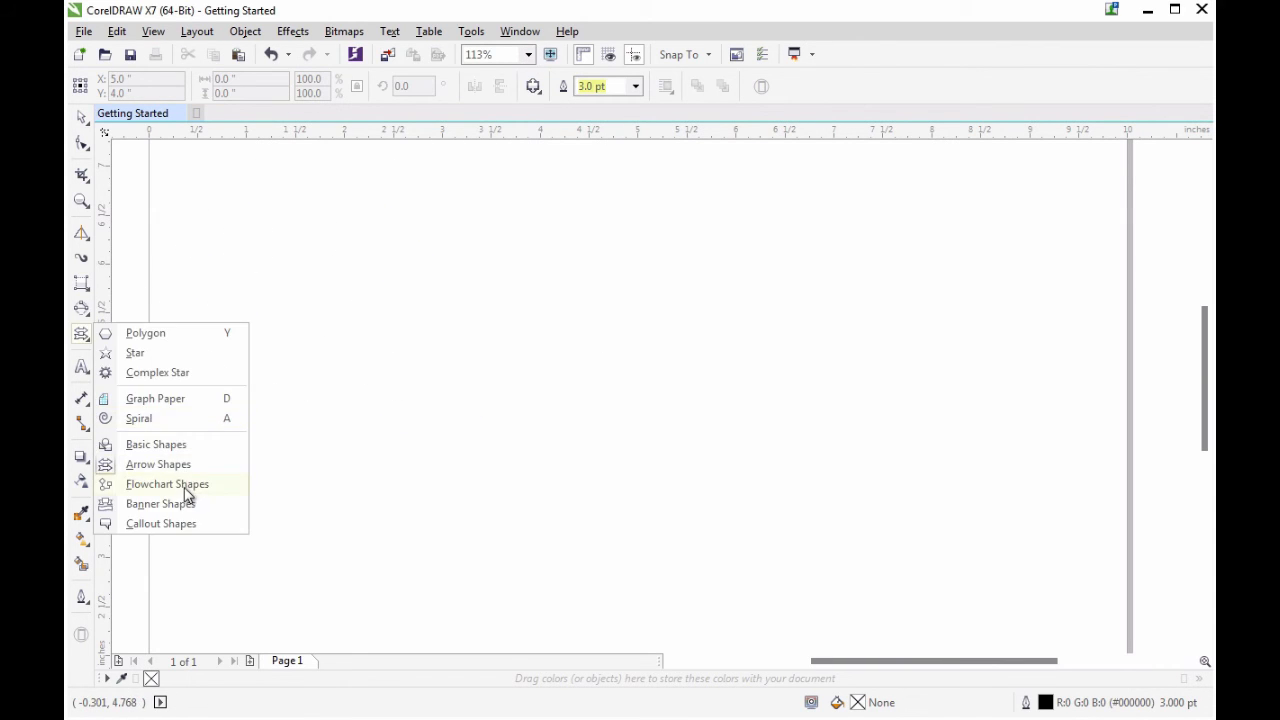
{"action": "left_click", "coordinate": [186, 483]}
{"action": "left_click_drag", "start_coordinate": [254, 218], "coordinate": [403, 377]}
Step: Draw an inverted trapezoid flowchart shape about 1.2 by 1.8 inches to the right of the document shape and deselect it
{"action": "left_click", "coordinate": [533, 86]}
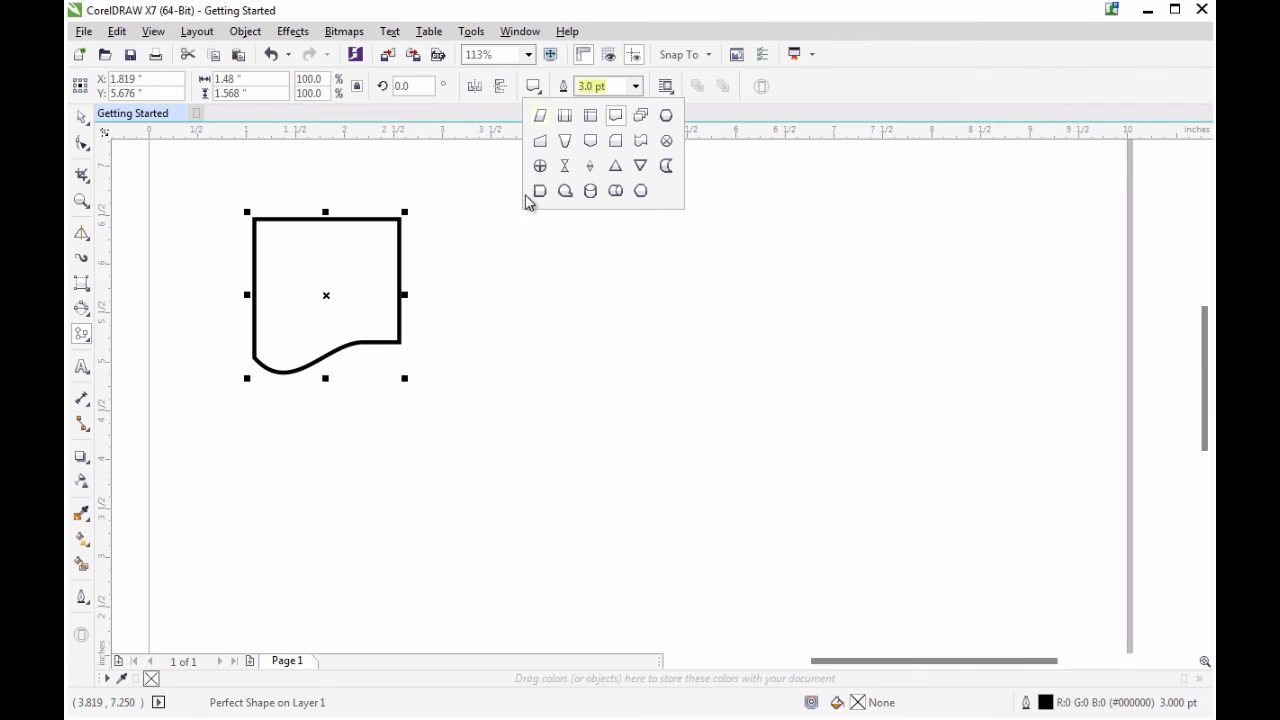
{"action": "left_click", "coordinate": [565, 141]}
{"action": "left_click_drag", "start_coordinate": [446, 240], "coordinate": [579, 427]}
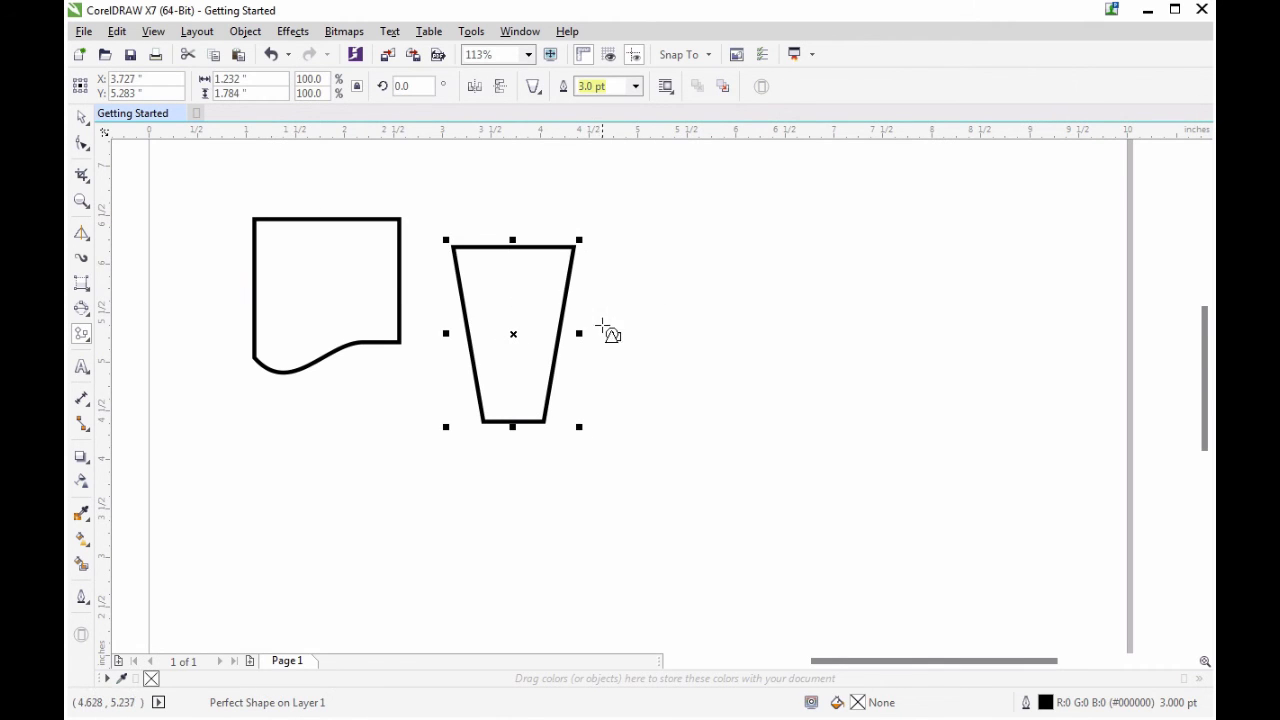
{"action": "left_click", "coordinate": [82, 117]}
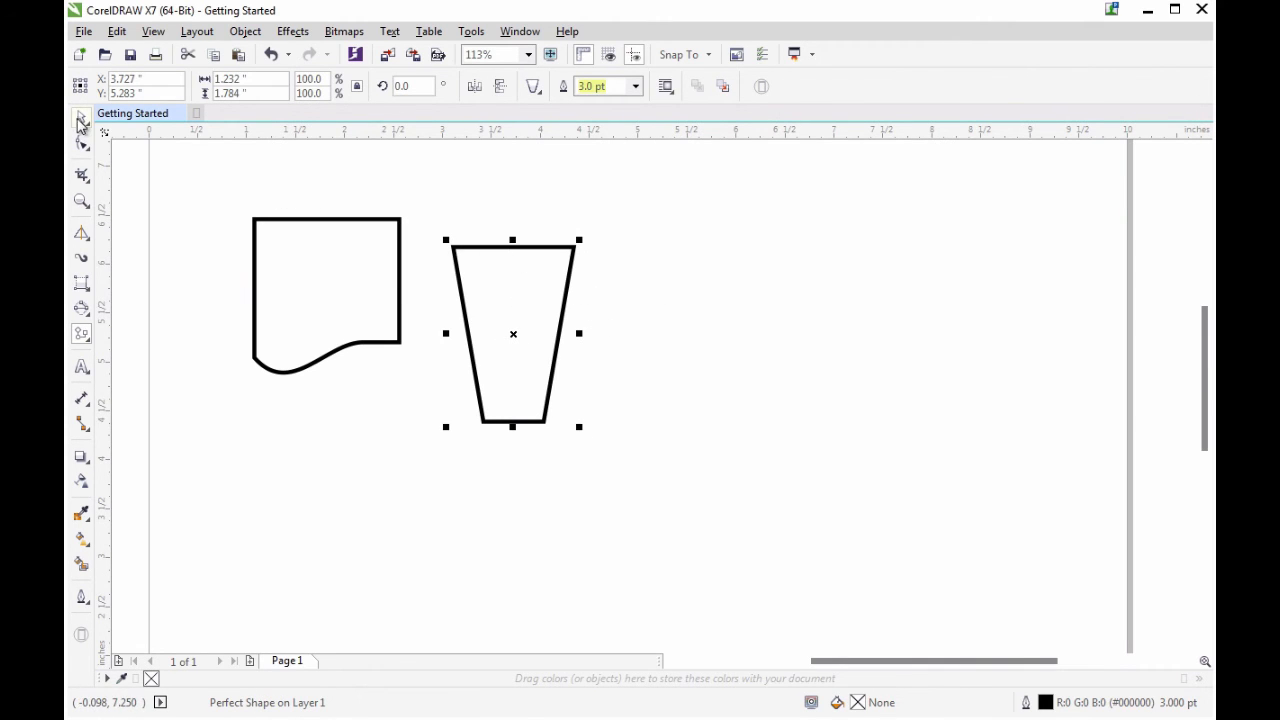
{"action": "left_click", "coordinate": [689, 220]}
Step: Draw a folded ribbon banner shape about 3.5 by 1.3 inches right of the trapezoid and reshape its tails and centre panel by the glyphs
{"action": "left_click", "coordinate": [85, 343]}
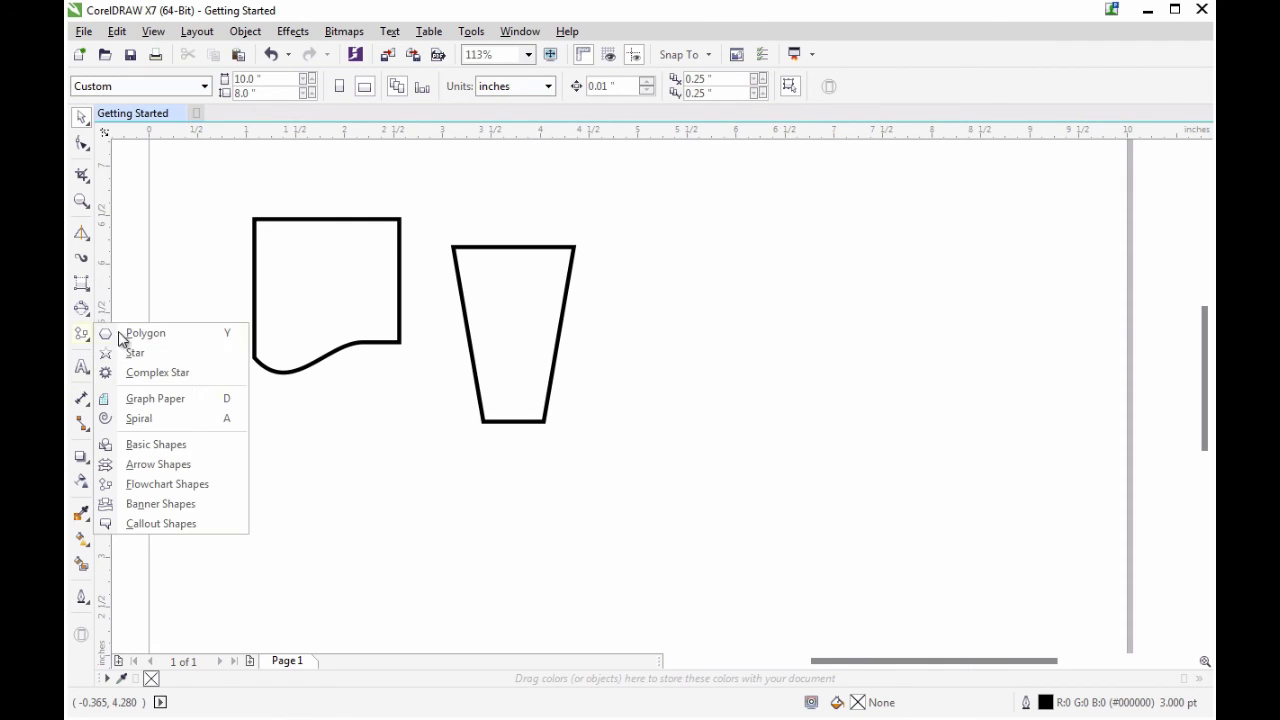
{"action": "left_click", "coordinate": [197, 505]}
{"action": "left_click_drag", "start_coordinate": [660, 250], "coordinate": [1013, 387]}
{"action": "left_click", "coordinate": [82, 148]}
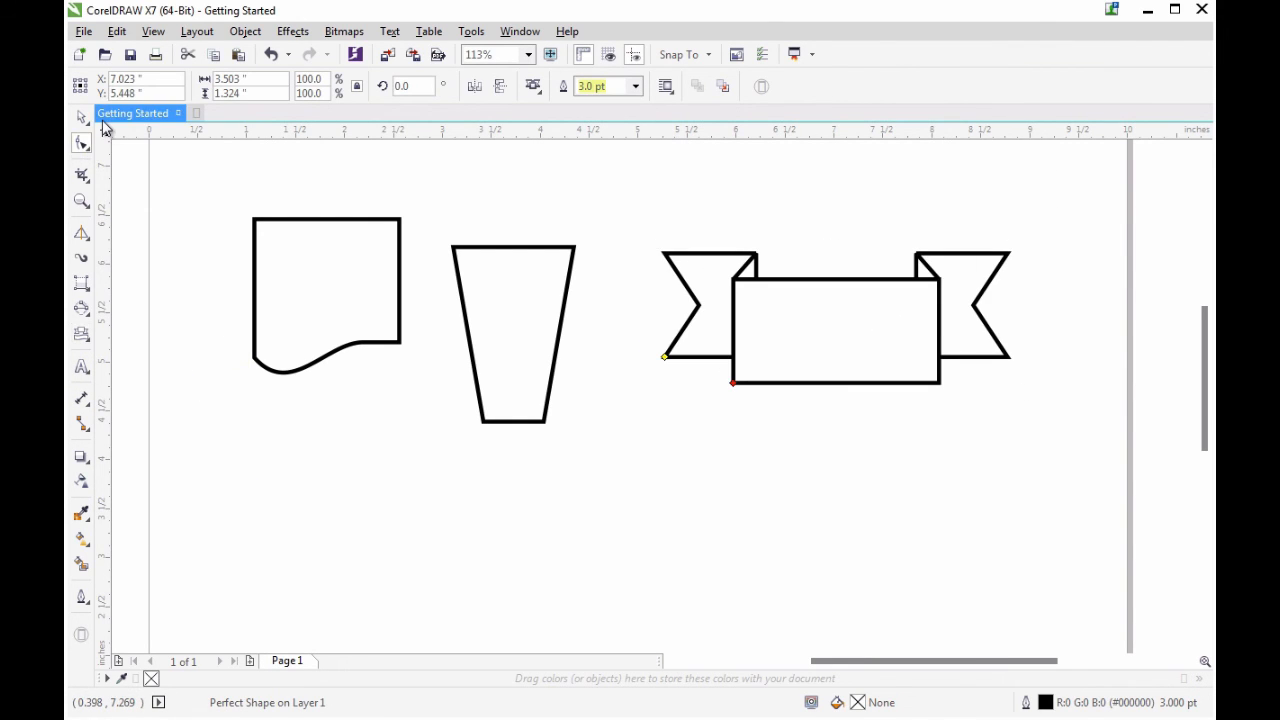
{"action": "left_click_drag", "start_coordinate": [665, 357], "coordinate": [665, 328]}
{"action": "left_click_drag", "start_coordinate": [733, 384], "coordinate": [704, 385]}
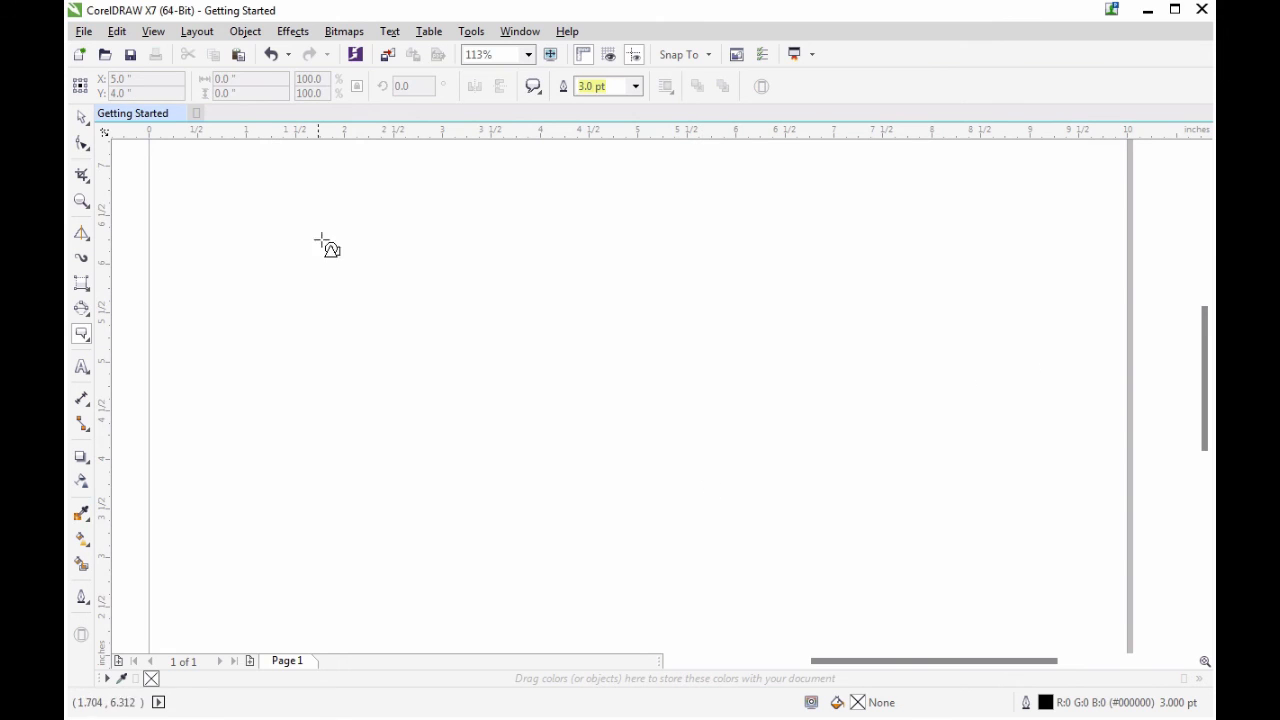
Step: Draw a rounded-rectangle callout about 2.2 by 2 inches and a round callout about 1.3 by 1.5 inches to its right
{"action": "left_click_drag", "start_coordinate": [329, 257], "coordinate": [548, 460]}
{"action": "left_click", "coordinate": [534, 87]}
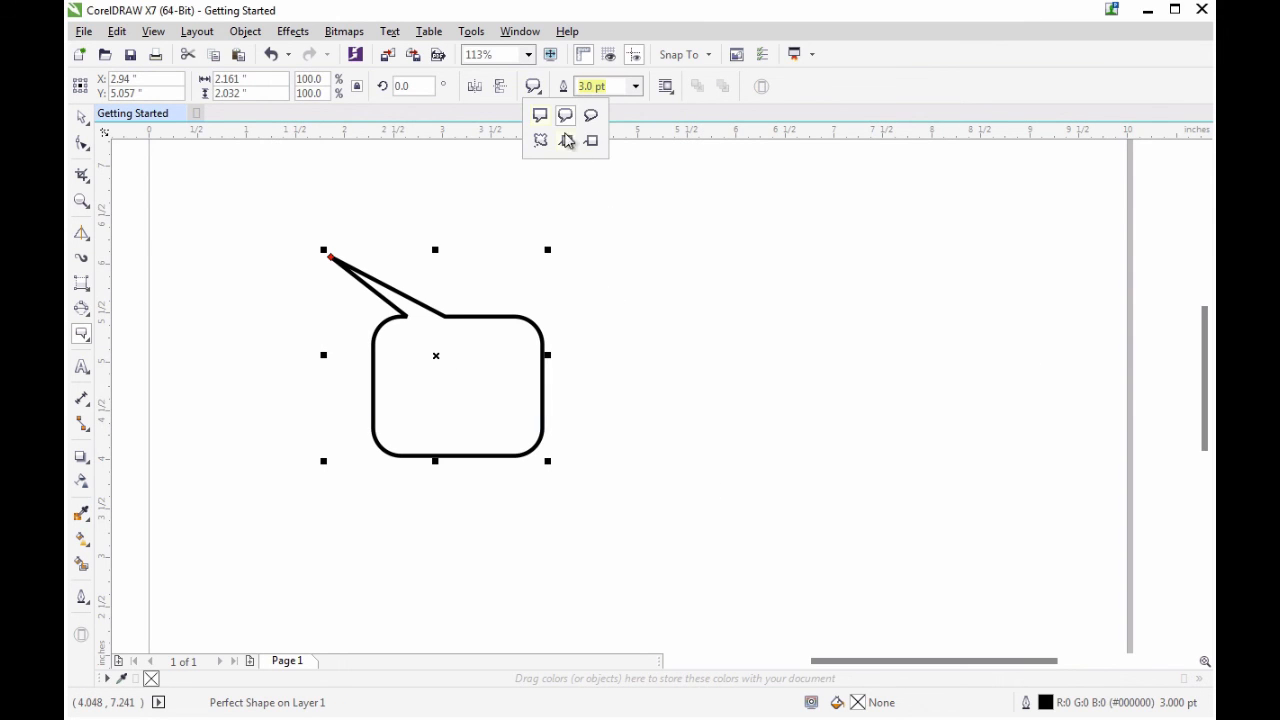
{"action": "left_click", "coordinate": [591, 115]}
{"action": "left_click_drag", "start_coordinate": [611, 215], "coordinate": [749, 365]}
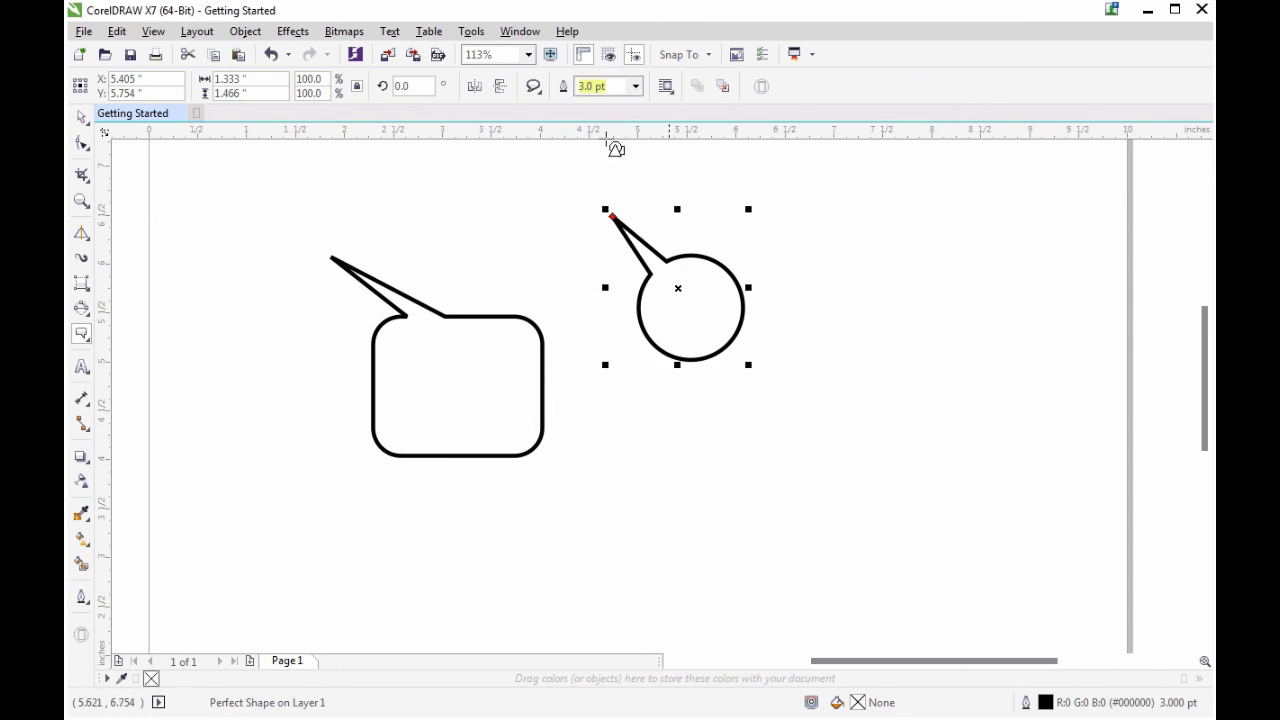
Step: Draw a rectangular callout with a leader line, about 1.7 by 1.5 inches overall, to the right of the round callout
{"action": "left_click", "coordinate": [534, 87]}
{"action": "left_click", "coordinate": [608, 142]}
{"action": "left_click_drag", "start_coordinate": [839, 244], "coordinate": [1006, 398]}
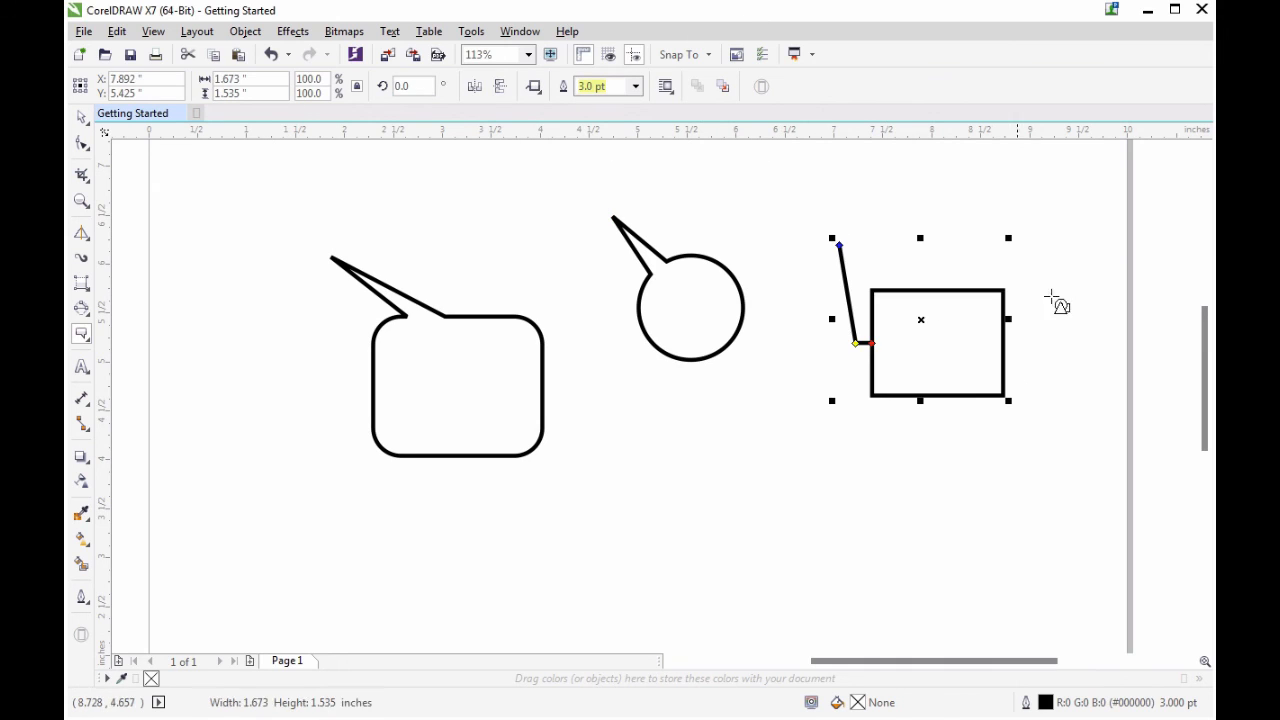